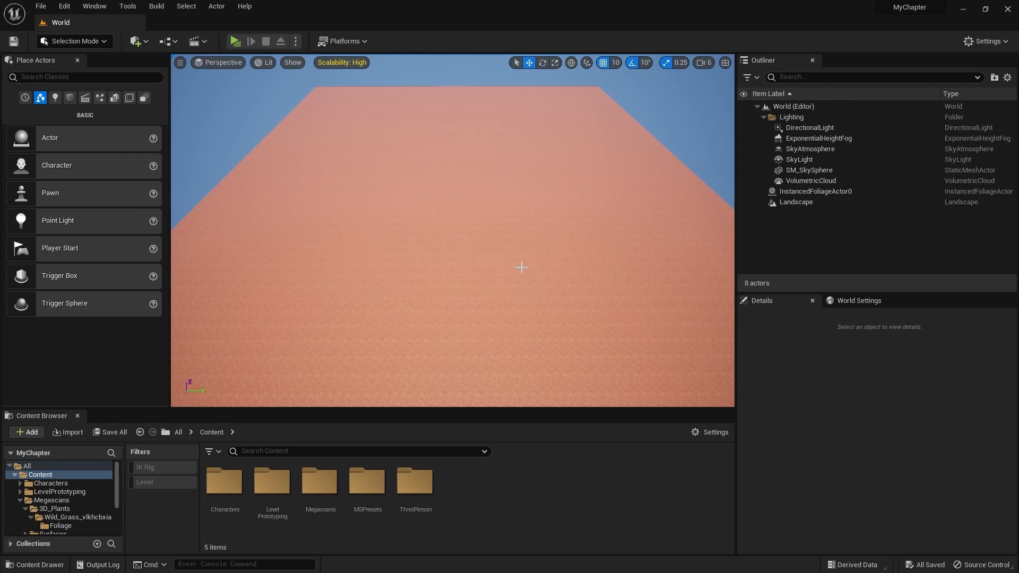
Switch the editor from Selection to Landscape mode
mouse_move(522, 268)
right_down()
mouse_move(521, 290)
mouse_move(521, 271)
right_up()
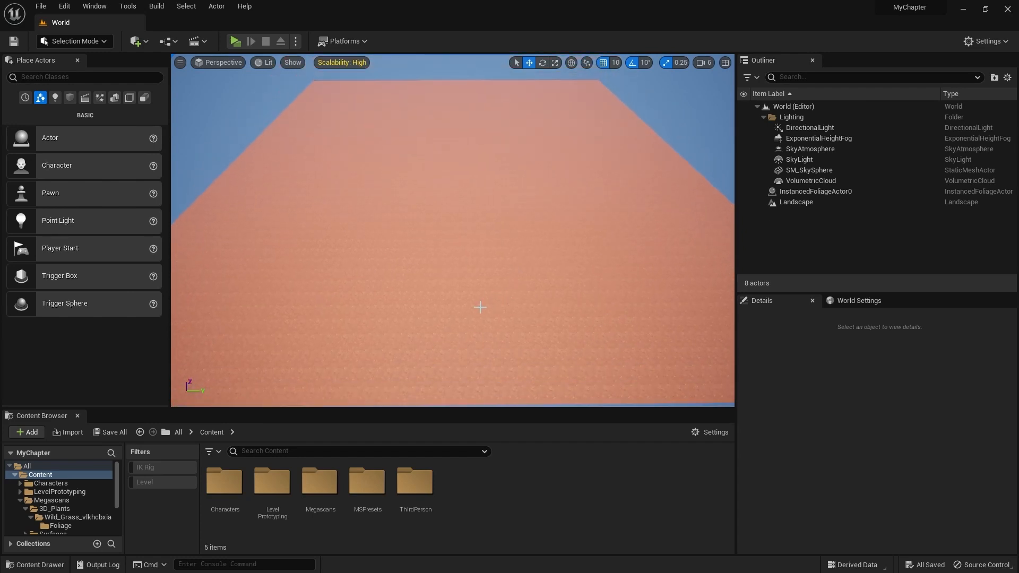
click(87, 44)
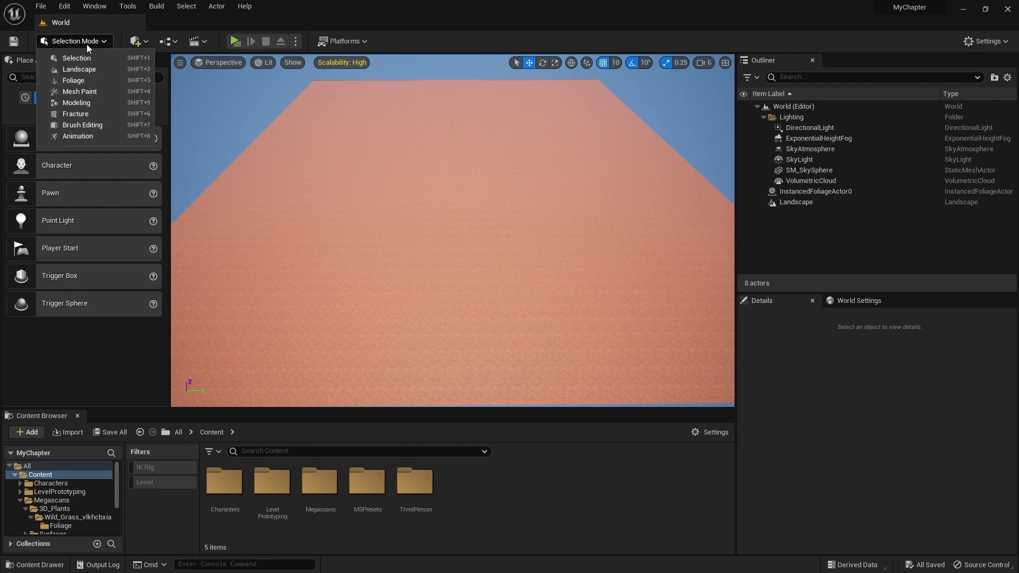
click(87, 72)
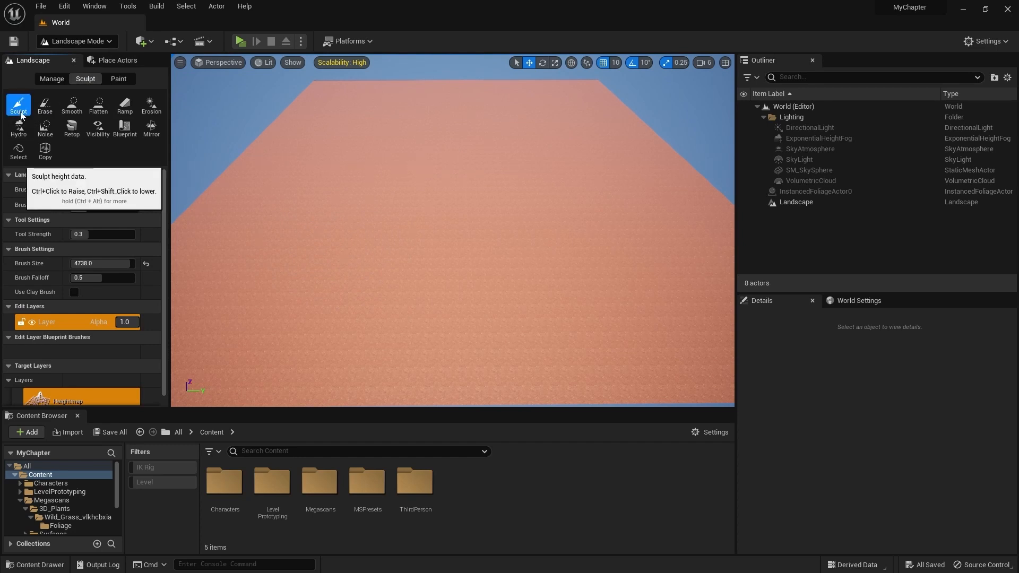
Sculpt a raised ridge with higher hills at both ends along the near side of the flat landscape
right_drag(451, 289, 450, 290)
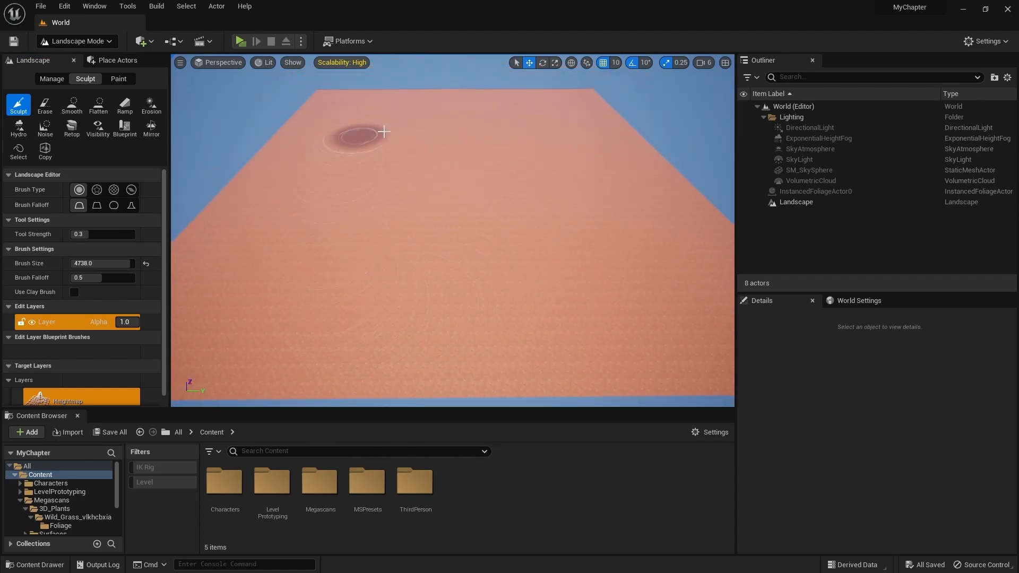
right_drag(519, 247, 517, 262)
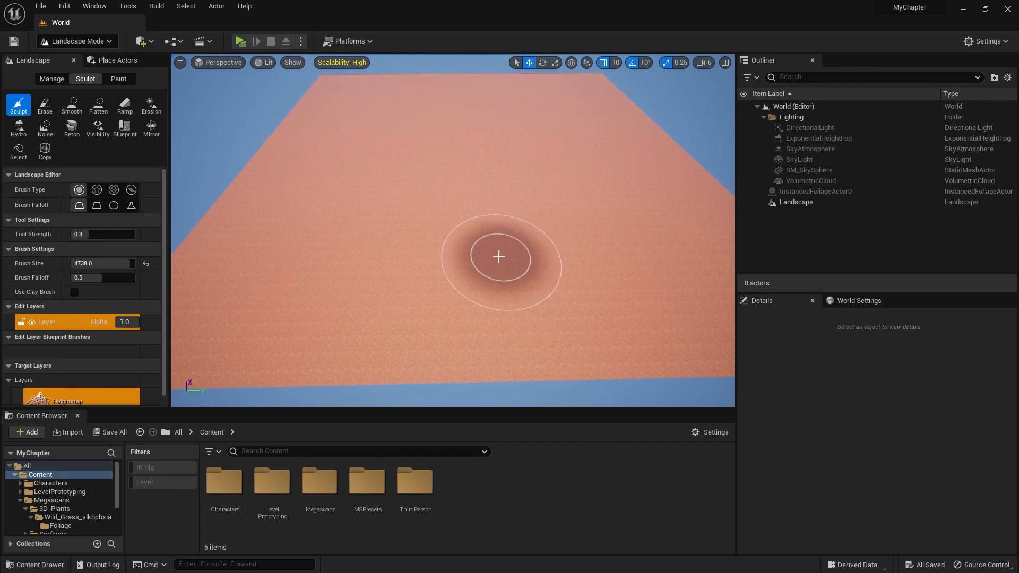
drag(499, 256, 496, 269)
right_drag(484, 271, 467, 303)
key(w)
mouse_move(464, 301)
mouse_down()
mouse_move(257, 295)
mouse_move(638, 314)
mouse_move(566, 303)
mouse_up()
right_drag(565, 303, 566, 276)
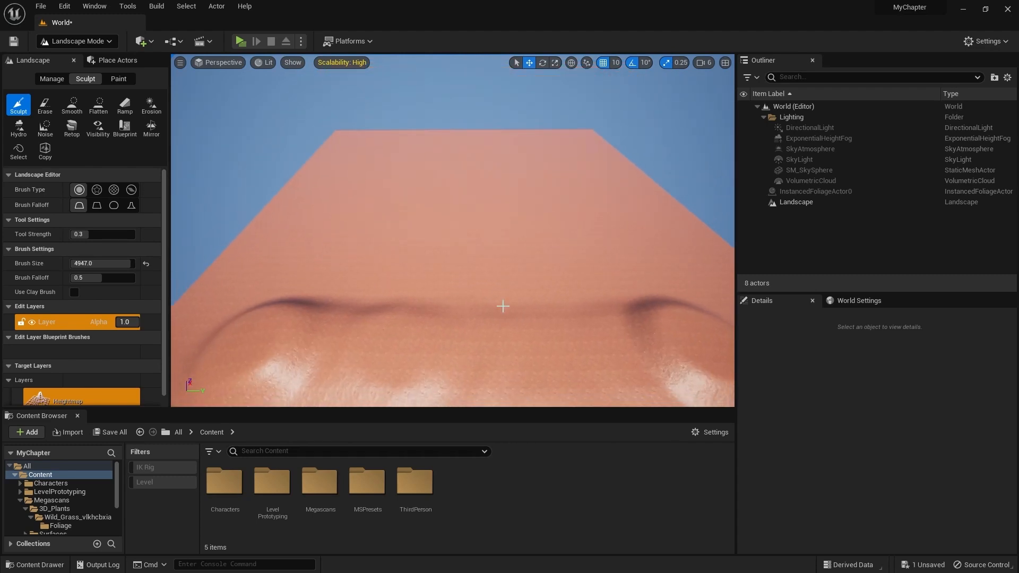
Sculpt raised hills along the remaining sides of the landscape to enclose its flat middle
drag(243, 303, 313, 204)
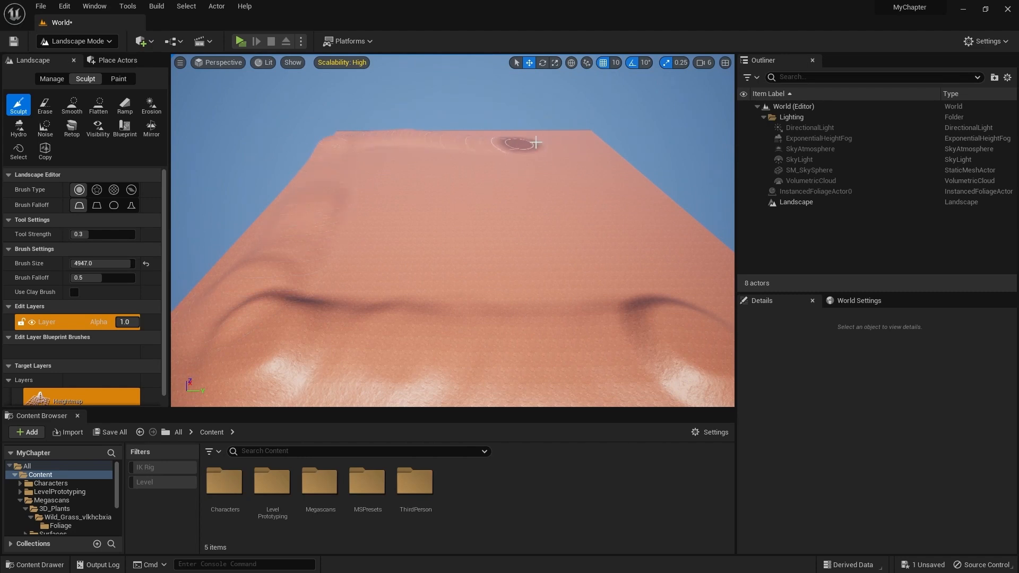
right_drag(660, 280, 592, 221)
mouse_move(592, 221)
mouse_down()
mouse_move(639, 284)
mouse_move(585, 281)
mouse_up()
right_drag(586, 282, 587, 239)
key(w)
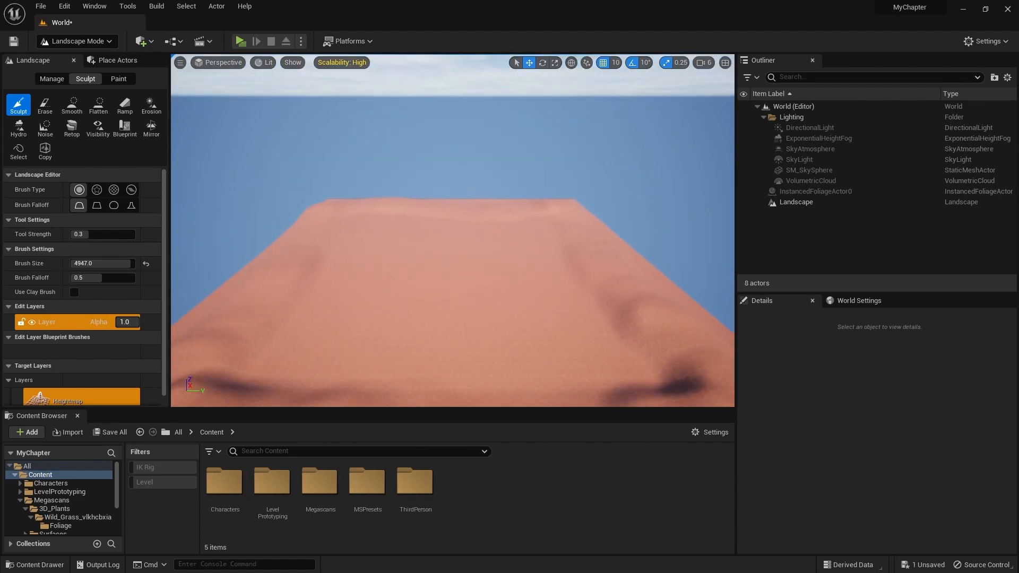
drag(590, 237, 587, 233)
drag(302, 239, 295, 260)
mouse_move(377, 293)
right_down()
mouse_move(377, 319)
mouse_move(366, 297)
right_up()
key(s)
key(s)
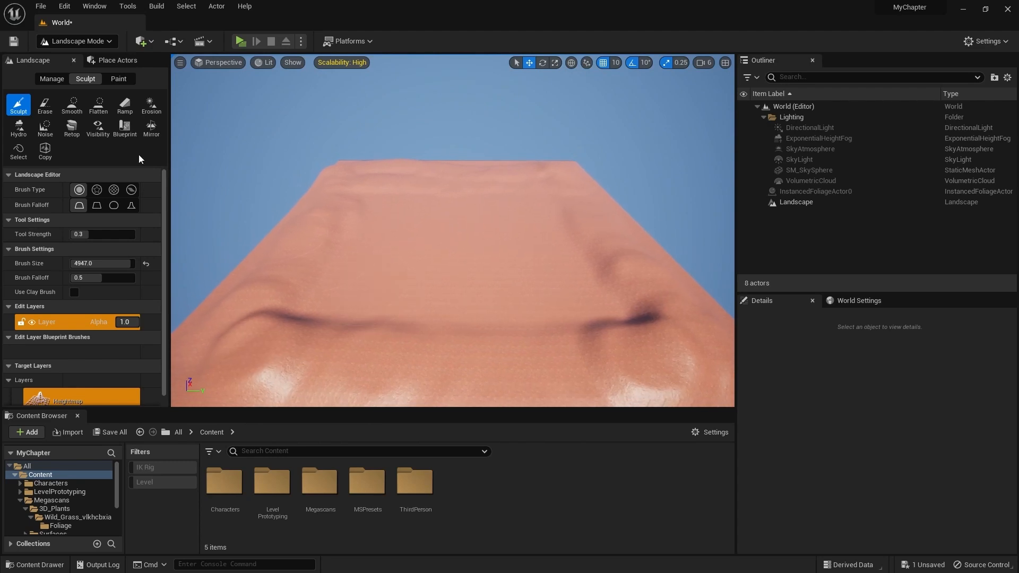
Lower parts of the near and side ridges with the Erase sculpting tool
click(45, 106)
mouse_move(289, 300)
mouse_down()
mouse_move(266, 317)
mouse_move(326, 305)
mouse_up()
mouse_move(445, 294)
right_down()
mouse_move(460, 300)
mouse_move(447, 291)
right_up()
mouse_move(559, 249)
mouse_down()
mouse_move(546, 191)
mouse_move(560, 261)
mouse_up()
Sculpt a raised mound inside the near-left corner of the landscape
right_drag(391, 290, 378, 286)
key(a)
click(19, 107)
mouse_move(325, 250)
mouse_down()
mouse_move(311, 290)
mouse_move(371, 231)
mouse_up()
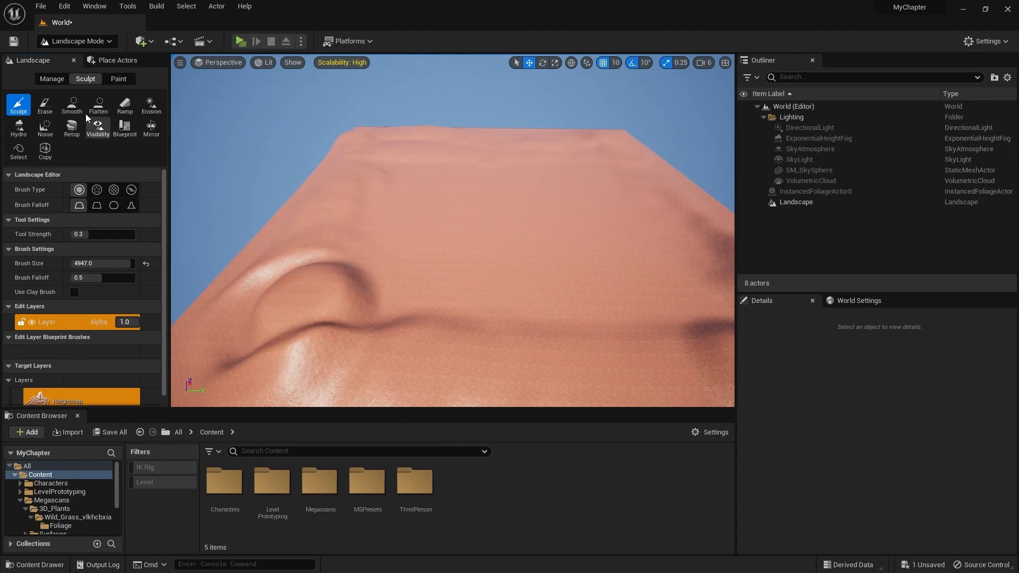
Soften the near-left mound and its surrounding slopes with the Smooth tool
click(72, 105)
mouse_move(416, 266)
right_down()
mouse_move(416, 287)
mouse_move(387, 266)
right_up()
mouse_move(359, 257)
mouse_down()
mouse_move(333, 215)
mouse_move(330, 275)
mouse_move(353, 271)
mouse_up()
right_drag(386, 267, 324, 258)
mouse_move(386, 267)
mouse_down()
mouse_move(392, 216)
mouse_move(355, 260)
mouse_move(384, 225)
mouse_move(353, 239)
mouse_move(371, 209)
mouse_move(346, 221)
mouse_move(496, 149)
mouse_move(312, 245)
mouse_move(500, 141)
mouse_move(359, 228)
mouse_move(365, 310)
mouse_move(445, 183)
mouse_move(541, 140)
mouse_move(414, 243)
mouse_up()
Sculpt a long diagonal ridge across the middle of the landscape
mouse_move(414, 243)
right_down()
mouse_move(504, 245)
mouse_move(421, 243)
right_up()
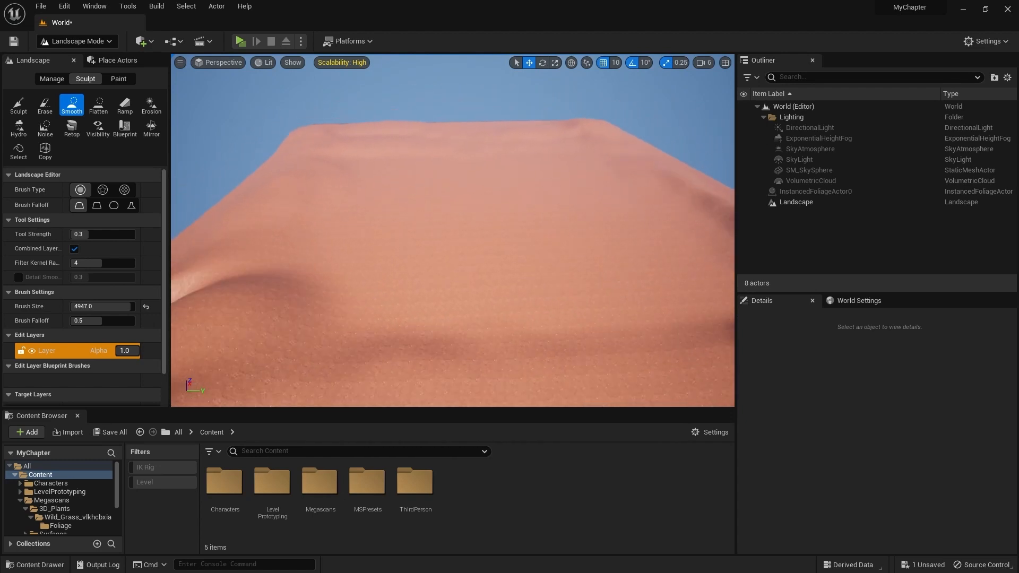
click(19, 104)
mouse_move(355, 252)
mouse_down()
mouse_move(371, 266)
mouse_move(546, 189)
mouse_up()
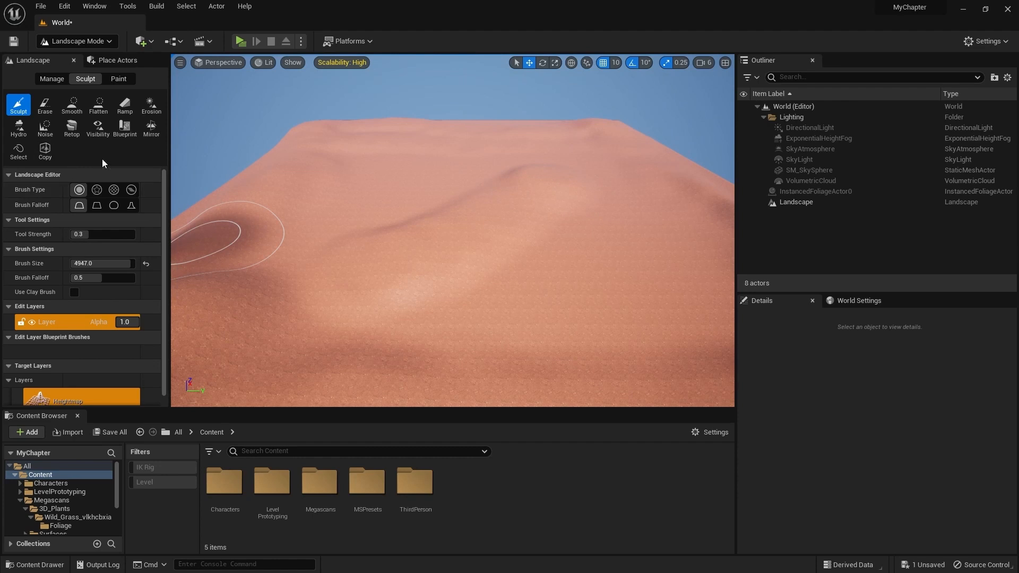
Level parts of the diagonal ridge and the nearby hill with the Flatten tool
click(98, 105)
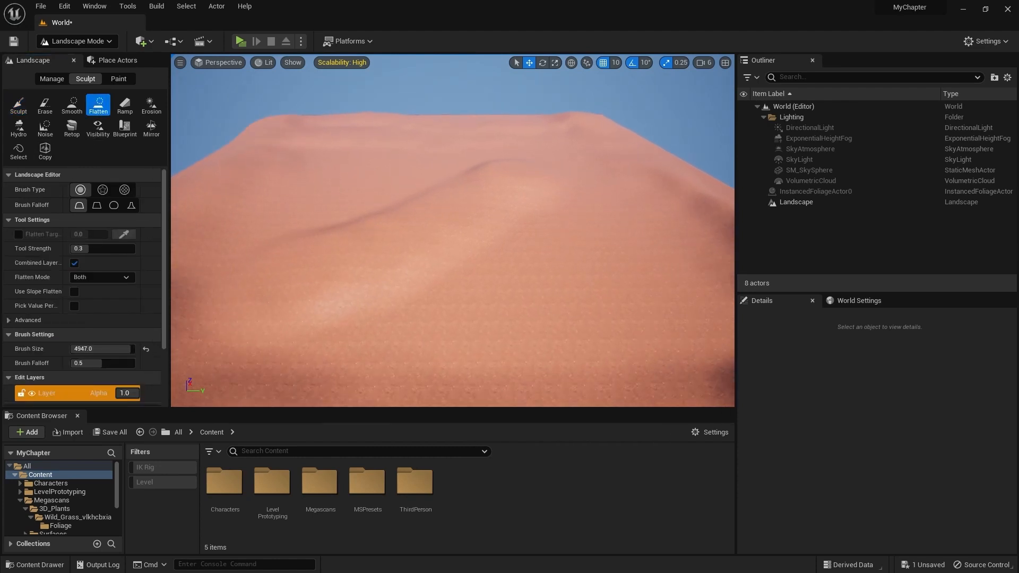
right_drag(589, 309, 632, 270)
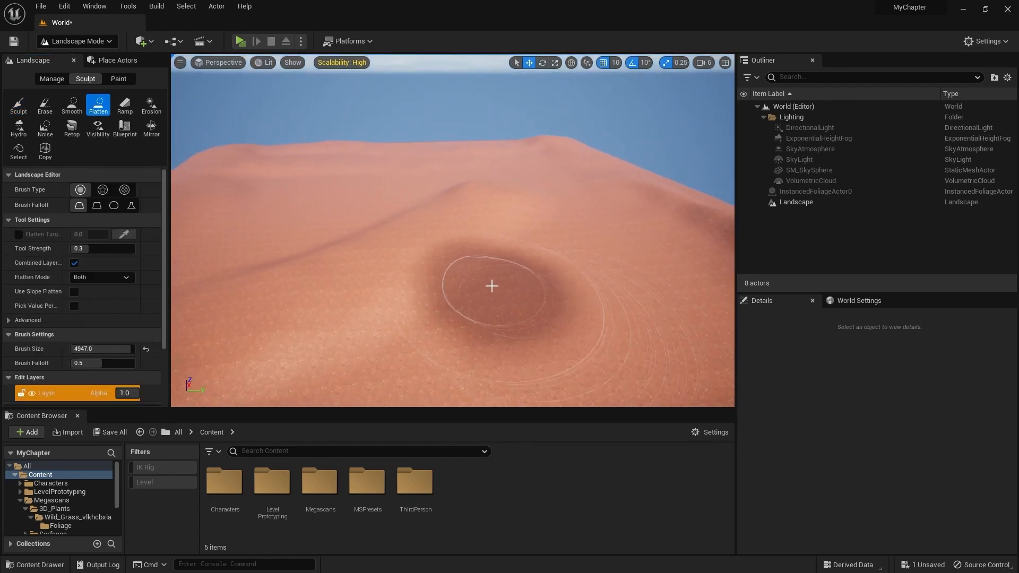
mouse_move(479, 284)
mouse_down()
mouse_move(463, 271)
mouse_move(508, 250)
mouse_move(404, 212)
mouse_up()
mouse_move(502, 254)
right_down()
mouse_move(496, 268)
mouse_move(504, 263)
mouse_move(464, 278)
right_up()
mouse_move(502, 289)
mouse_down()
mouse_move(439, 262)
mouse_move(352, 281)
mouse_move(395, 256)
mouse_up()
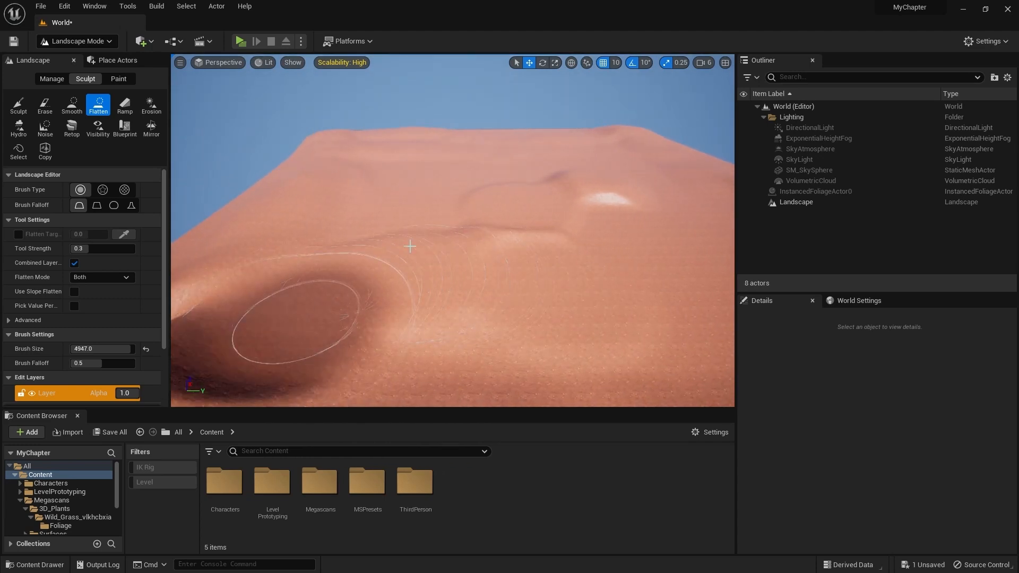
right_drag(395, 255, 366, 268)
mouse_move(371, 248)
mouse_down()
mouse_move(343, 273)
mouse_move(467, 185)
mouse_move(487, 263)
mouse_up()
mouse_move(487, 263)
right_down()
mouse_move(554, 259)
mouse_move(546, 242)
mouse_move(497, 274)
mouse_move(508, 265)
mouse_move(496, 257)
right_up()
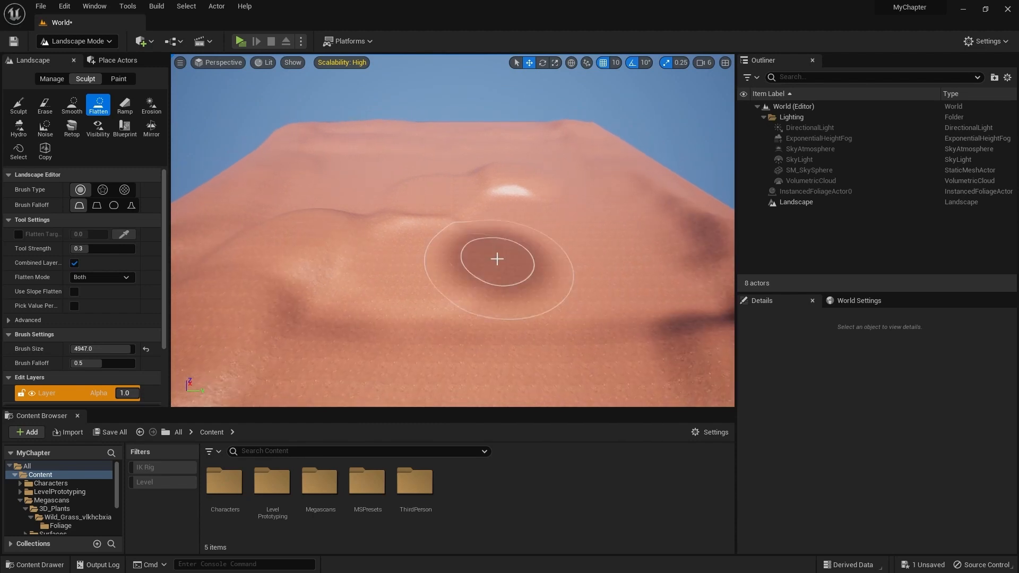
Switch to landscape painting and make C the target layer
click(124, 80)
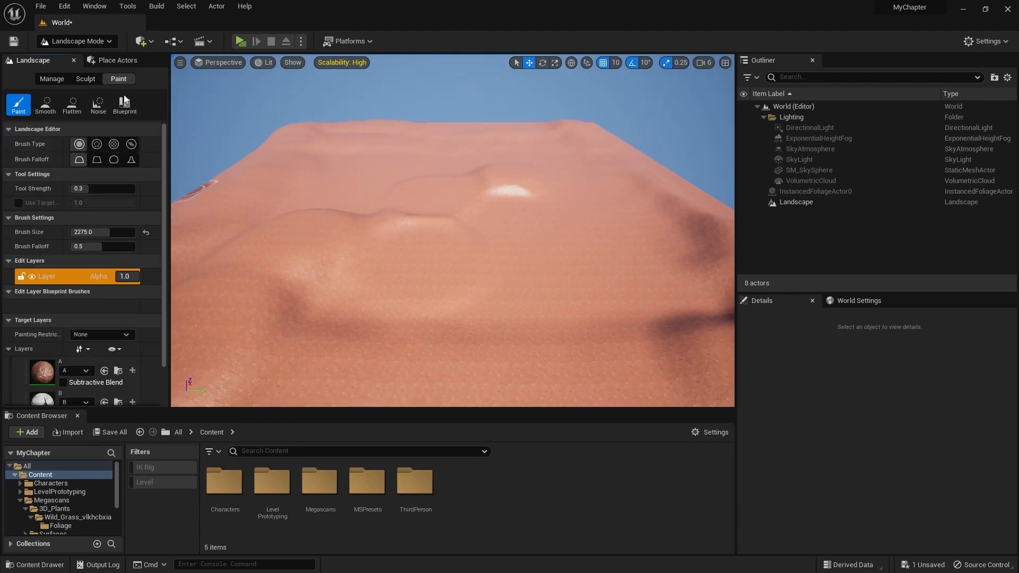
scroll(145, 318, down, 2)
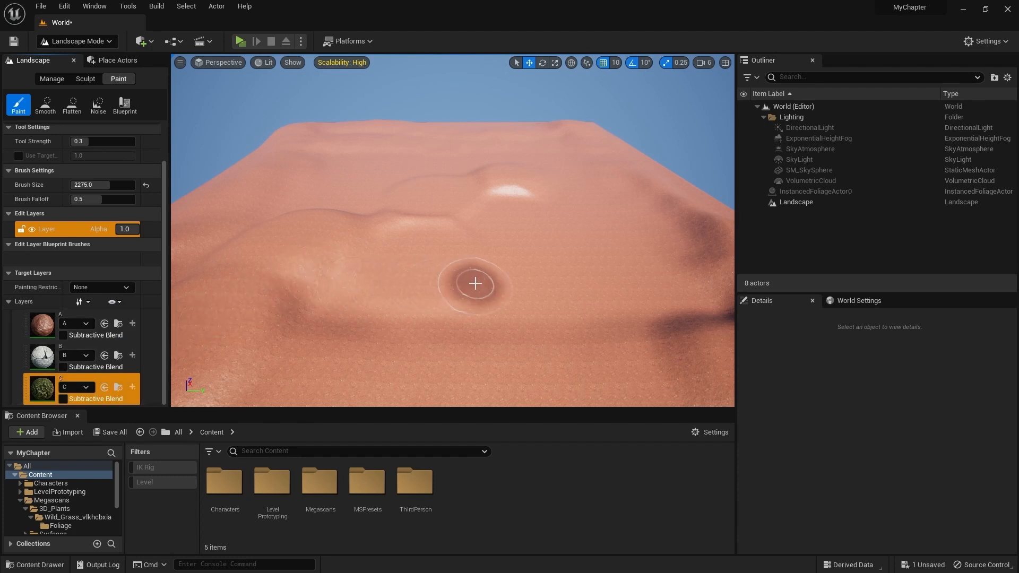
key(w)
right_drag(476, 284, 484, 285)
key(w)
right_drag(419, 289, 430, 295)
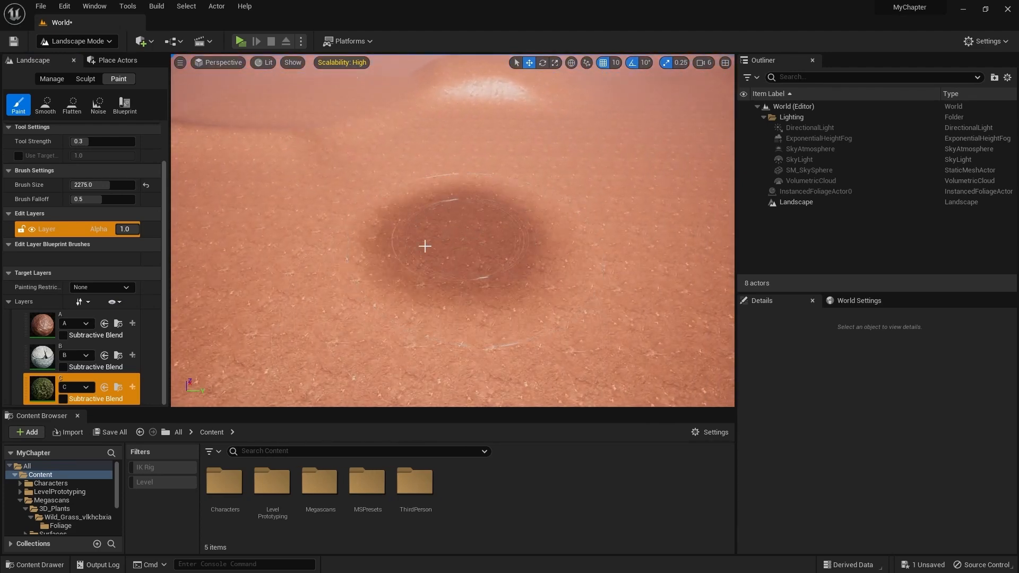
right_drag(499, 159, 435, 148)
key(s)
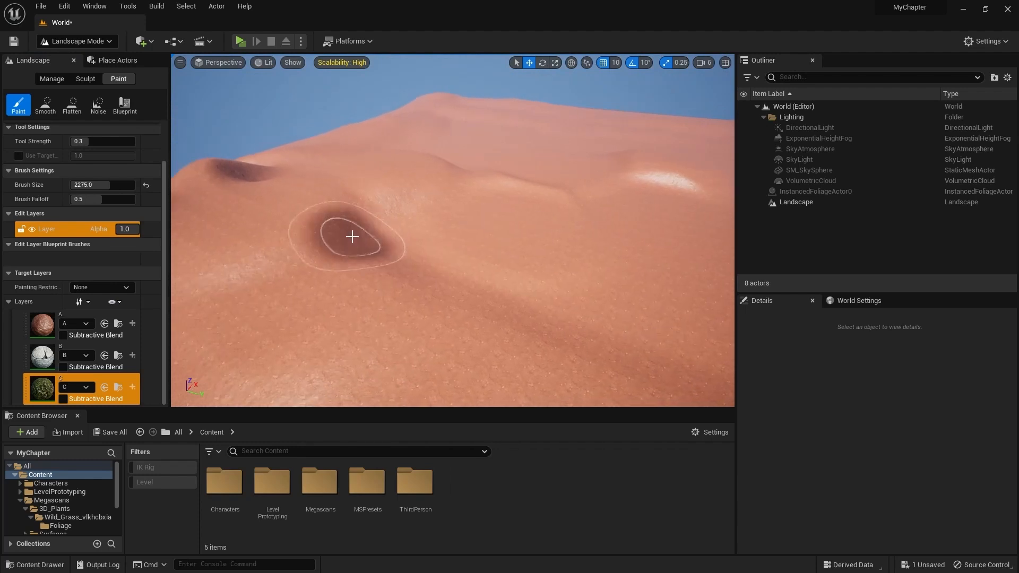
key(s)
mouse_move(502, 132)
right_down()
mouse_move(551, 136)
mouse_move(510, 136)
mouse_move(511, 127)
mouse_move(511, 139)
right_up()
key(w)
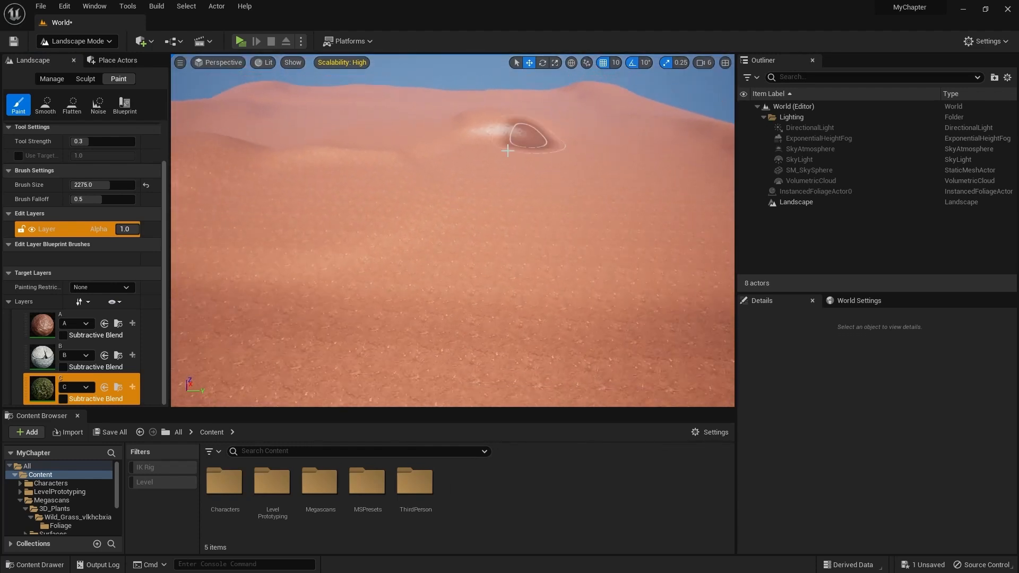
Paint layer B in broad strokes over the middle of the landscape and in a curved path toward the far hills
click(46, 356)
mouse_move(469, 270)
right_down()
mouse_move(468, 235)
mouse_move(461, 268)
right_up()
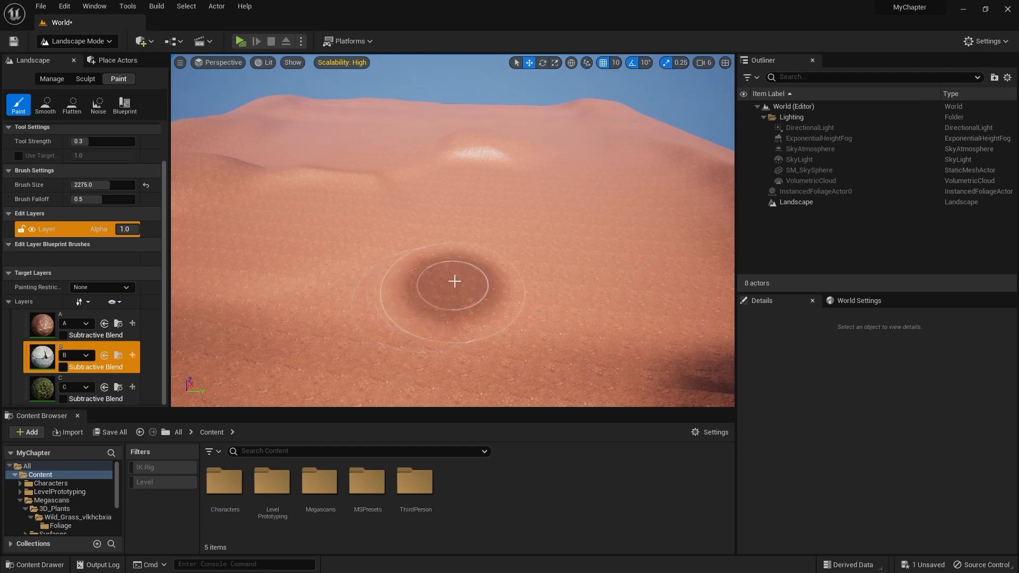
mouse_move(397, 289)
right_down()
mouse_move(397, 271)
mouse_move(395, 310)
mouse_move(374, 299)
right_up()
mouse_move(375, 299)
mouse_down()
mouse_move(510, 201)
mouse_move(462, 297)
mouse_up()
mouse_move(510, 242)
mouse_down()
mouse_move(564, 273)
mouse_move(603, 278)
mouse_move(599, 186)
mouse_up()
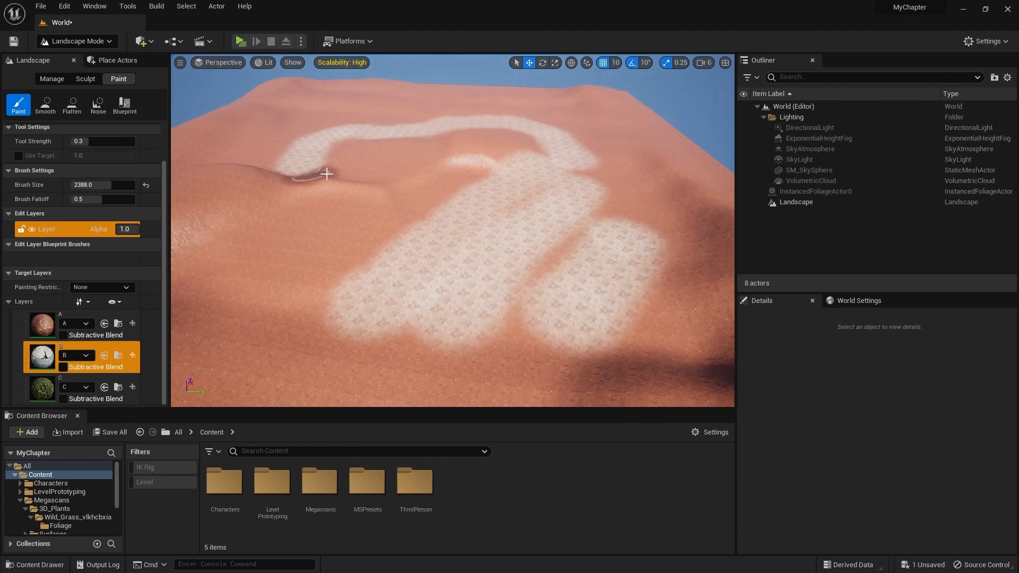
Make the green layer C the target layer for painting
right_drag(418, 179, 406, 181)
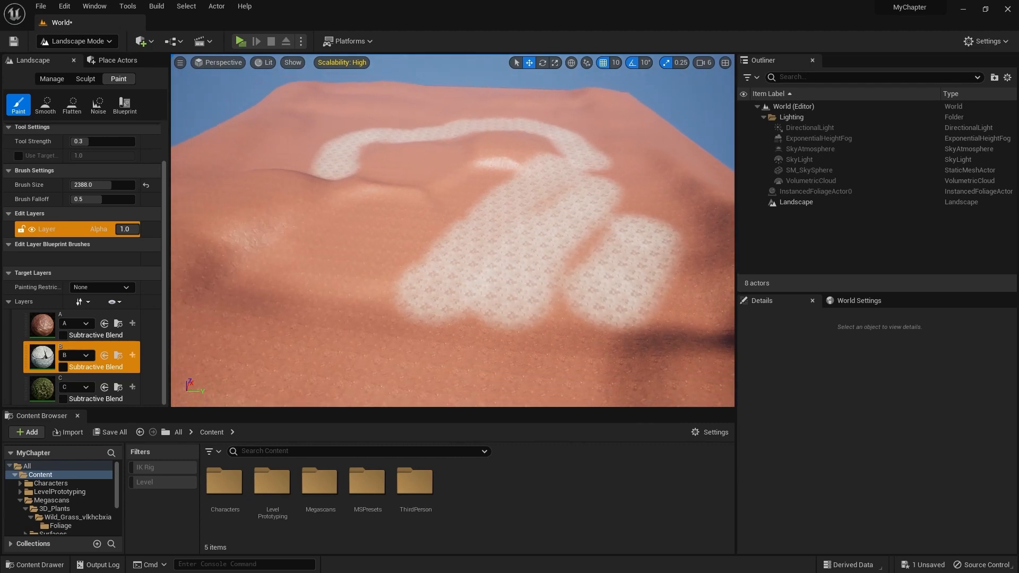
click(45, 391)
mouse_move(407, 288)
right_down()
mouse_move(425, 288)
mouse_move(419, 297)
right_up()
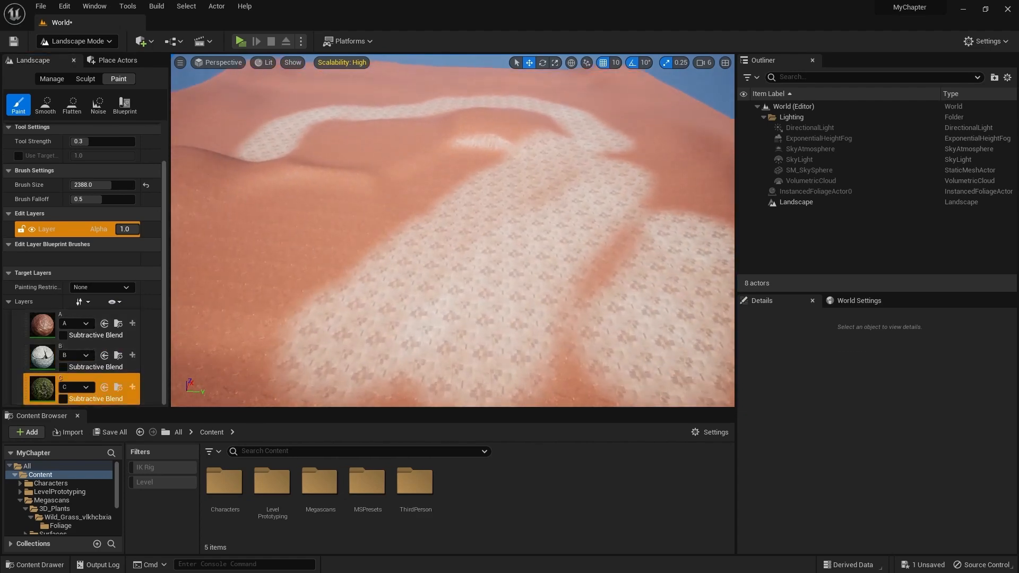
click(318, 312)
key(ctrl+z)
right_drag(319, 311, 237, 291)
drag(383, 310, 401, 304)
key(ctrl+z)
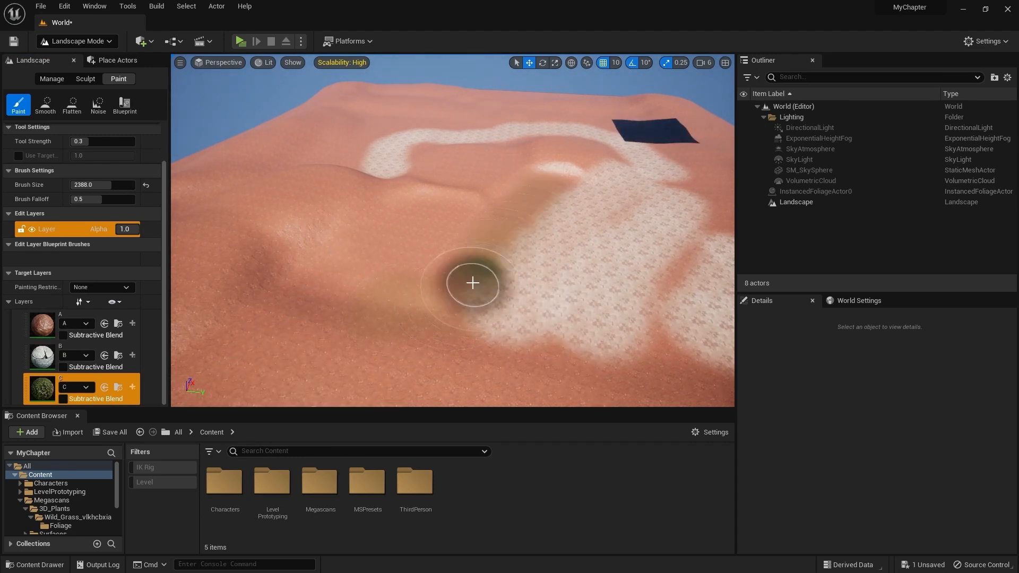
Paint layer C along the edge of the pale layer B area and on the ground outside its curve
right_drag(481, 278, 322, 259)
drag(323, 259, 545, 224)
mouse_move(482, 242)
right_down()
mouse_move(491, 230)
mouse_move(419, 257)
mouse_move(582, 181)
right_up()
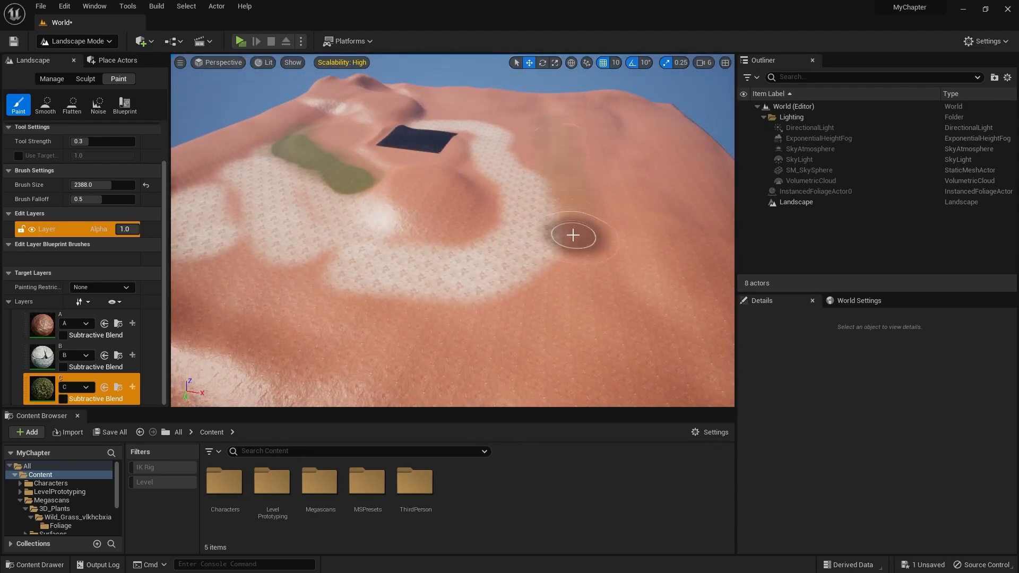
right_drag(584, 152, 556, 164)
drag(567, 168, 595, 268)
Paint strokes of layer C along the outer slopes near the landscape's edge
mouse_move(596, 268)
right_down()
mouse_move(542, 297)
mouse_move(487, 243)
right_up()
drag(487, 244, 390, 330)
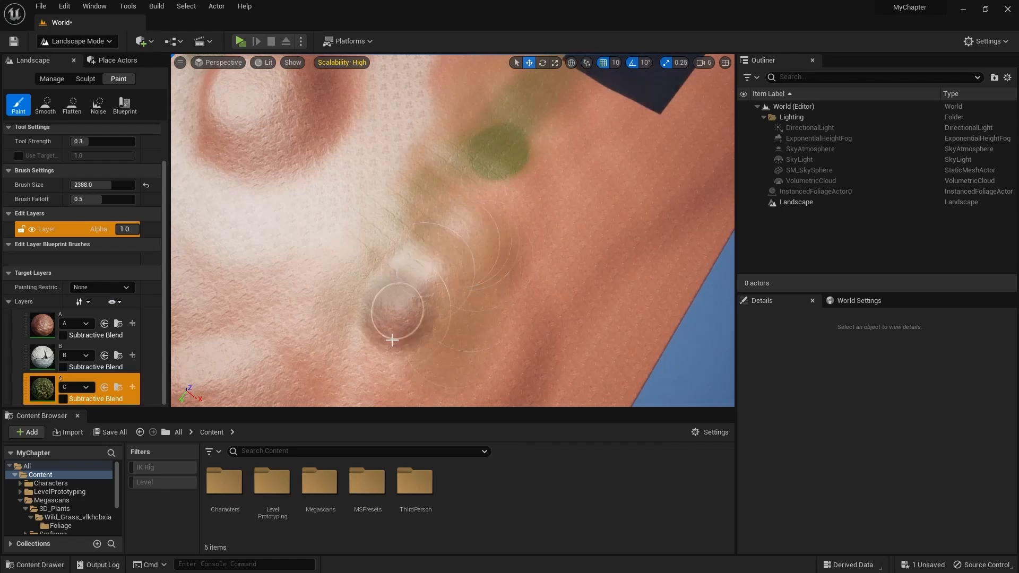
mouse_move(509, 173)
mouse_down()
mouse_move(428, 297)
mouse_move(523, 183)
mouse_up()
right_drag(509, 233, 508, 235)
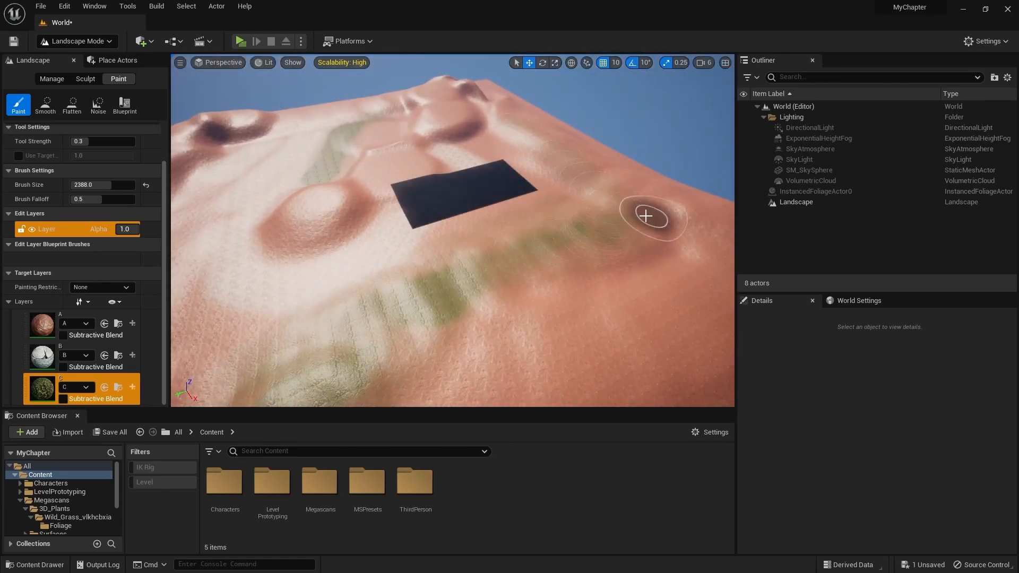
Paint layer C patches over the central mounds and the hillsides around the pale curved path
mouse_move(523, 283)
right_down()
mouse_move(509, 260)
mouse_move(527, 234)
right_up()
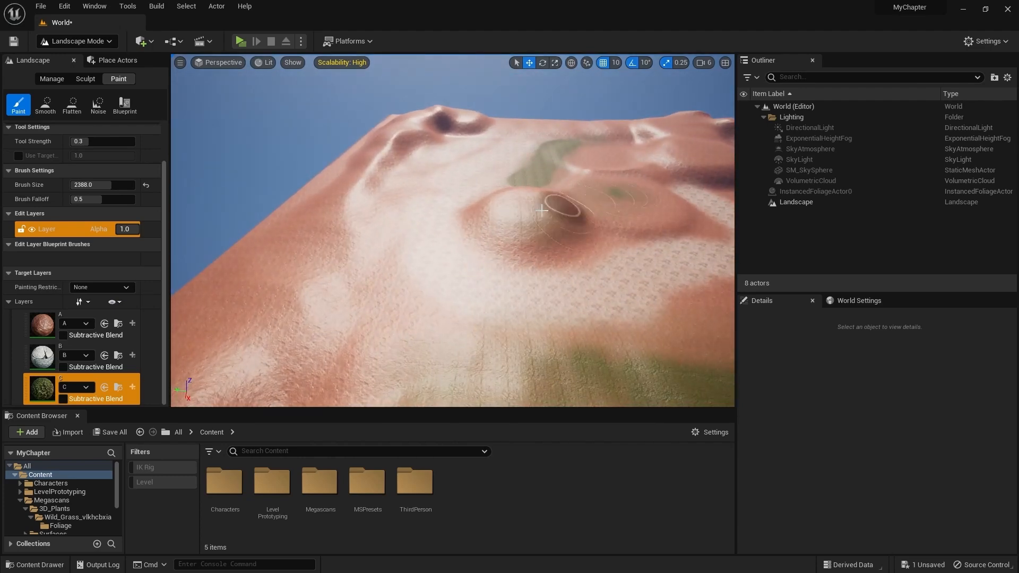
right_drag(563, 208, 513, 247)
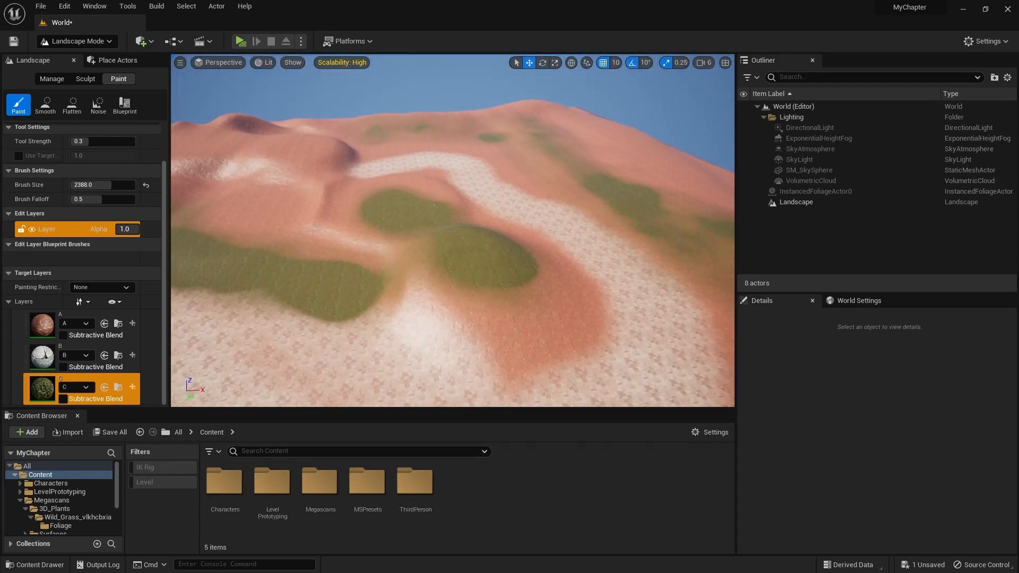
right_drag(480, 306, 466, 300)
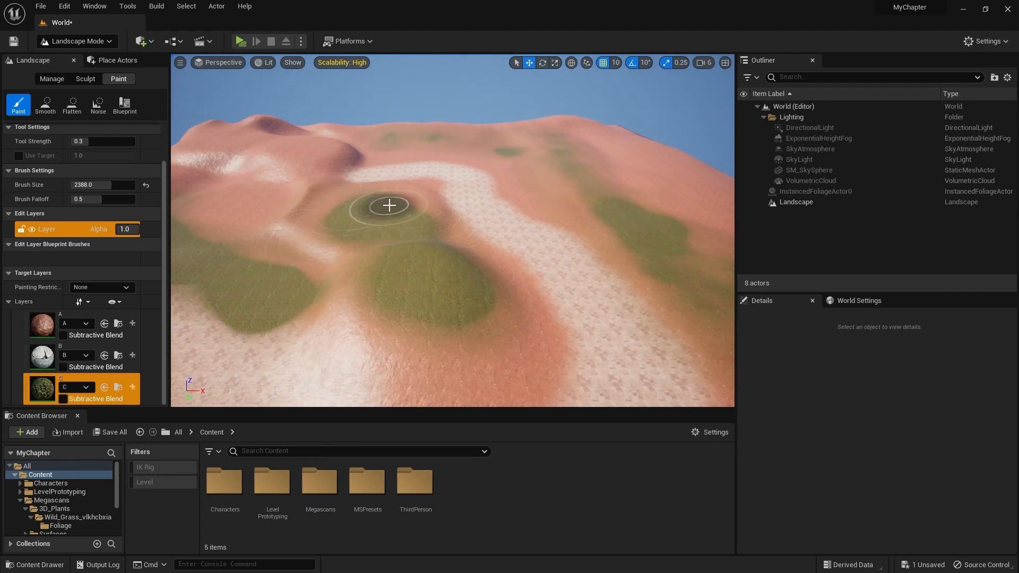
right_drag(431, 285, 583, 262)
right_drag(233, 284, 265, 296)
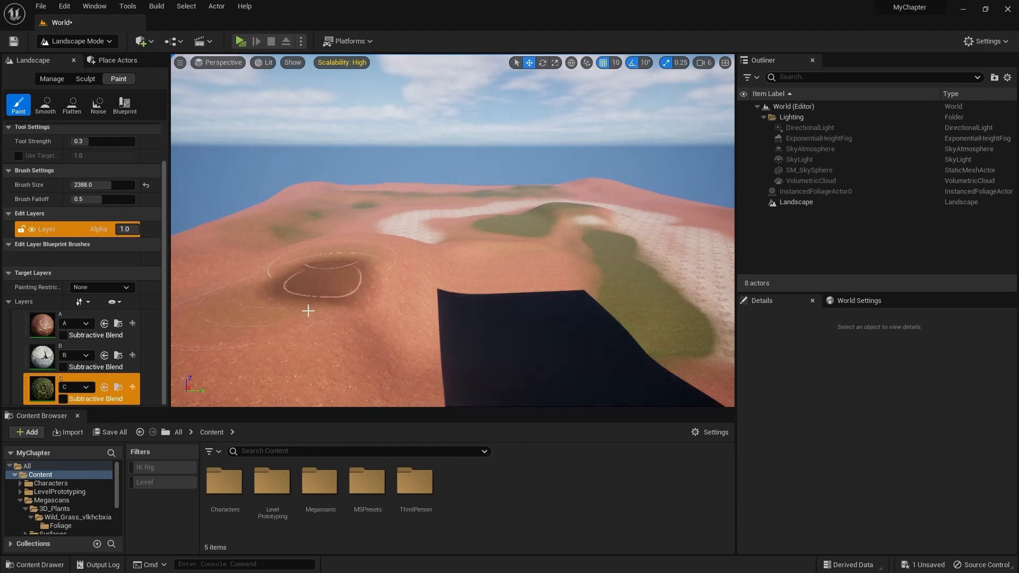
right_drag(405, 262, 483, 243)
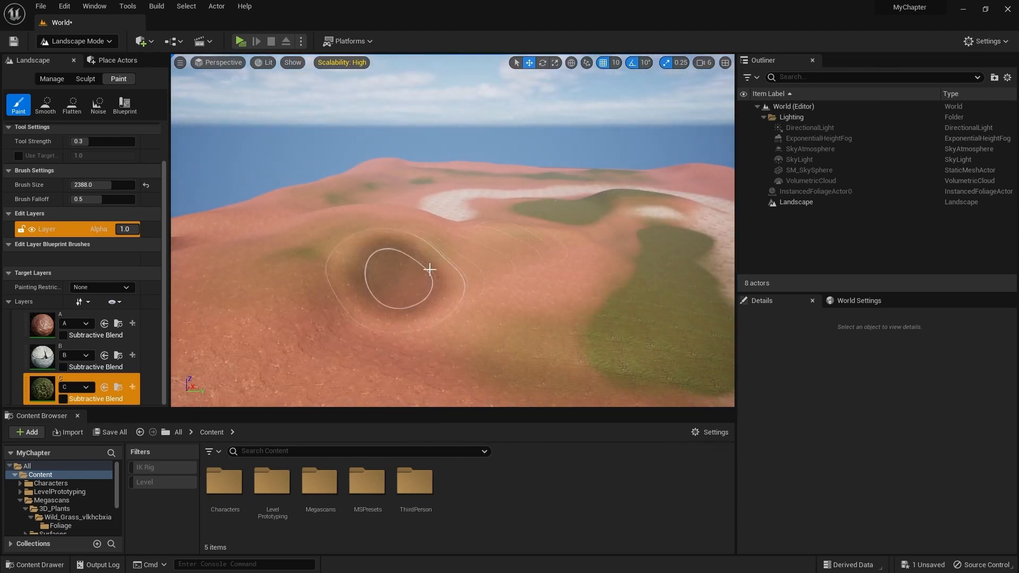
mouse_move(474, 240)
right_down()
mouse_move(429, 245)
mouse_move(472, 233)
mouse_move(463, 228)
mouse_move(467, 201)
mouse_move(468, 265)
right_up()
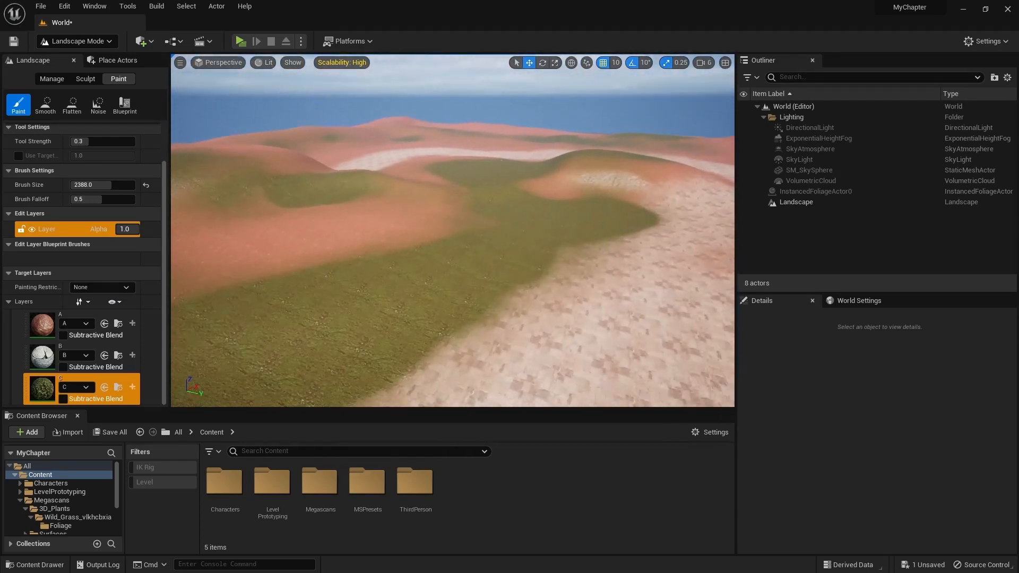
Play-test the level by running and jumping the third-person character across the painted hills, and end the preview
mouse_move(452, 231)
right_down()
mouse_move(457, 239)
mouse_move(425, 246)
mouse_move(371, 239)
mouse_move(369, 199)
mouse_move(467, 178)
mouse_move(615, 183)
mouse_move(684, 215)
mouse_move(573, 183)
right_up()
mouse_move(499, 264)
right_down()
mouse_move(425, 263)
mouse_move(446, 260)
mouse_move(424, 242)
mouse_move(440, 199)
mouse_move(459, 186)
mouse_move(464, 240)
mouse_move(467, 212)
mouse_move(449, 247)
right_up()
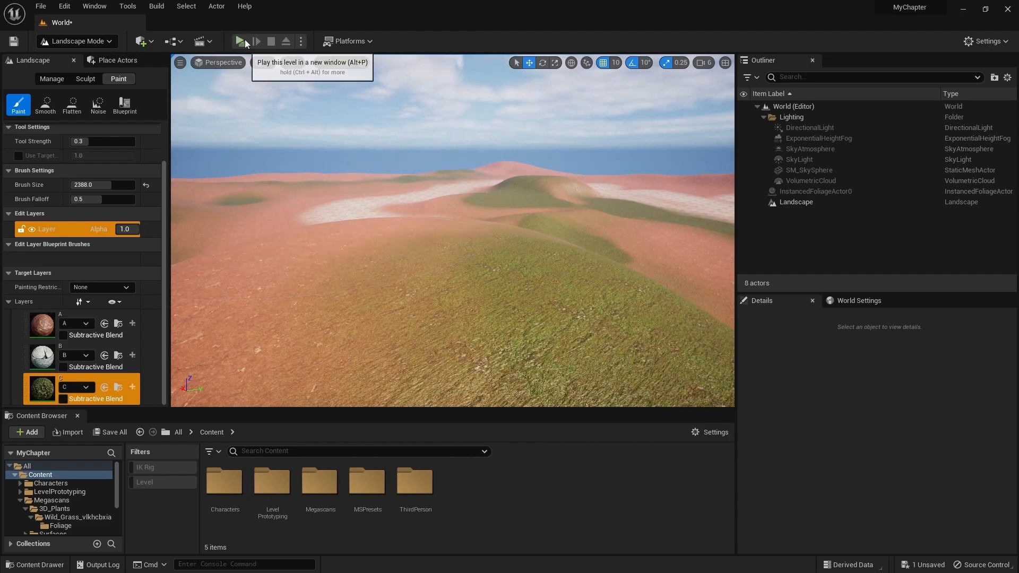
click(257, 47)
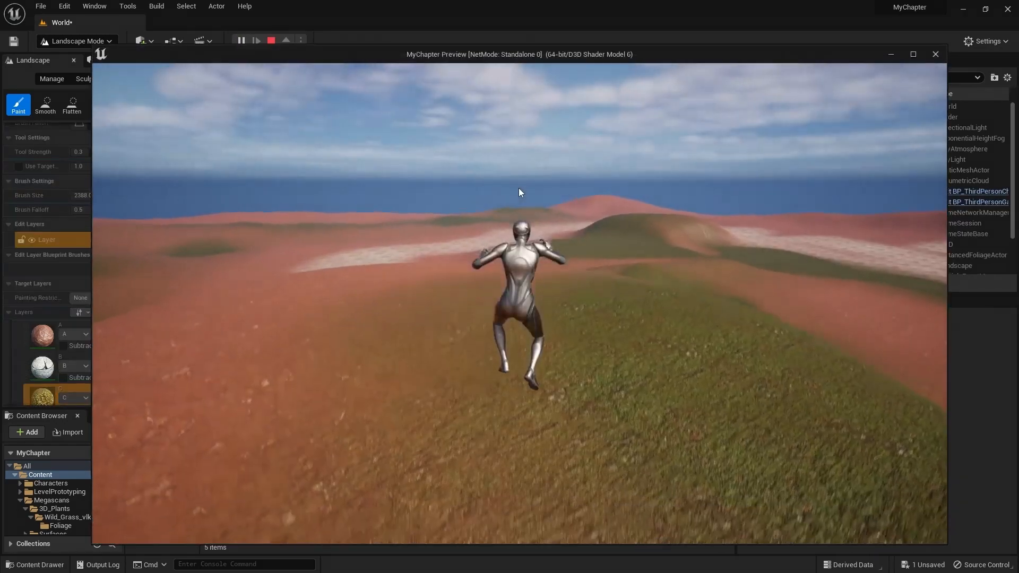
key(w)
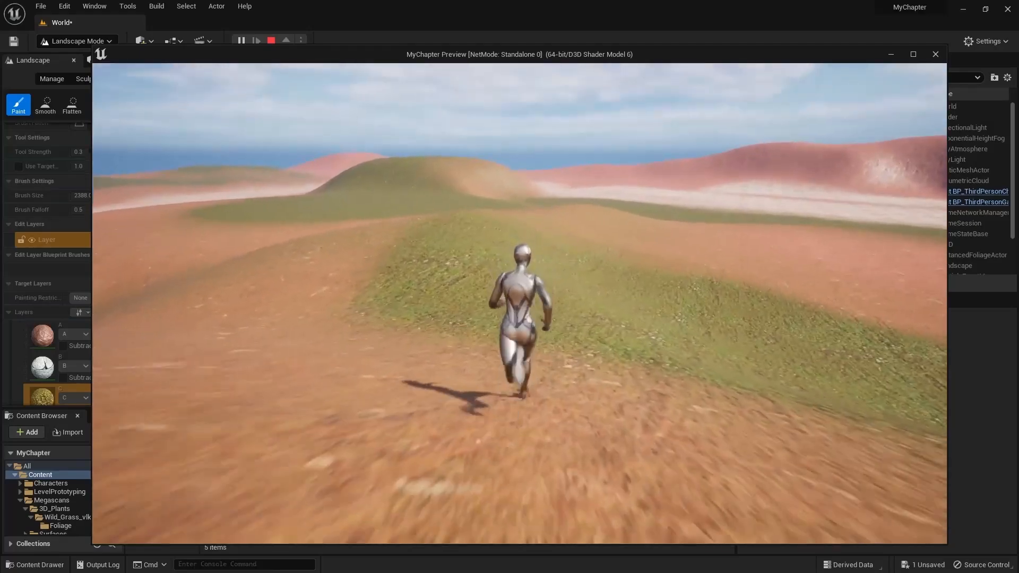
key(space)
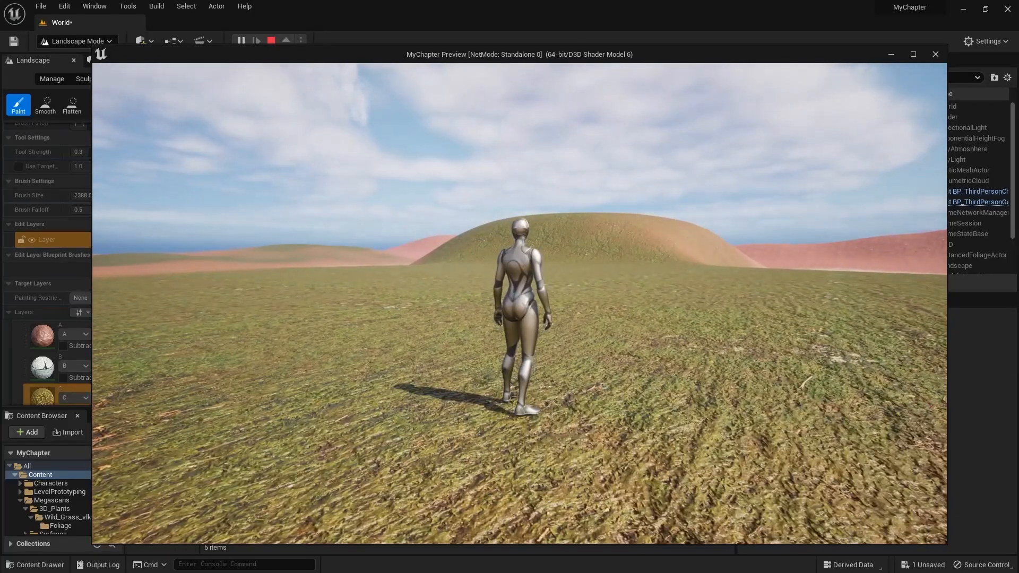
key(Escape)
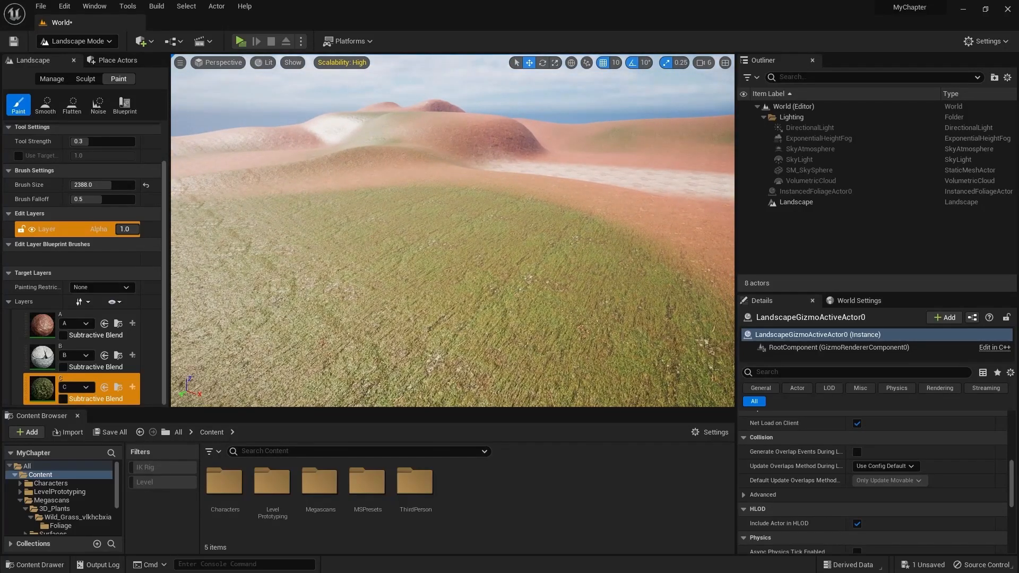
Examine how the painted ground layers blend across the landscape's hills, mounds and pale path from several viewpoints
key(s)
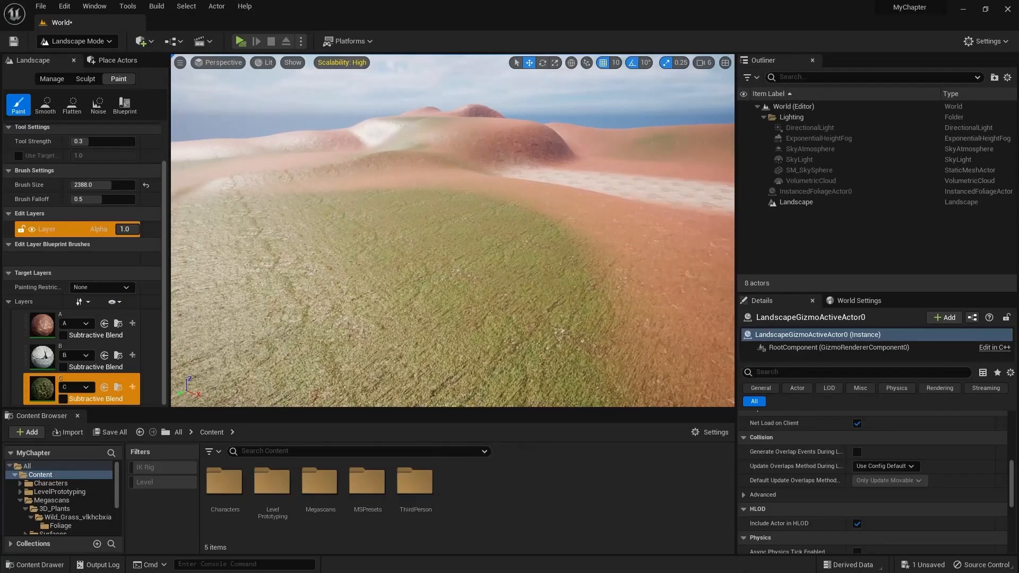
right_drag(453, 230, 408, 230)
right_drag(264, 272, 223, 271)
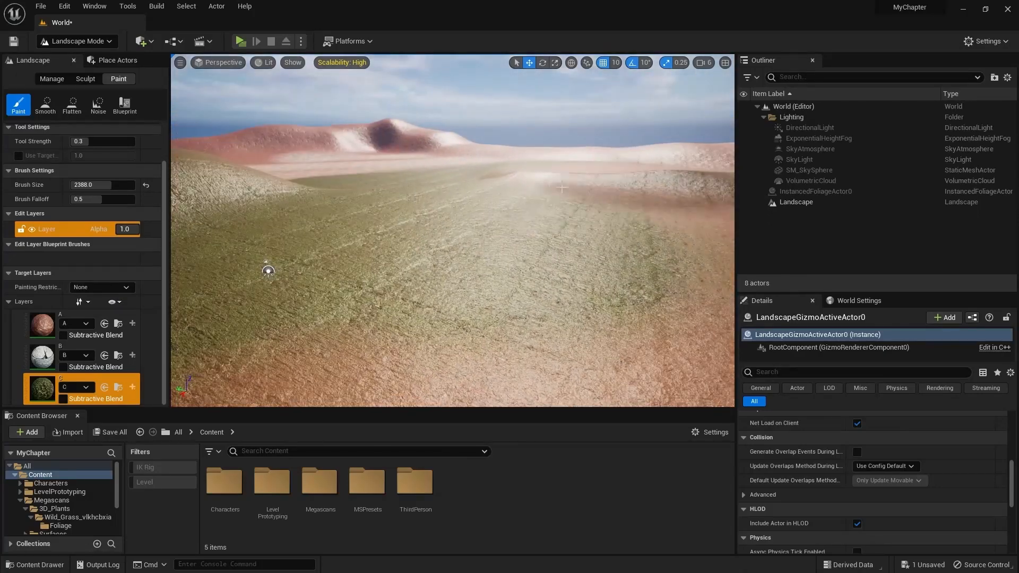
right_drag(484, 235, 663, 221)
key(w)
right_drag(453, 230, 626, 206)
key(w)
mouse_move(464, 286)
right_down()
mouse_move(510, 303)
mouse_move(515, 294)
mouse_move(563, 324)
mouse_move(651, 302)
mouse_move(597, 287)
mouse_move(565, 290)
right_up()
click(463, 287)
key(w)
key(s)
key(d)
key(d)
right_drag(463, 261, 434, 272)
key(w)
key(s)
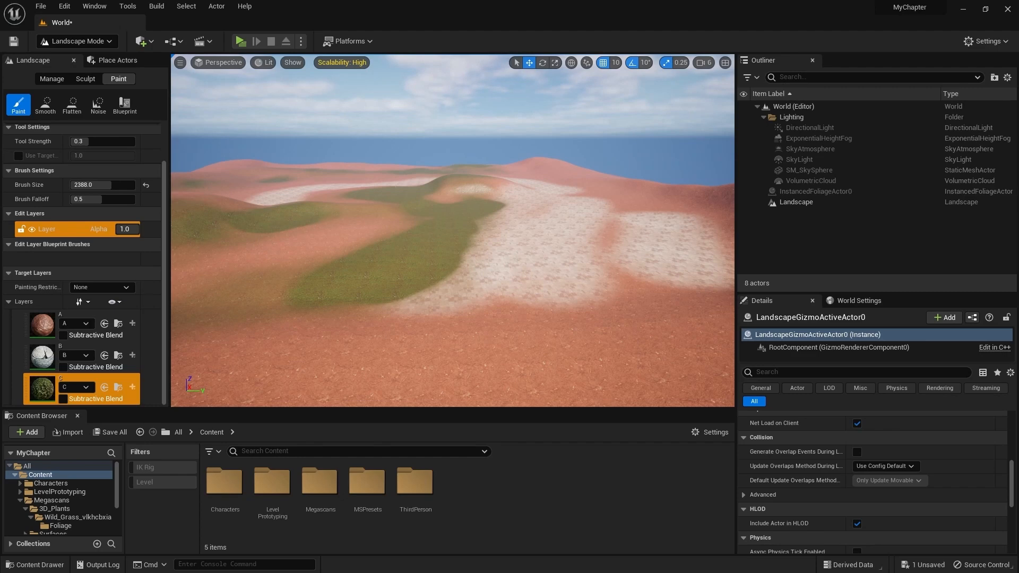
key(a)
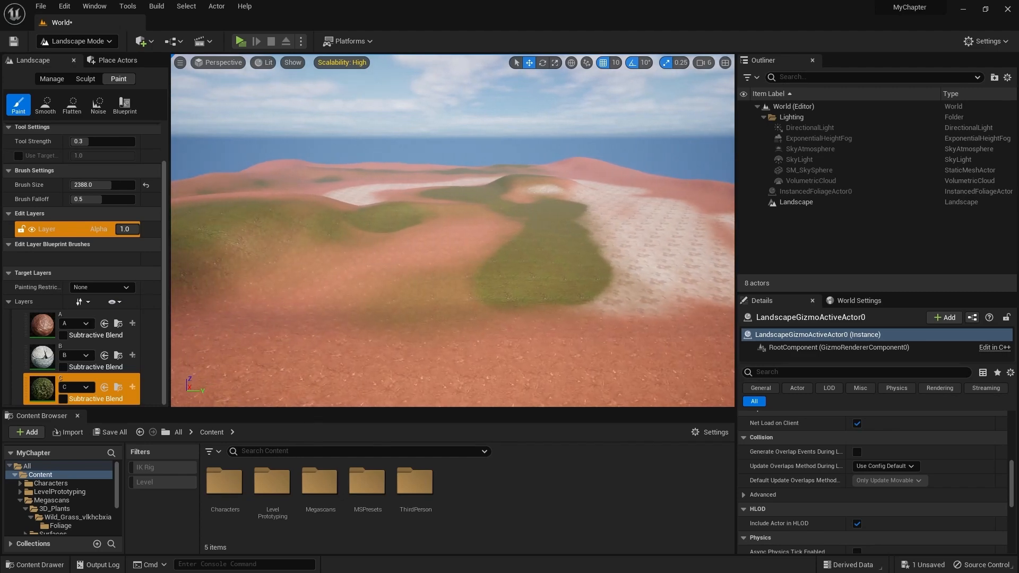
key(d)
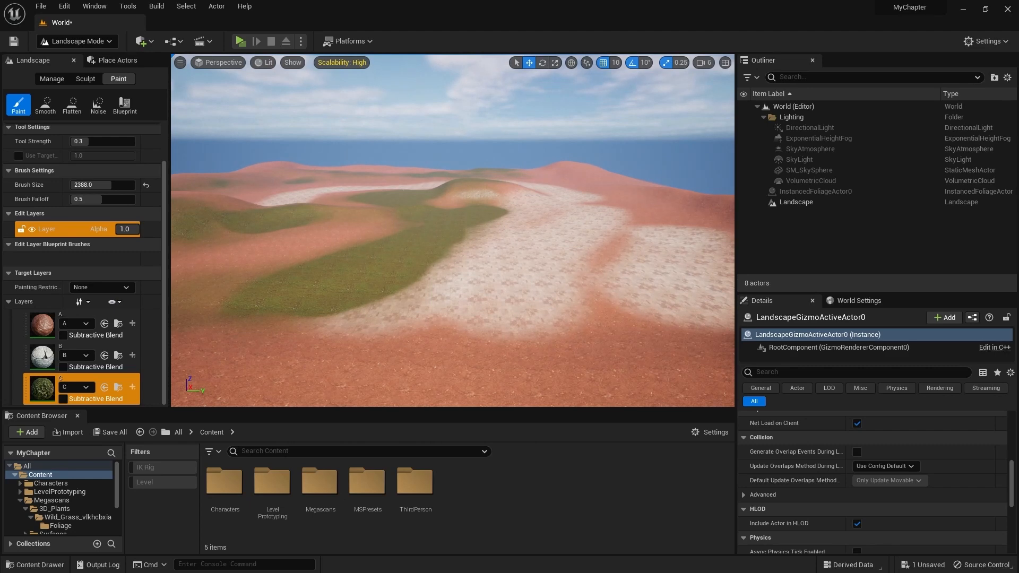
key(w)
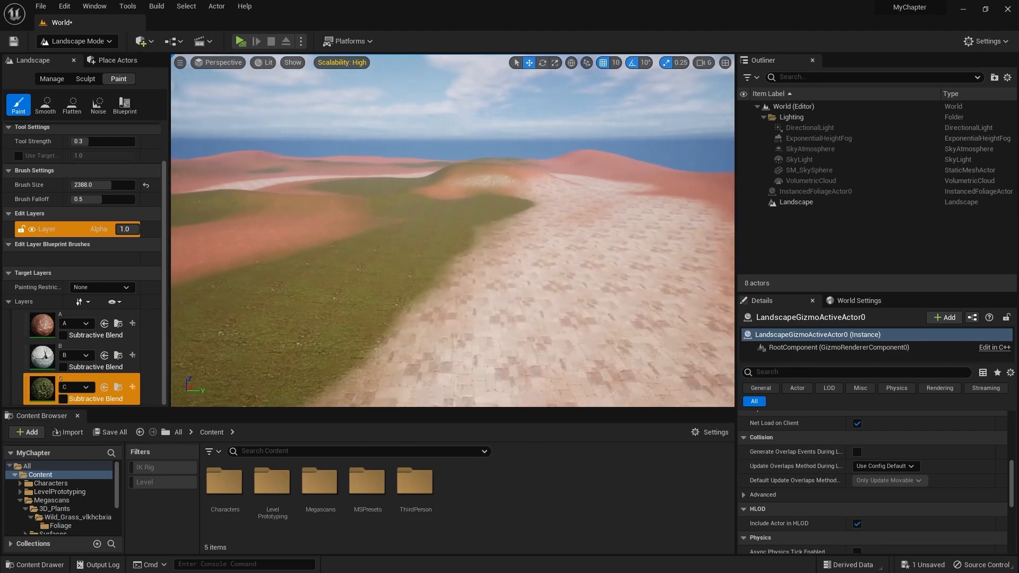
key(a)
key(d)
key(d)
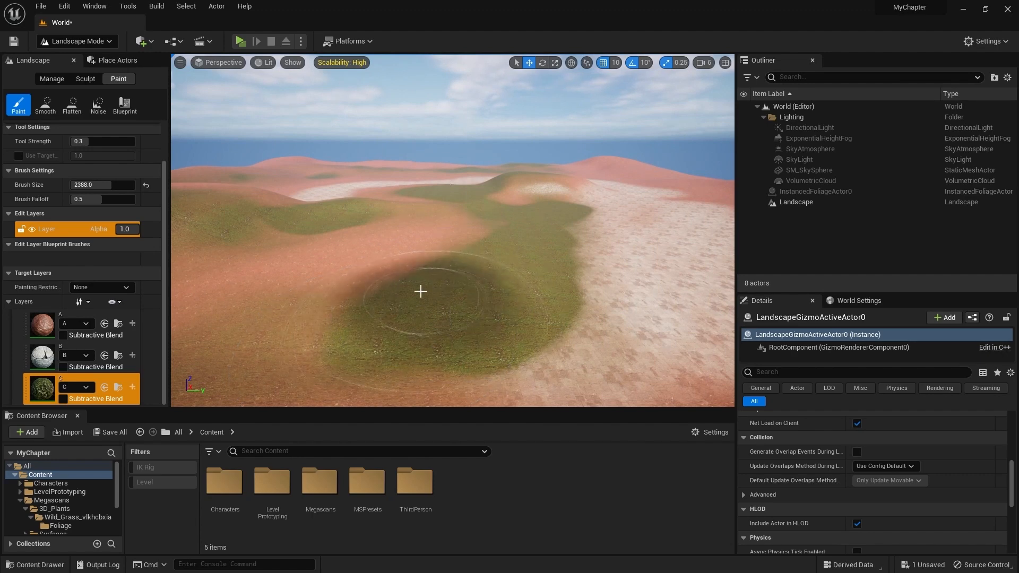
Launch Quixel Bridge and browse to the Grass category of the 3D Plants library
click(104, 12)
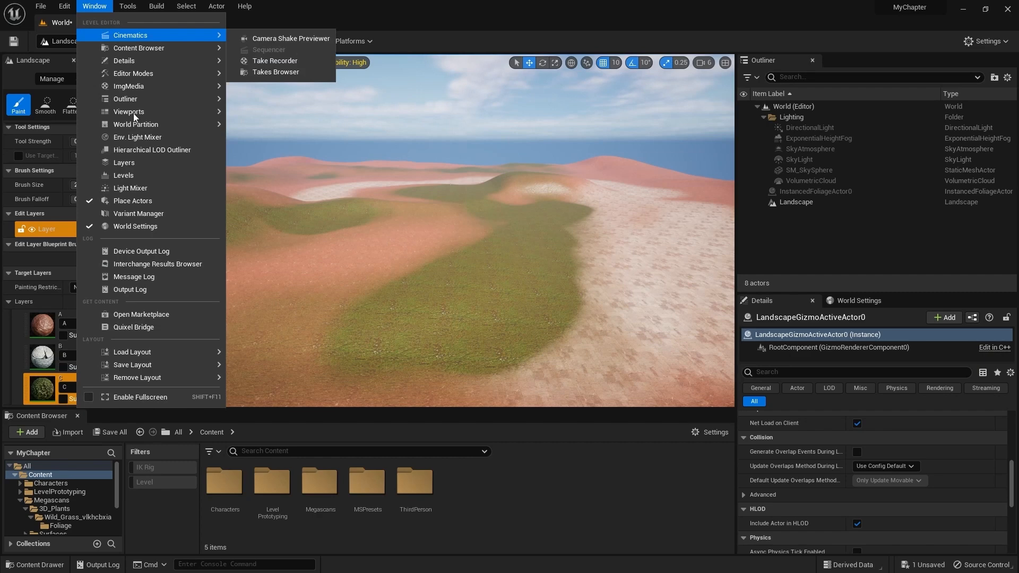
click(156, 328)
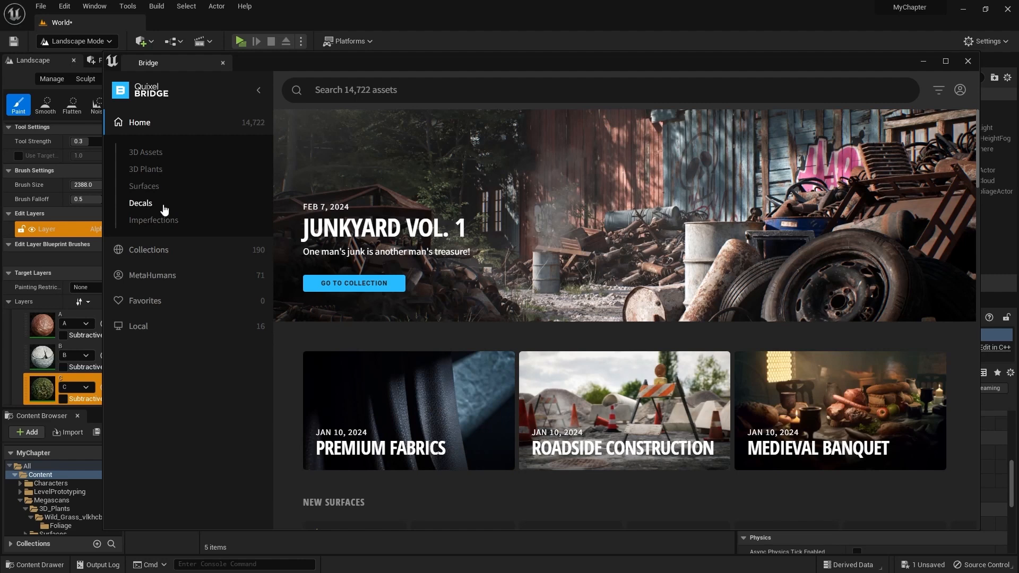
click(149, 170)
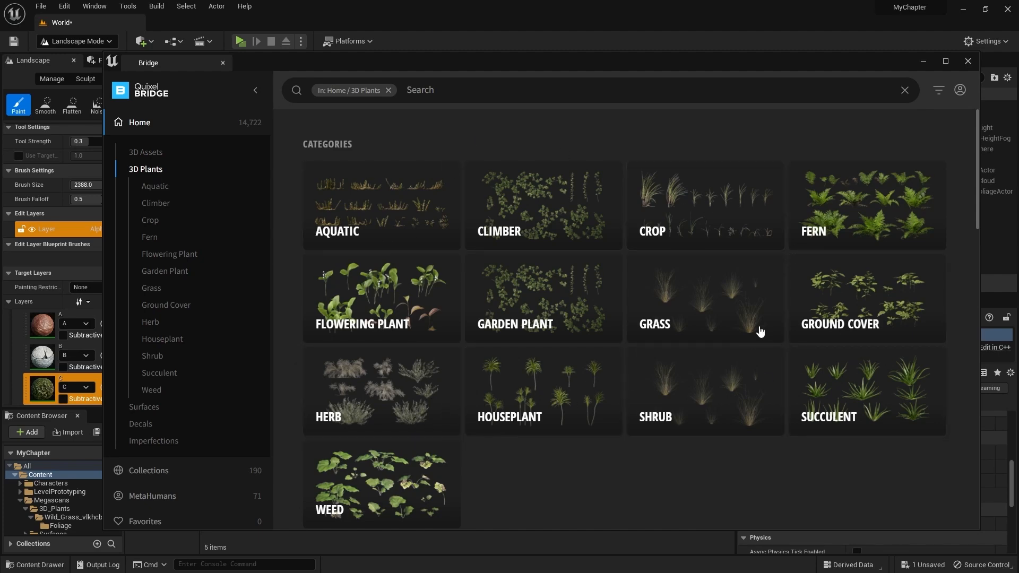
scroll(761, 329, down, 3)
scroll(759, 329, up, 3)
scroll(656, 343, down, 2)
click(153, 297)
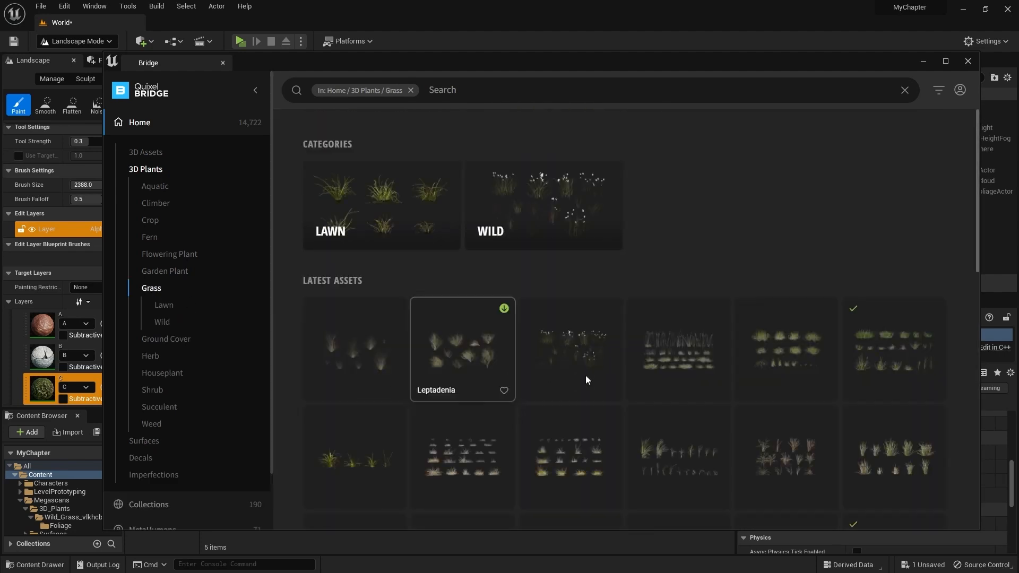
Download the Wild Grass 3D plant at Medium Quality, add it to the project, and close Quixel Bridge
scroll(718, 412, down, 2)
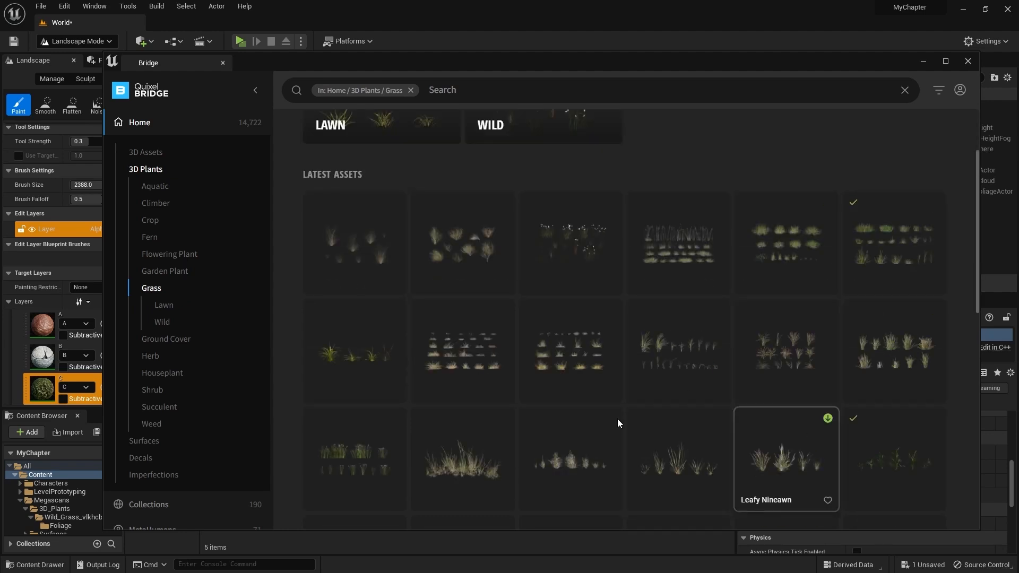
scroll(685, 292, down, 1)
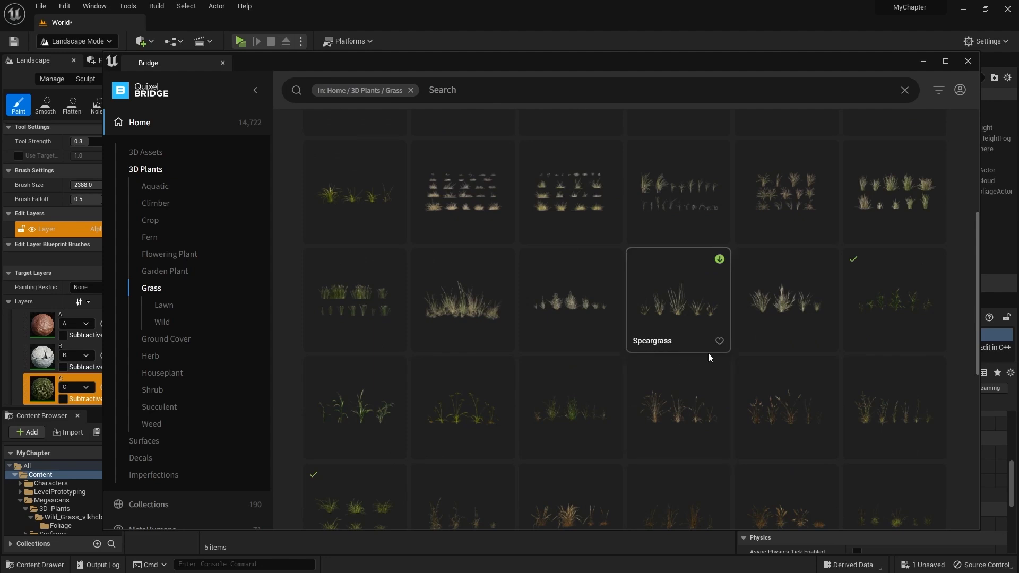
scroll(584, 348, up, 2)
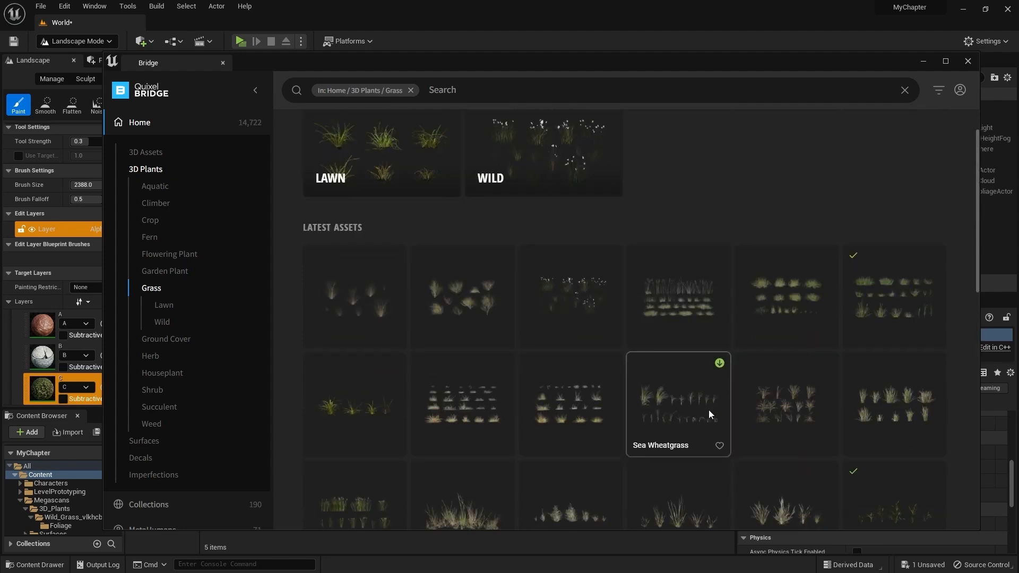
click(873, 255)
click(900, 505)
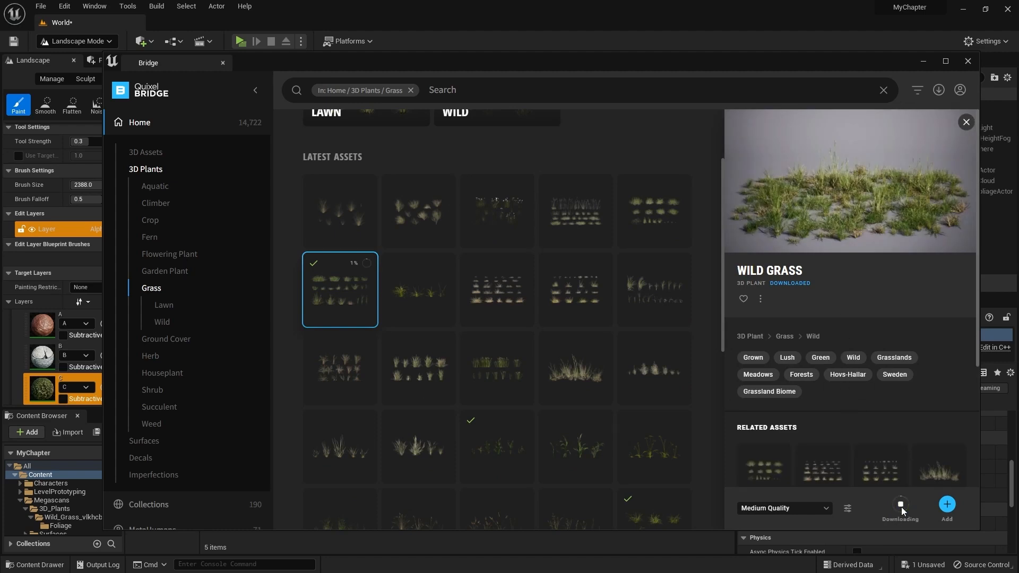
click(947, 505)
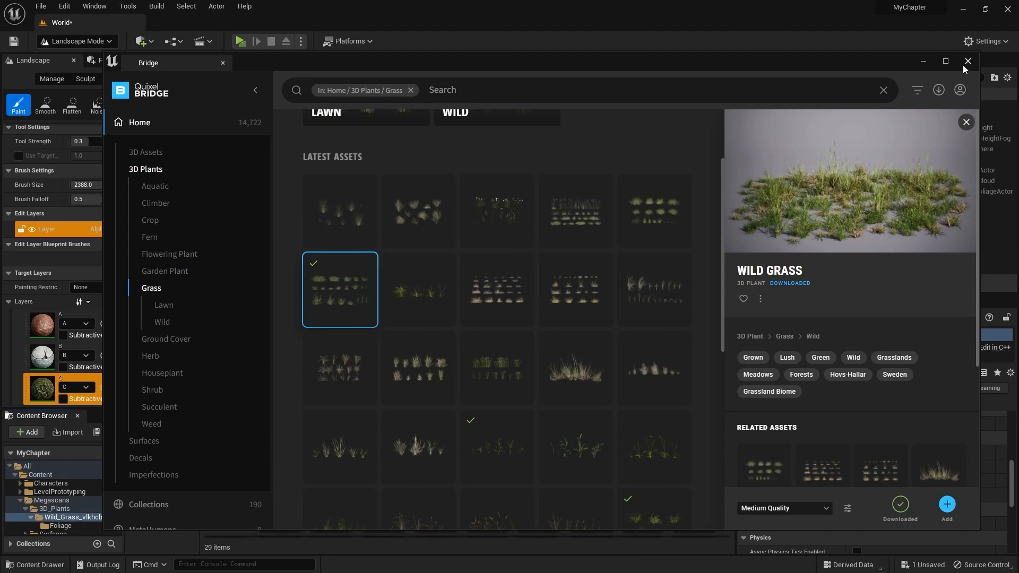
click(967, 62)
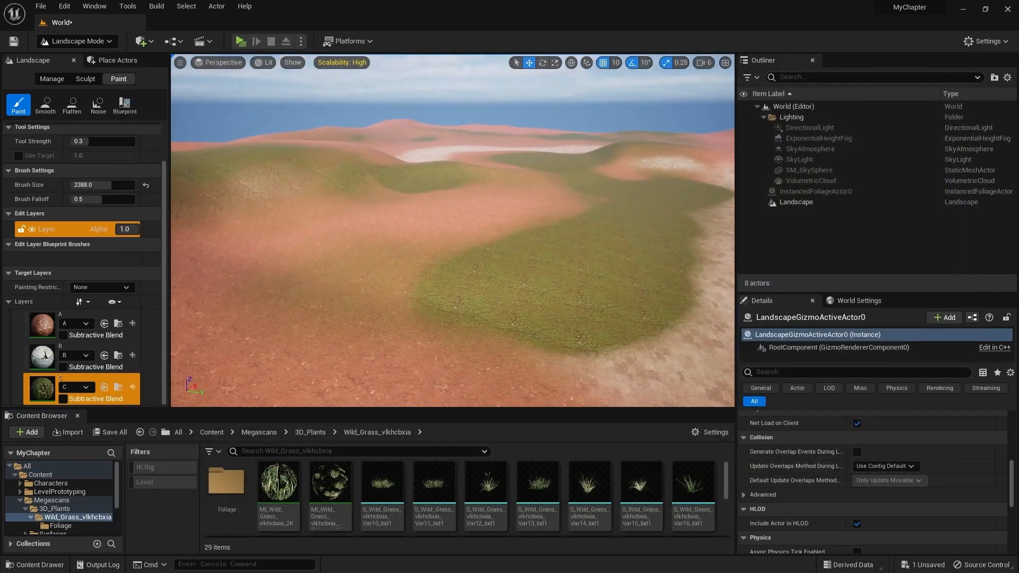
Open the Wild_Grass_vlkhcbxia folder under Megascans/3D_Plants from the Content root and look through its grass meshes and textures
click(262, 432)
click(217, 434)
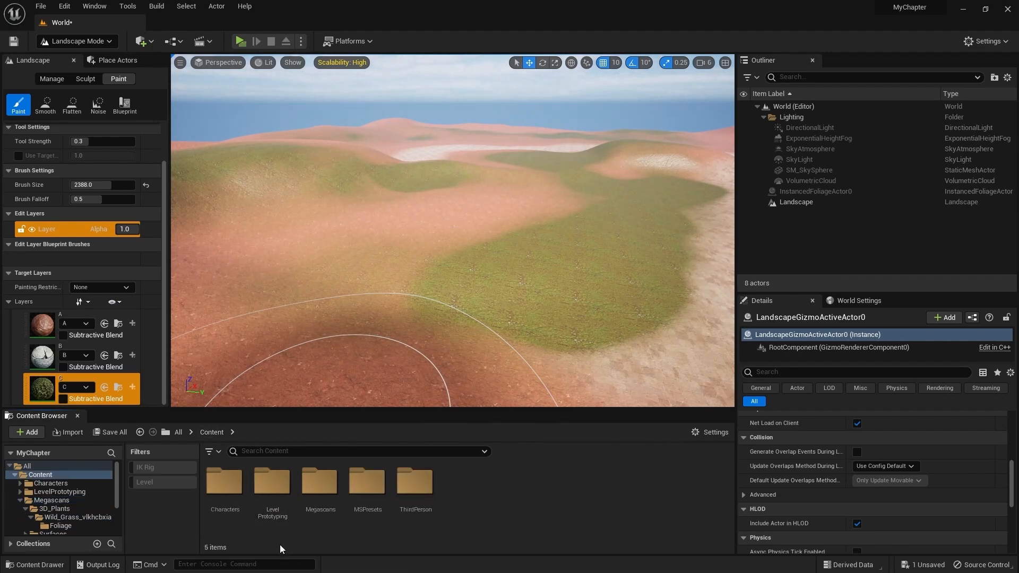
double_click(315, 524)
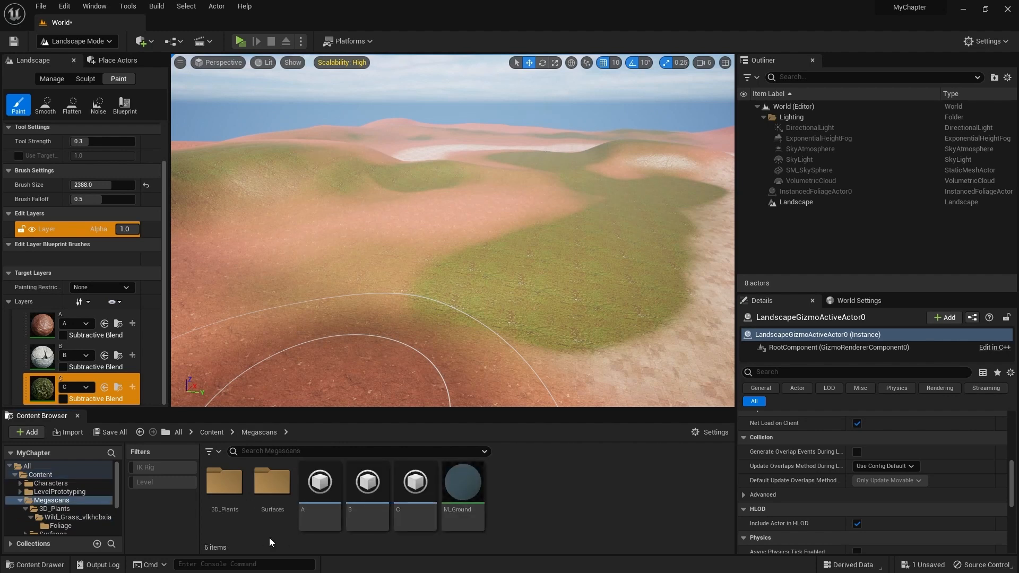
double_click(237, 506)
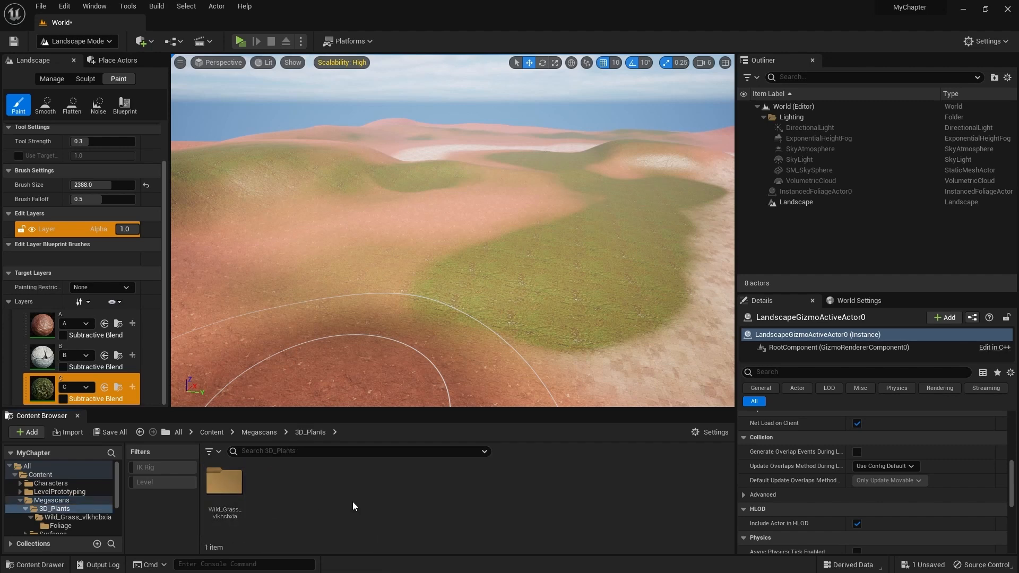
double_click(241, 504)
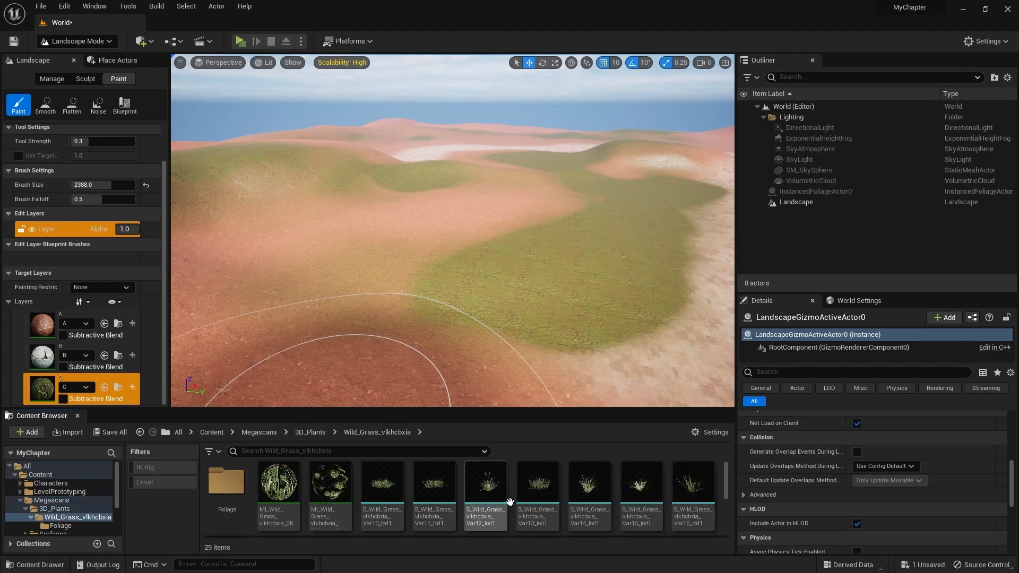
scroll(586, 491, down, 1)
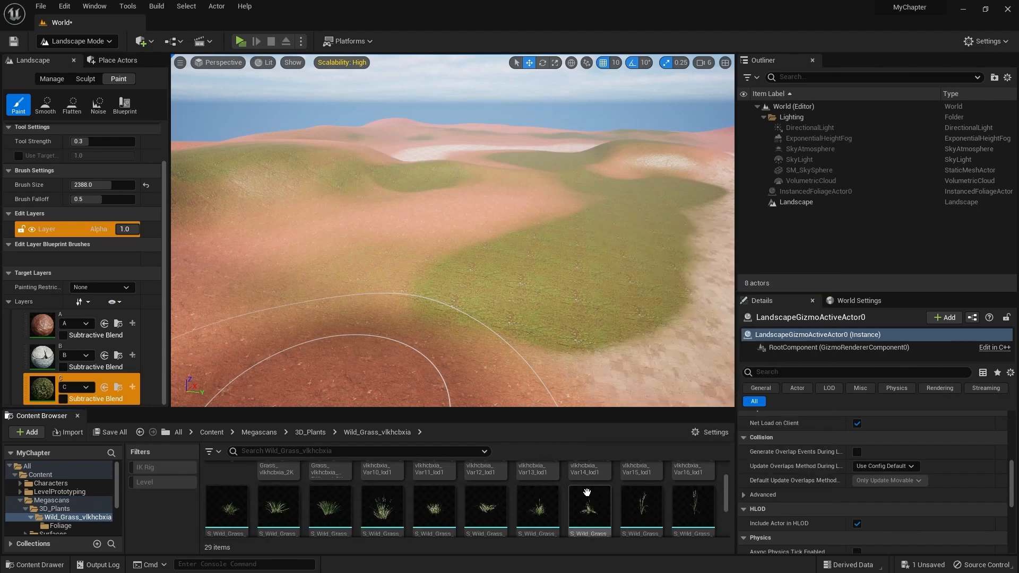
scroll(586, 491, up, 1)
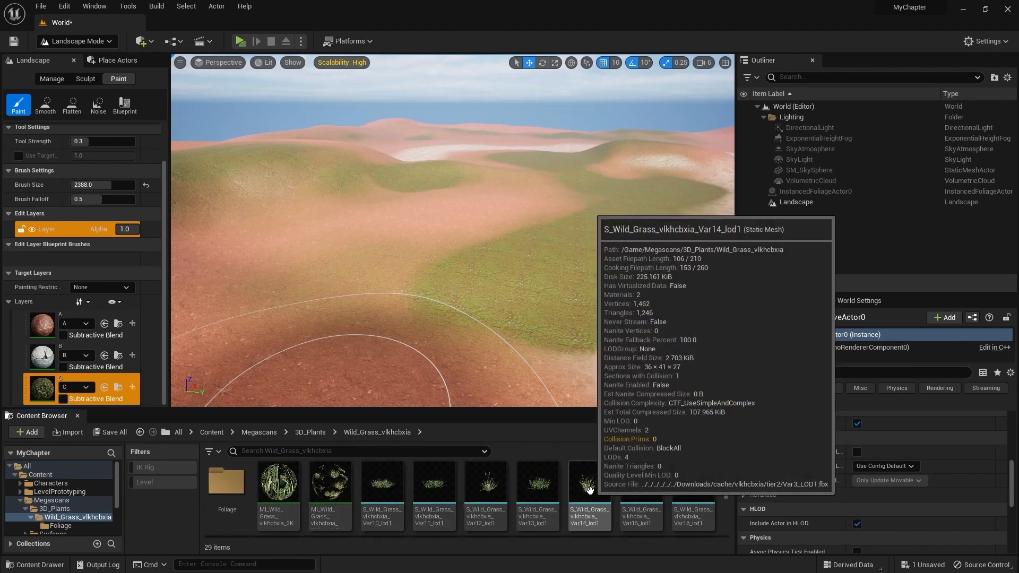
scroll(575, 499, down, 2)
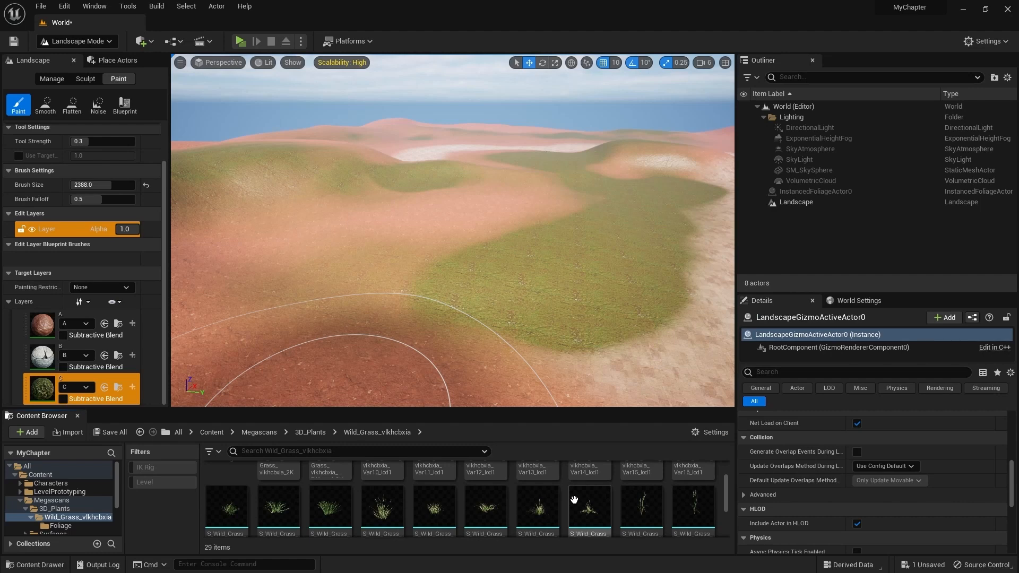
scroll(425, 513, down, 1)
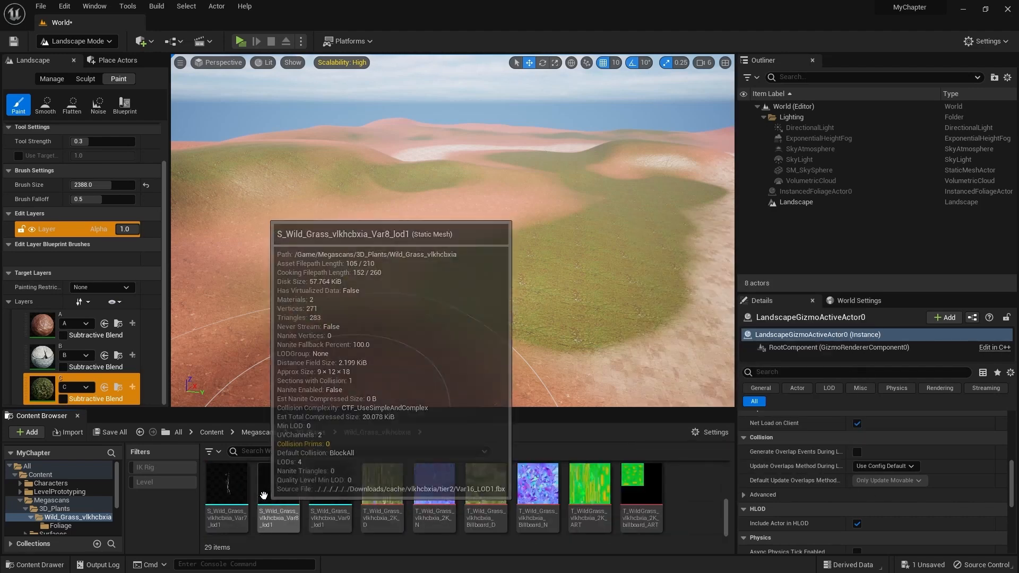
scroll(560, 483, up, 3)
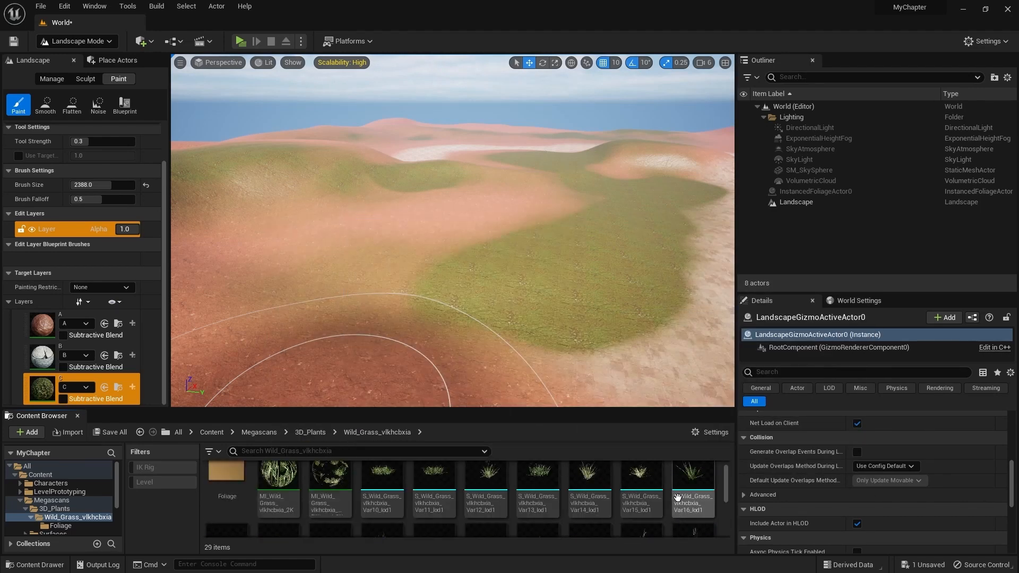
mouse_move(577, 264)
right_down()
mouse_move(573, 299)
mouse_move(477, 249)
mouse_move(578, 265)
mouse_move(658, 239)
mouse_move(547, 260)
mouse_move(530, 249)
mouse_move(499, 265)
mouse_move(467, 308)
mouse_move(464, 336)
right_up()
right_drag(379, 340, 324, 379)
right_drag(247, 293, 177, 241)
right_drag(607, 279, 541, 286)
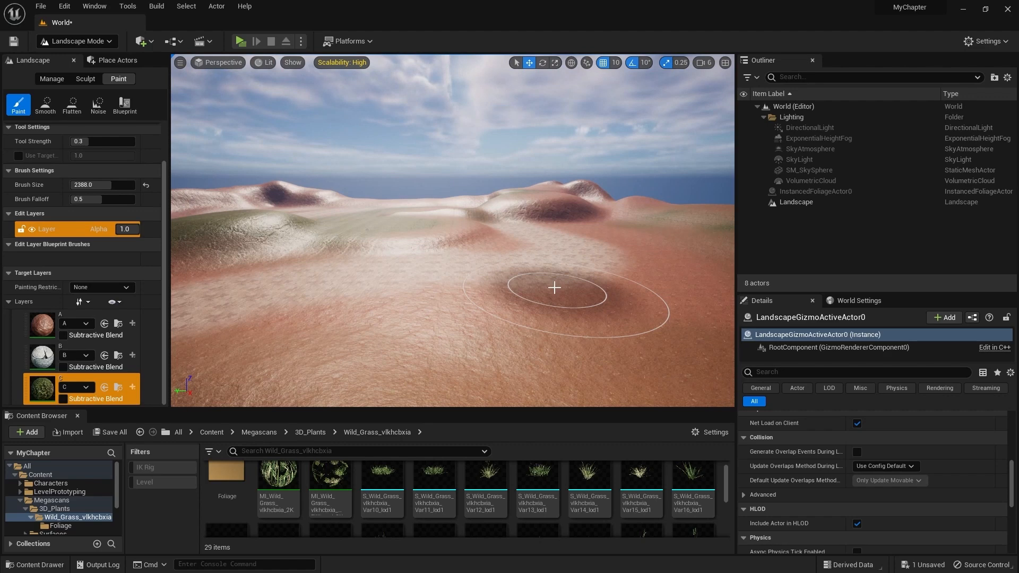
right_drag(426, 341, 434, 346)
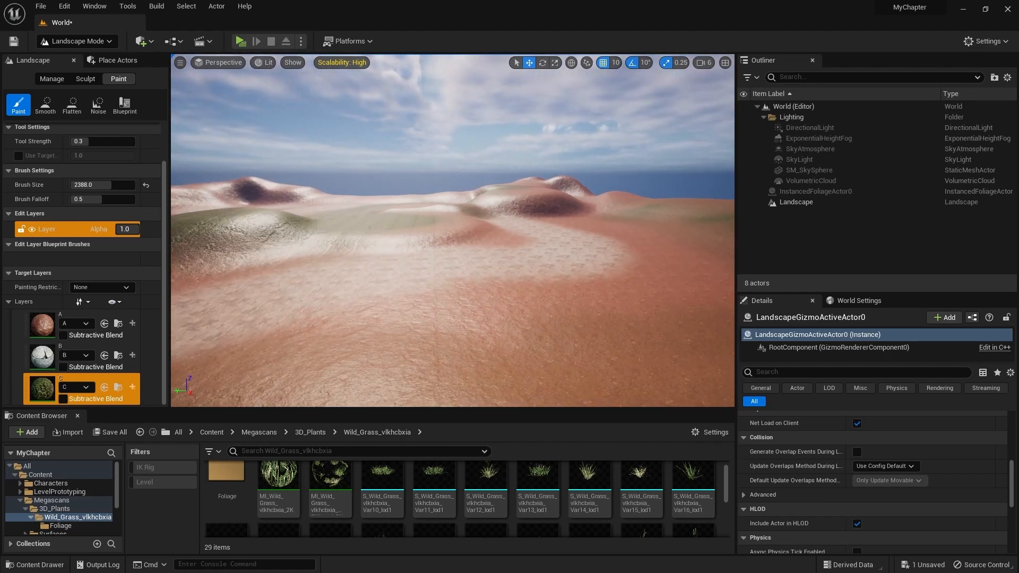
Return to the Megascans content folder and save the World level
click(259, 432)
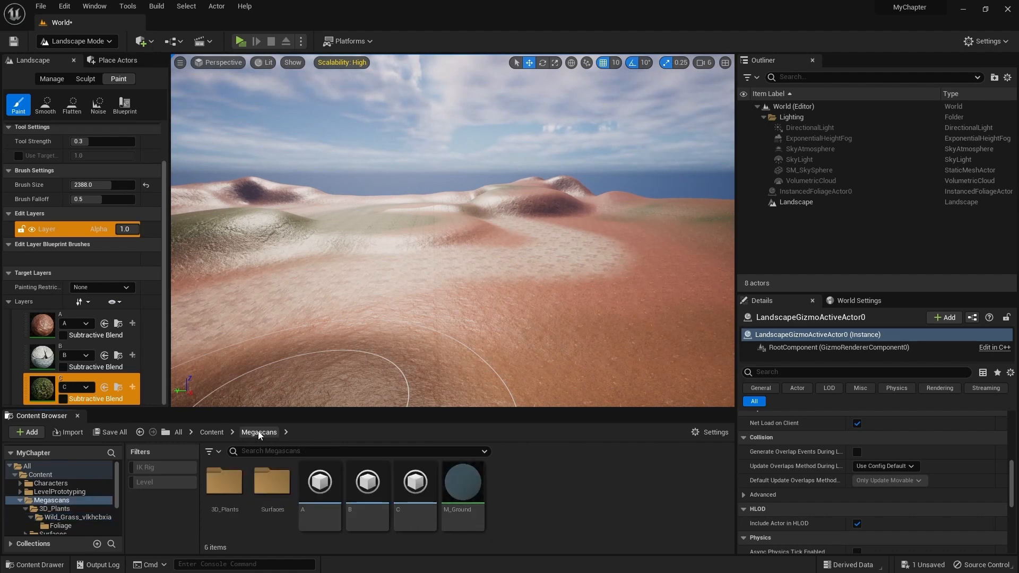
key(ctrl+s)
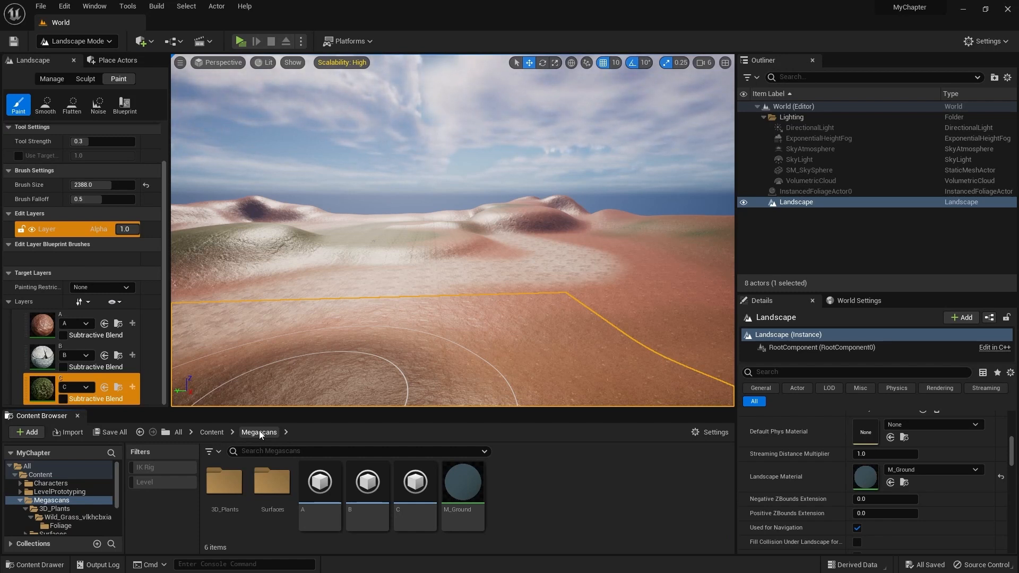
Create a Landscape Grass Type asset named GrassType_A in the Megascans folder
right_click(554, 485)
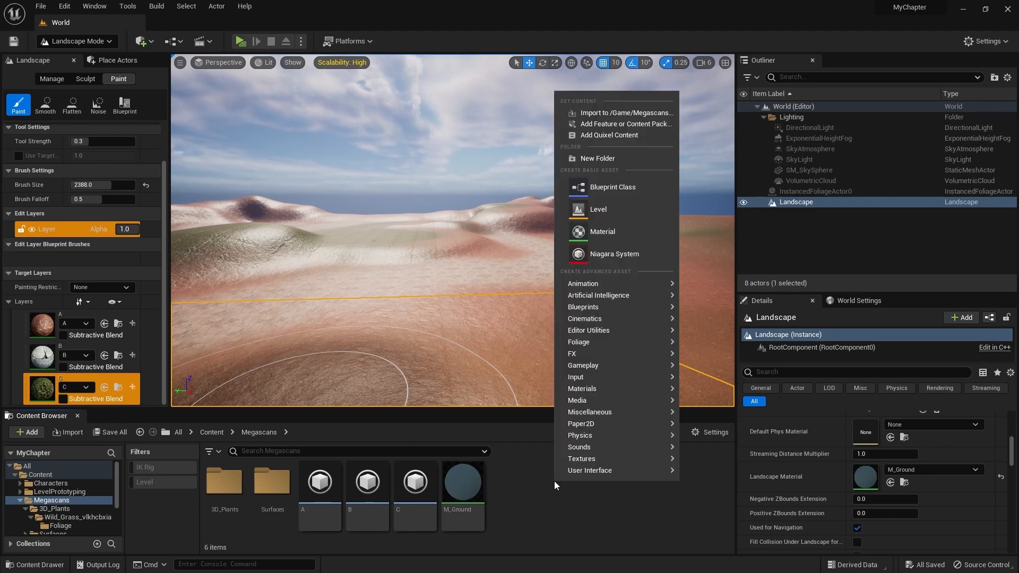
mouse_move(594, 344)
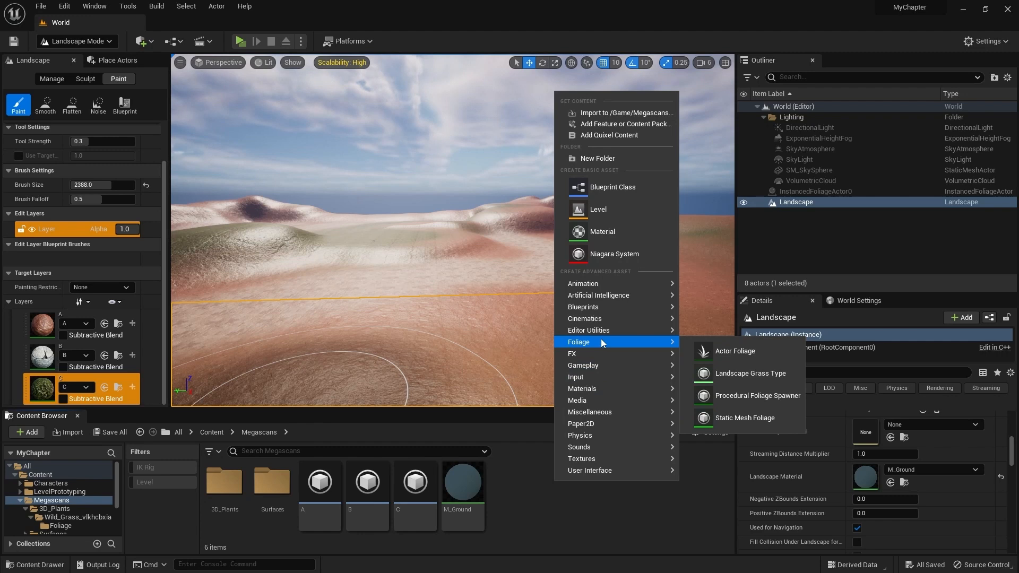
click(749, 374)
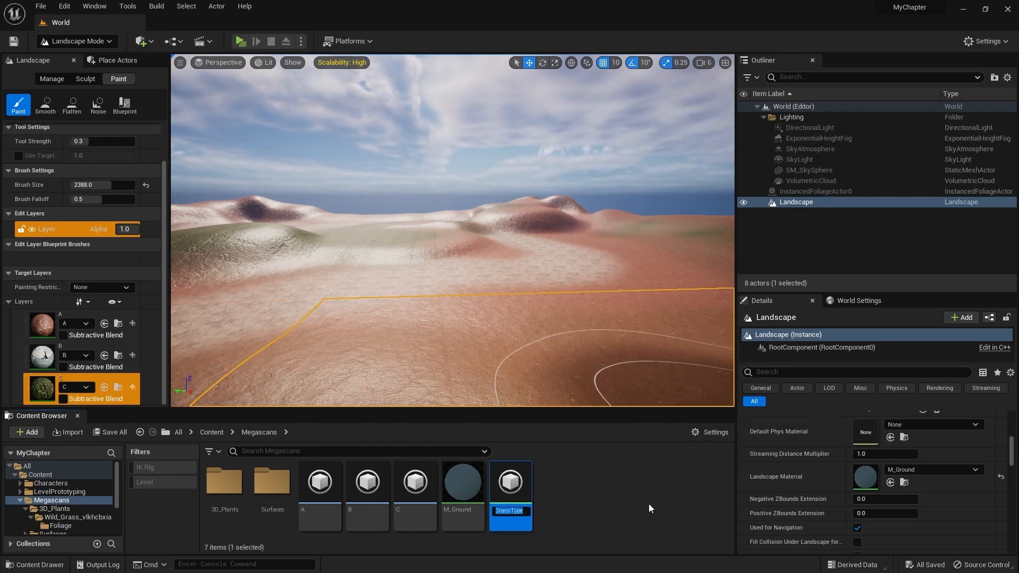
text(LandscapeGras)
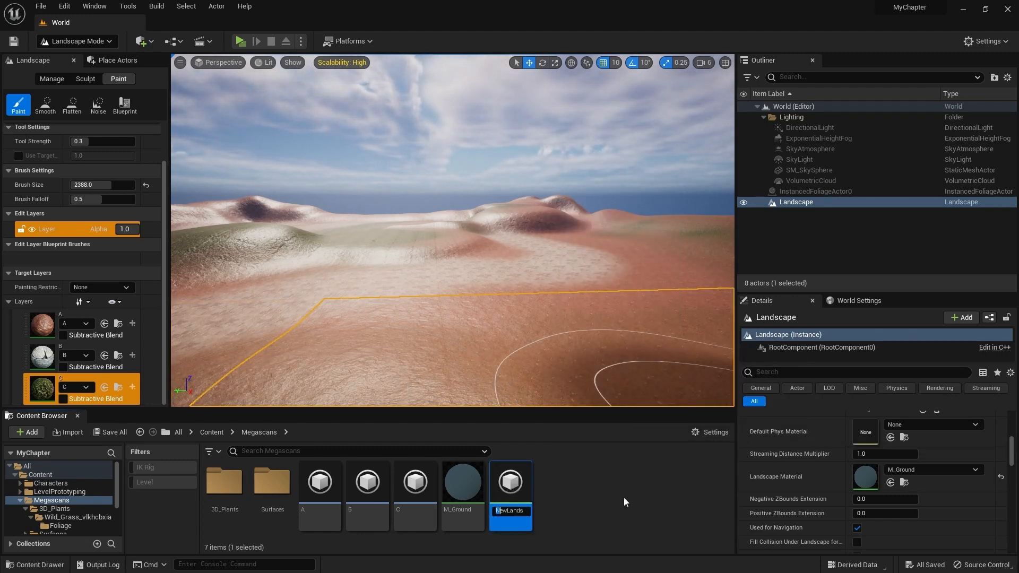
key(shift+Right)
key(shift+Left)
key(shift+Left)
key(shift+Left)
key(shift+Left)
key(shift+Left)
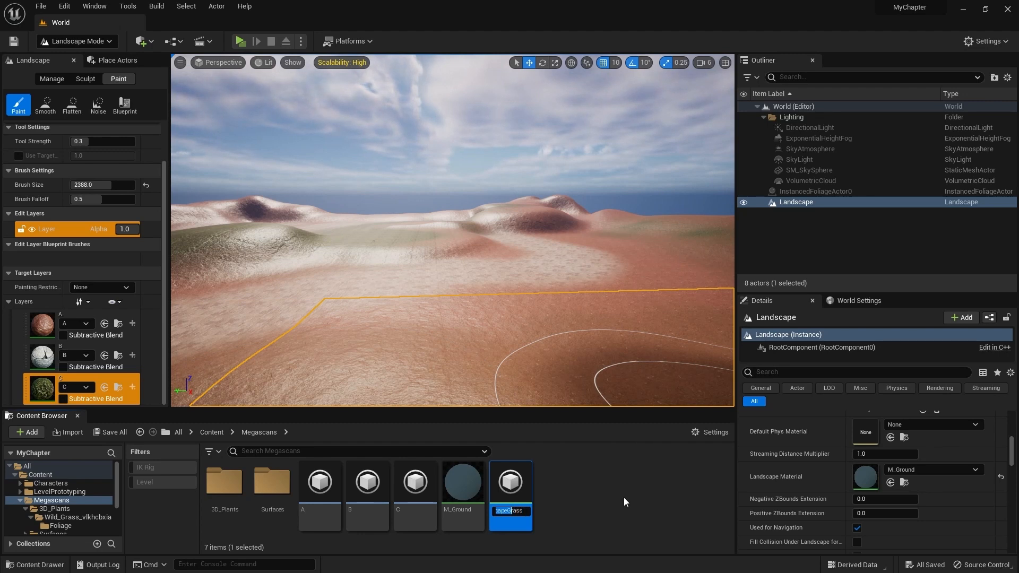
key(BackSpace)
key(End)
text(_A)
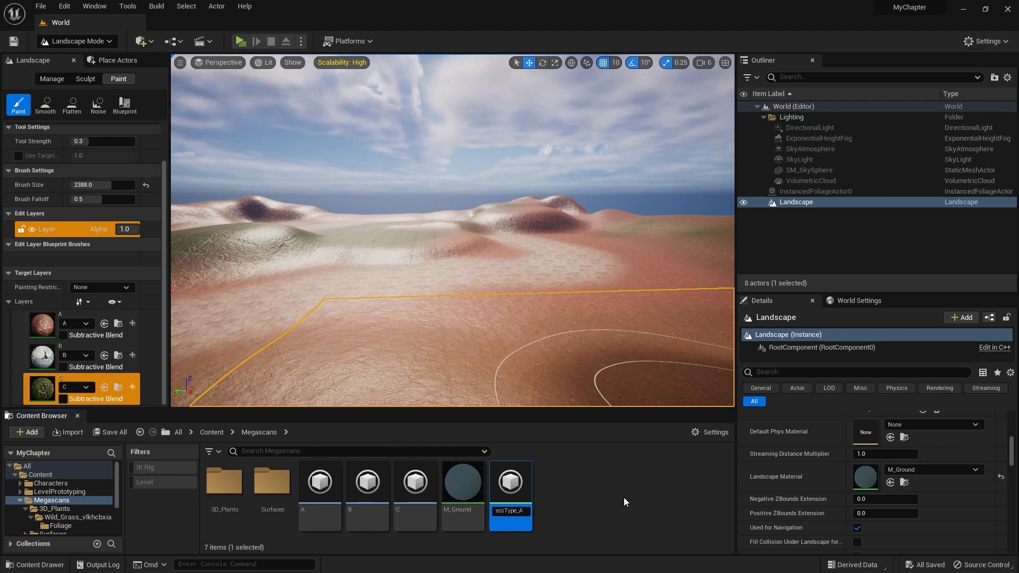
key(Return)
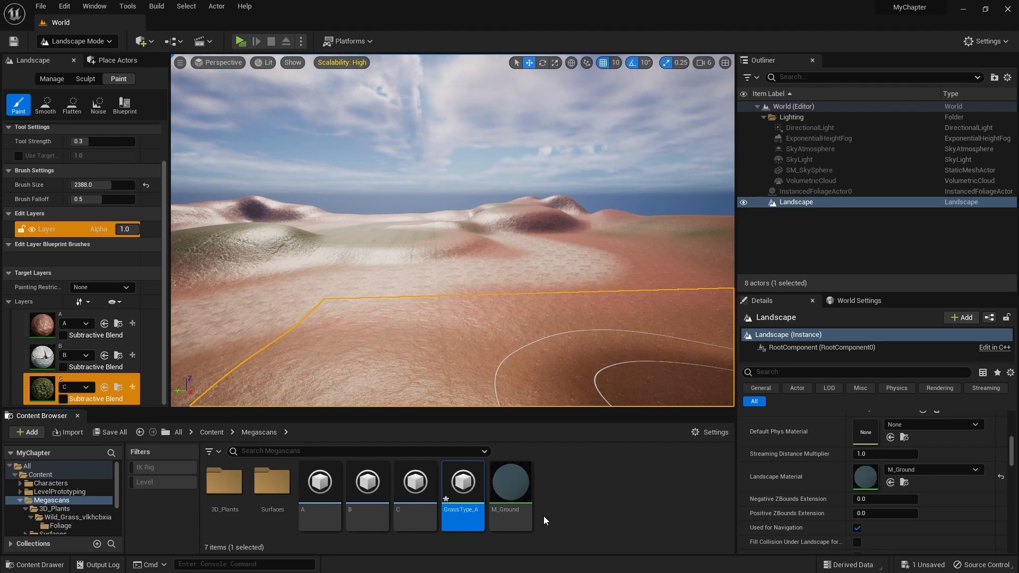
Open GrassType_A and add one element to its Grass Varieties, expanding the settings of that element
double_click(463, 486)
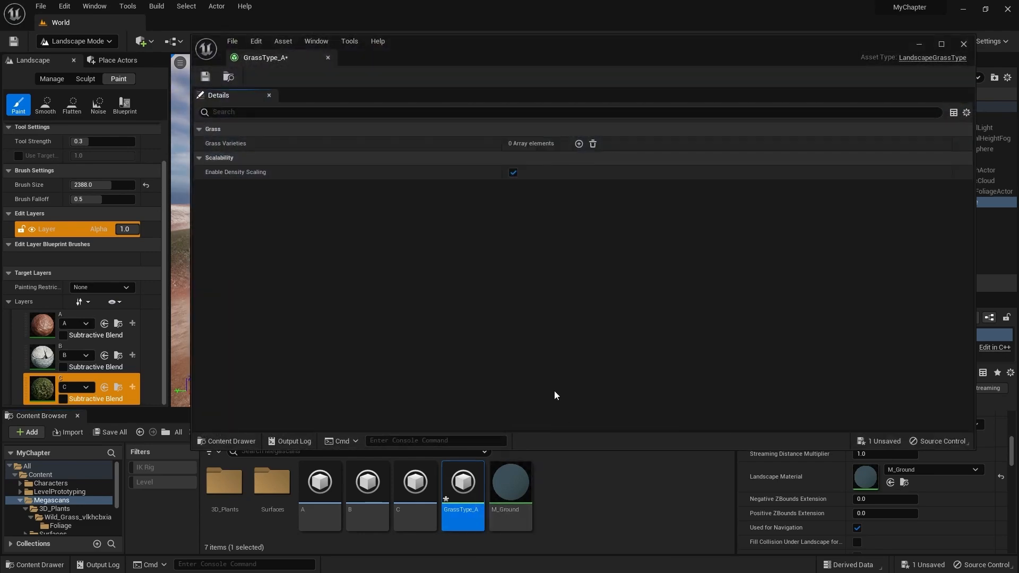
drag(556, 64, 587, 79)
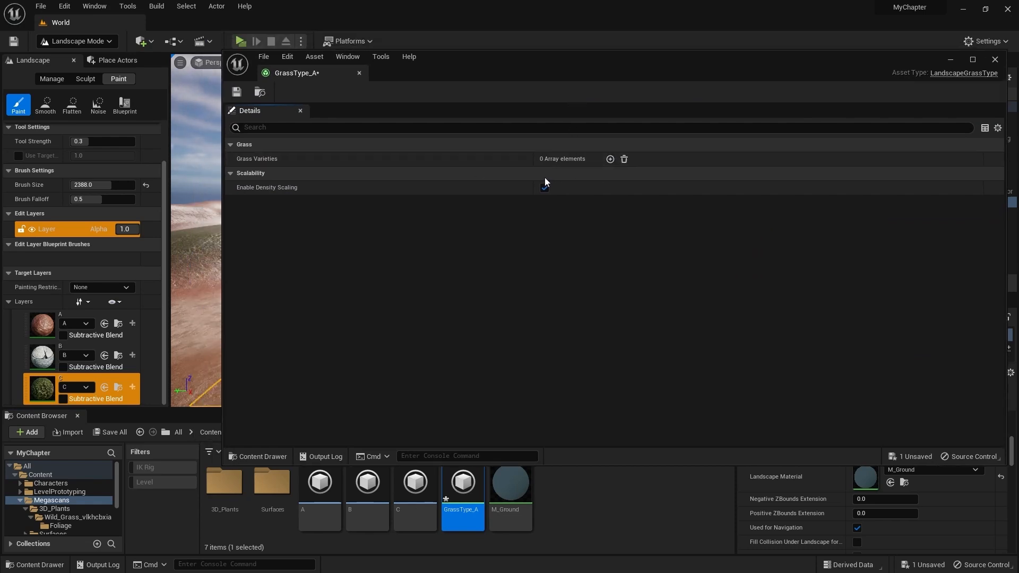
click(610, 159)
click(241, 172)
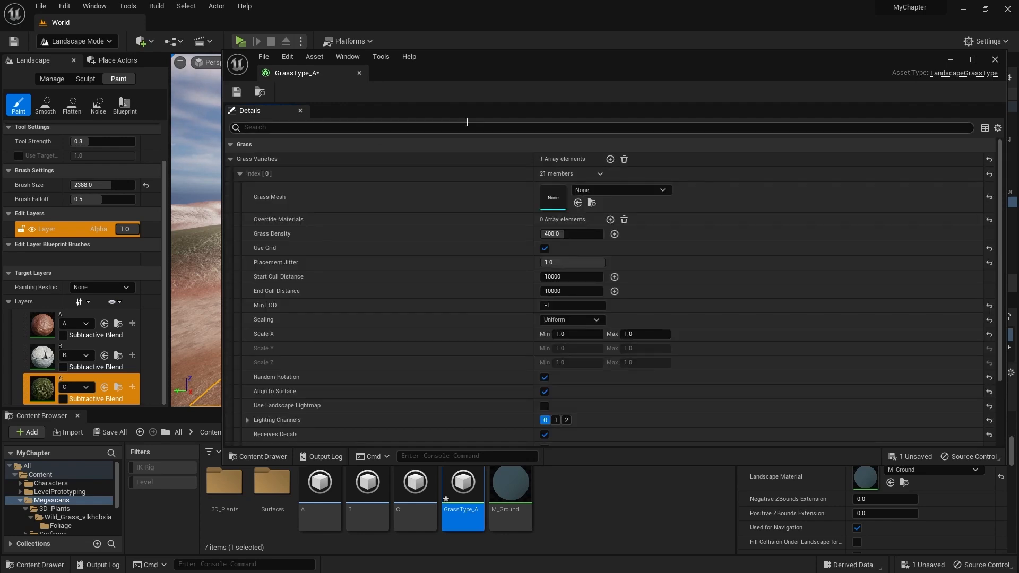
drag(488, 59, 531, 59)
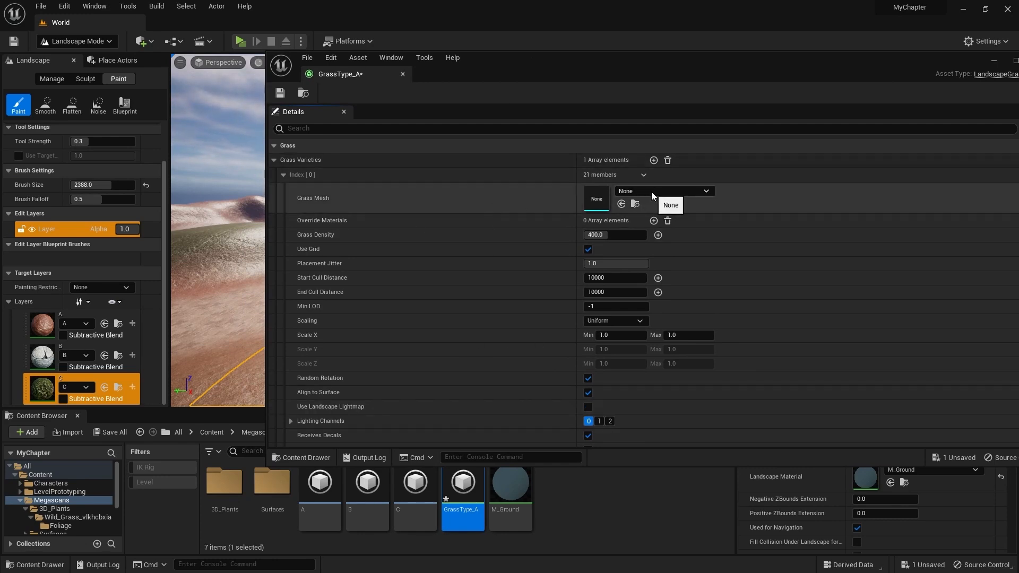
drag(553, 60, 607, 66)
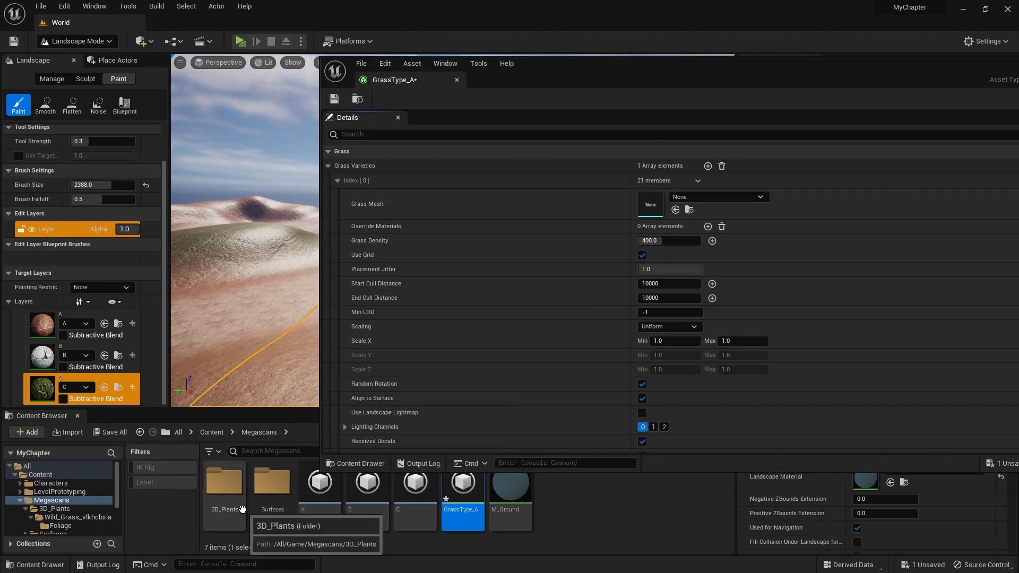
Assign the S_Wild_Grass_vlkhcbxia_Var10_lod1 mesh from the Wild_Grass_vlkhcbxia folder as the Grass Mesh of the new grass variety
click(227, 491)
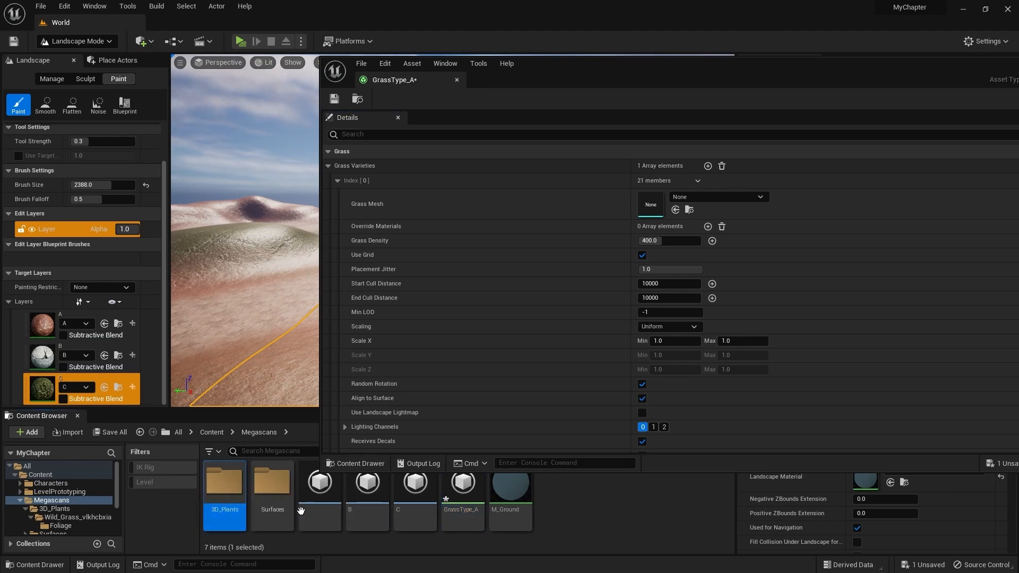
double_click(225, 491)
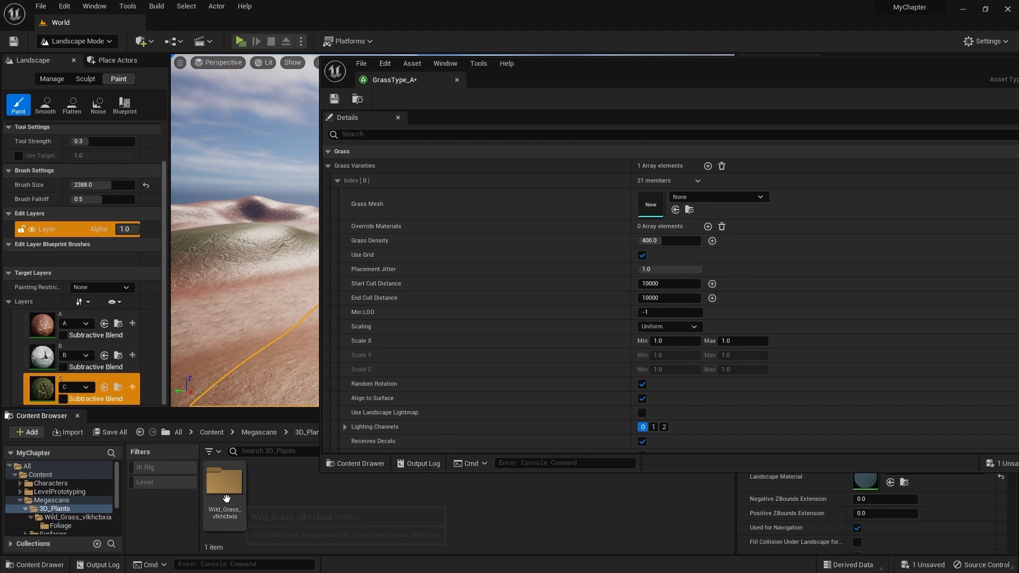
double_click(225, 496)
drag(599, 72, 624, 53)
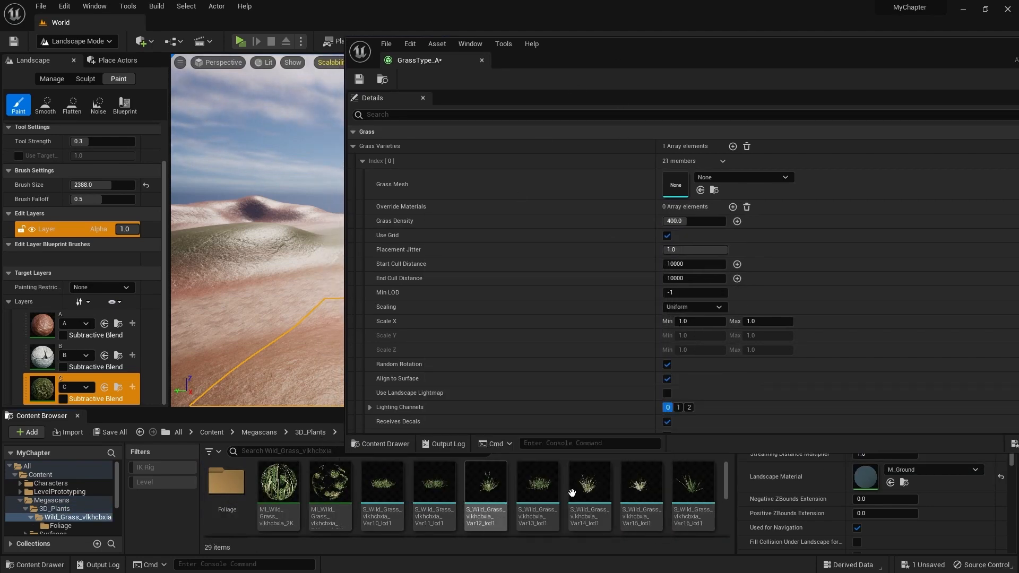
scroll(513, 507, down, 2)
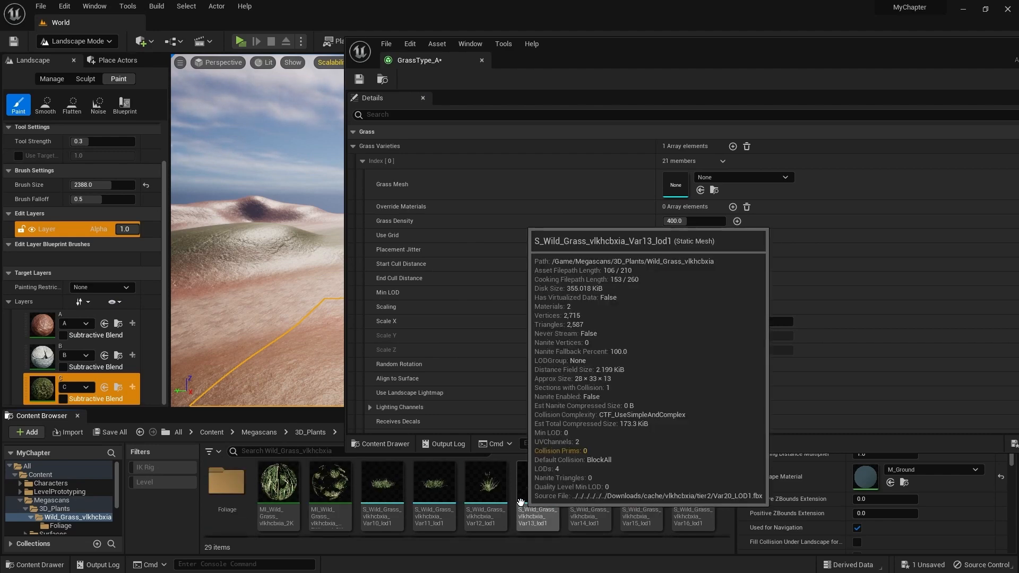
scroll(520, 502, up, 2)
click(382, 488)
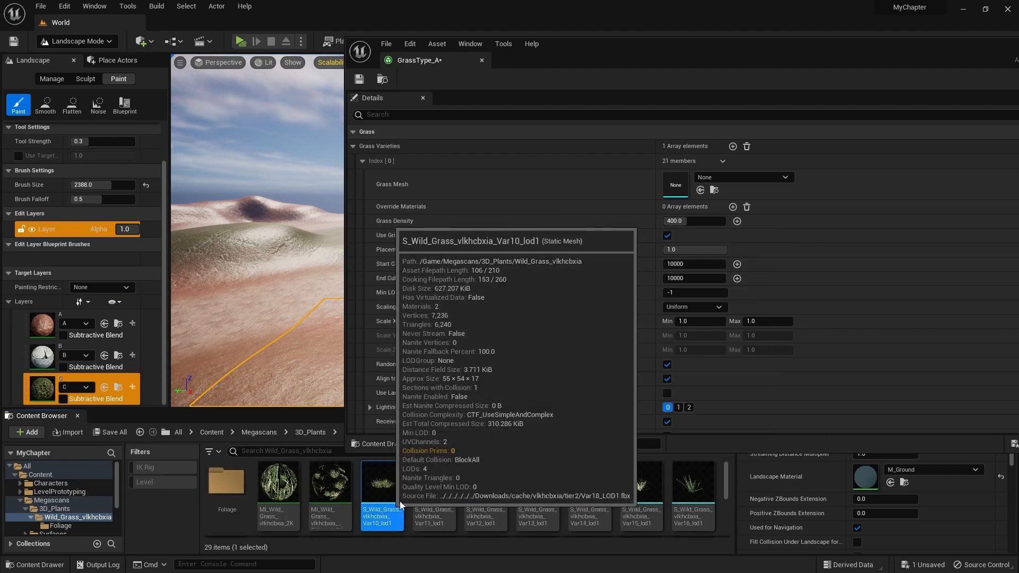
click(701, 190)
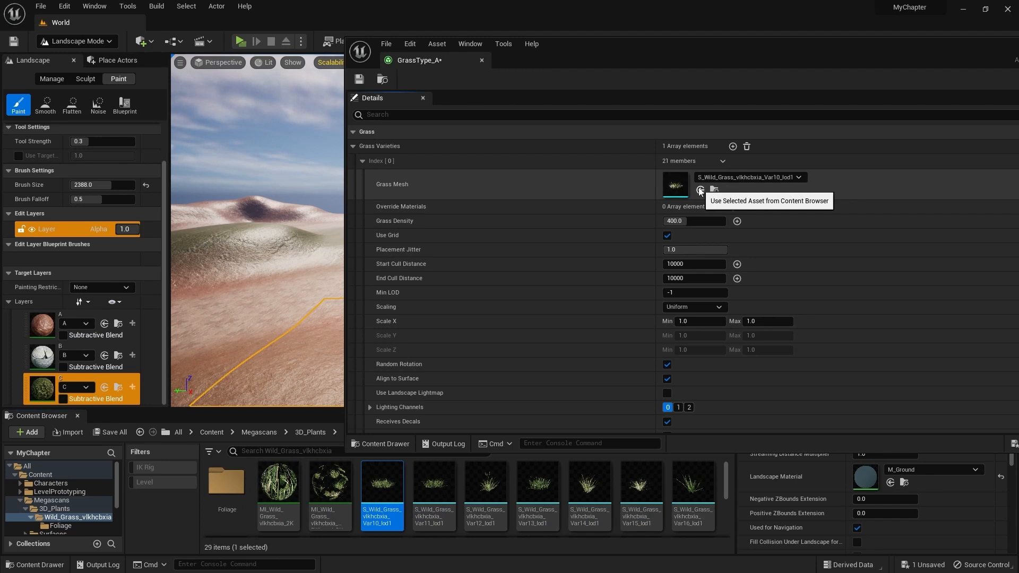
Save the GrassType_A asset and close its editor
click(362, 85)
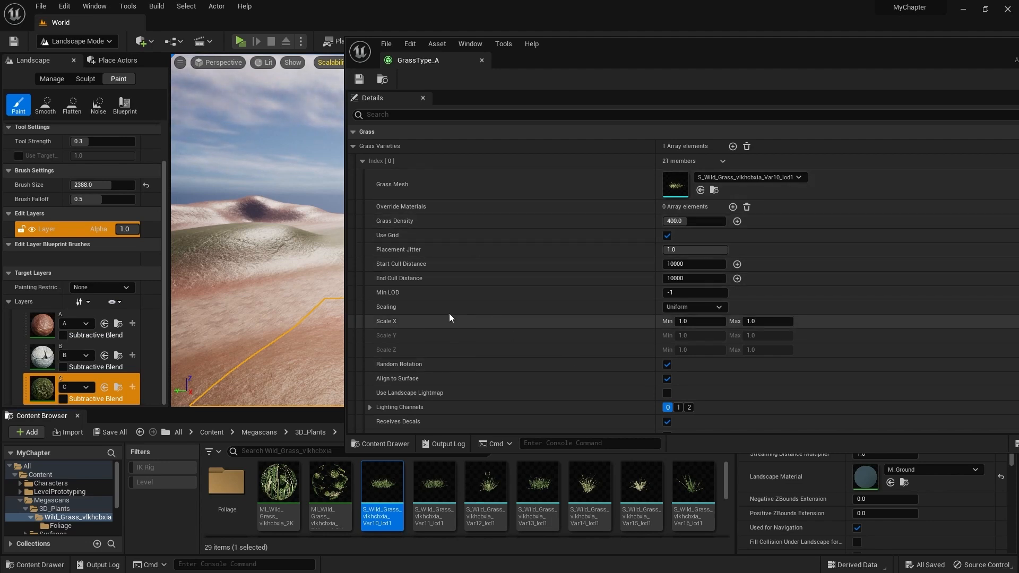
drag(649, 47, 529, 53)
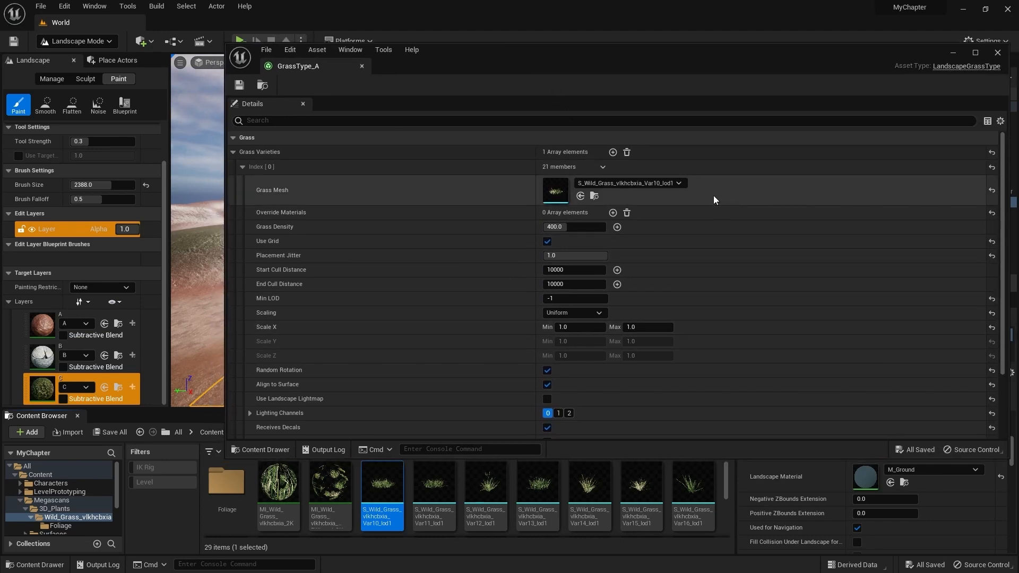
click(997, 53)
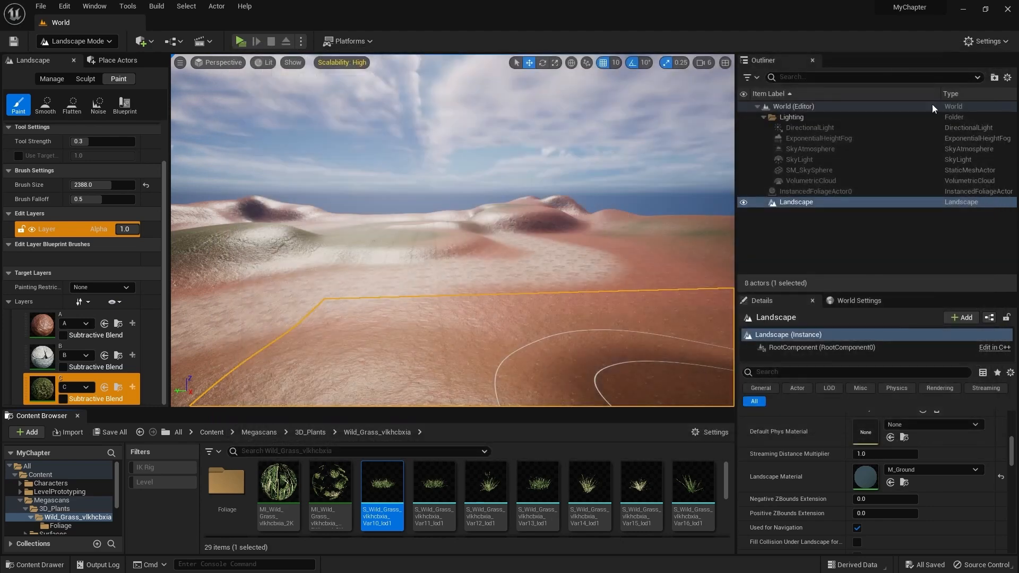
Open the M_Ground material from the Megascans folder and bring its A, B and C texture groups into view
click(259, 433)
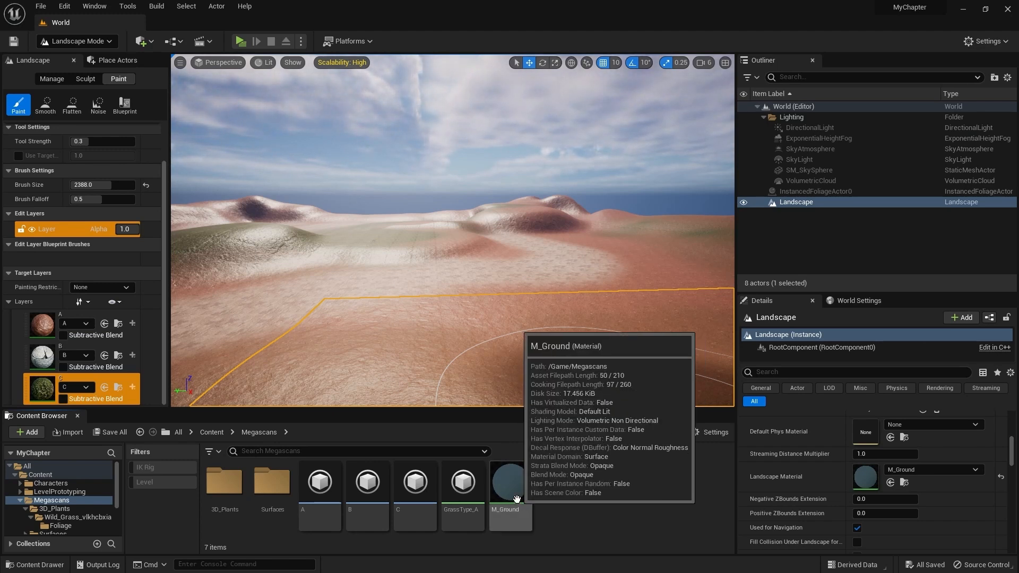
double_click(510, 484)
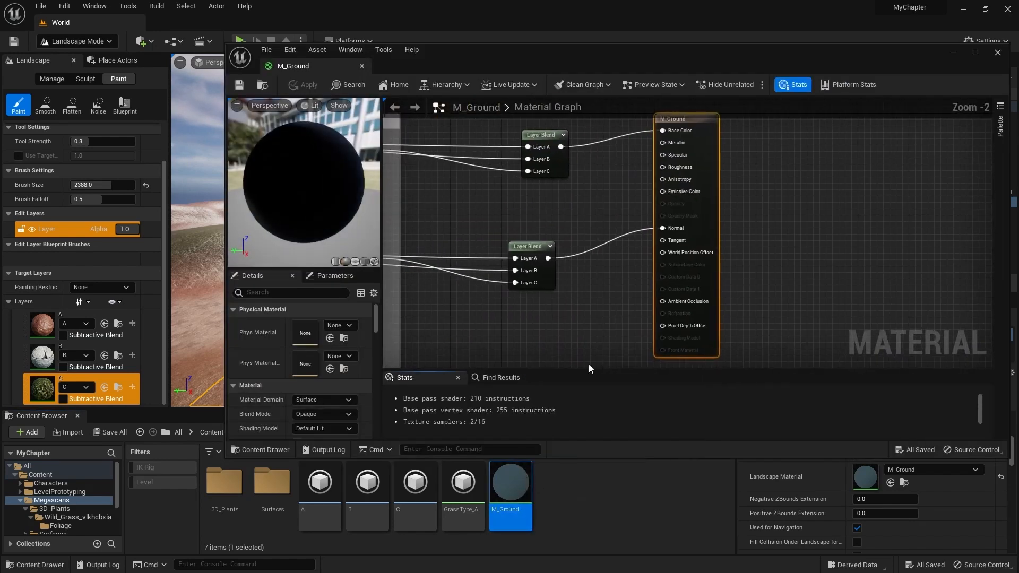
scroll(676, 300, down, 3)
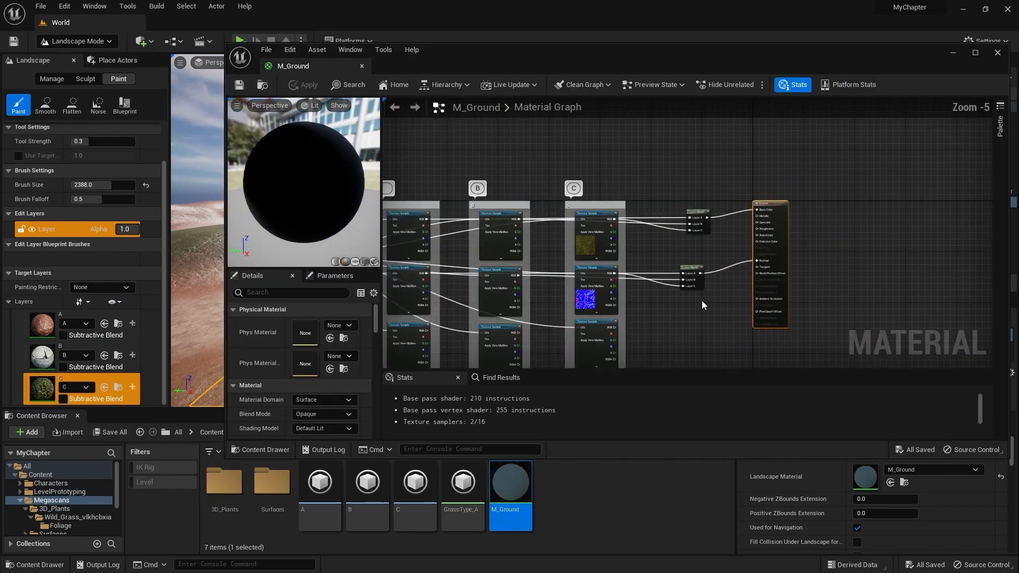
right_drag(687, 312, 769, 261)
right_drag(725, 290, 795, 291)
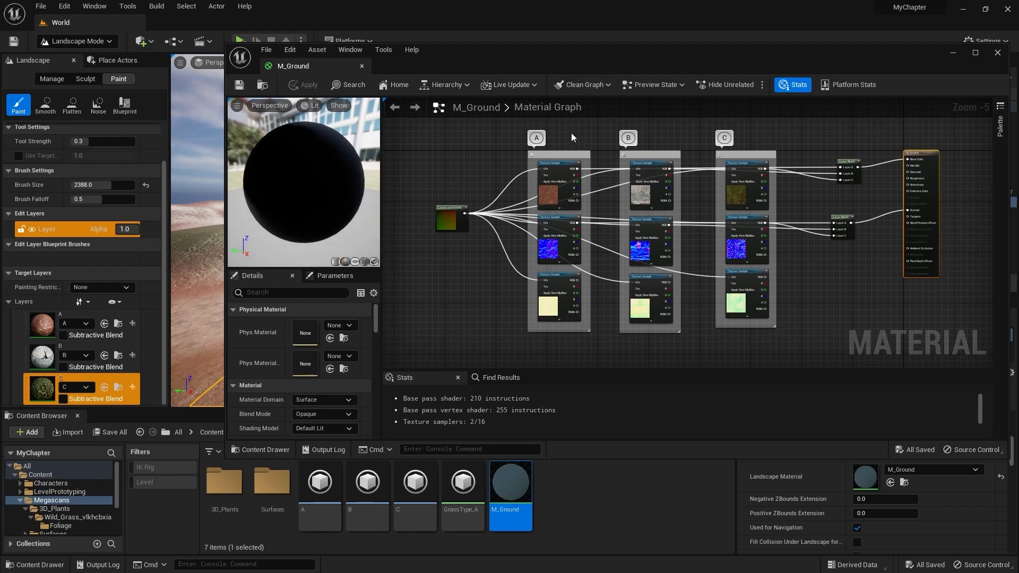
Add a LandscapeGrassOutput node below the main material node in the M_Ground graph
right_drag(823, 281, 780, 282)
scroll(723, 259, up, 2)
right_drag(640, 210, 724, 259)
scroll(766, 276, down, 1)
right_drag(753, 216, 716, 208)
right_drag(689, 329, 505, 260)
scroll(755, 276, up, 2)
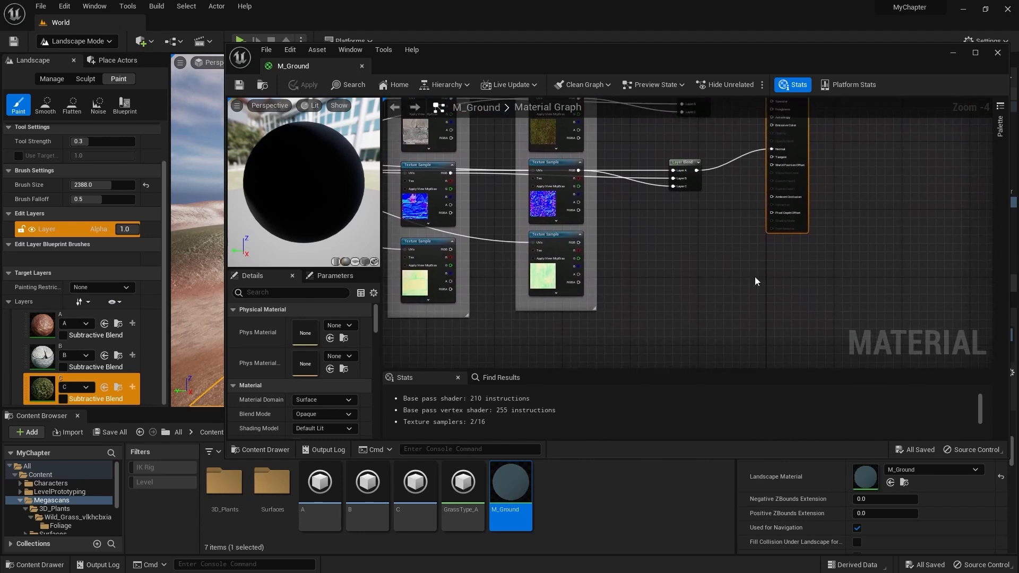
right_click(758, 266)
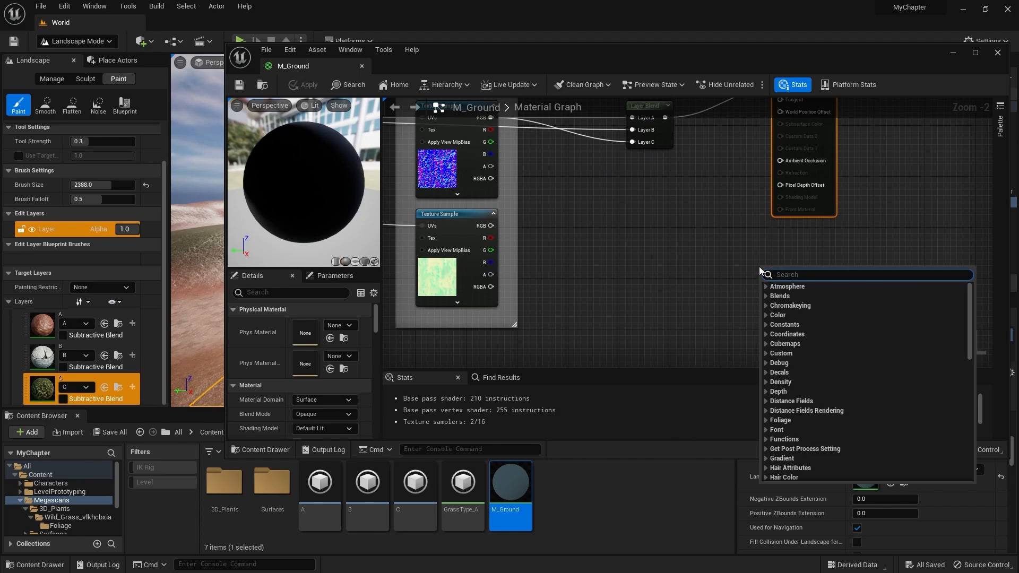
text(lands)
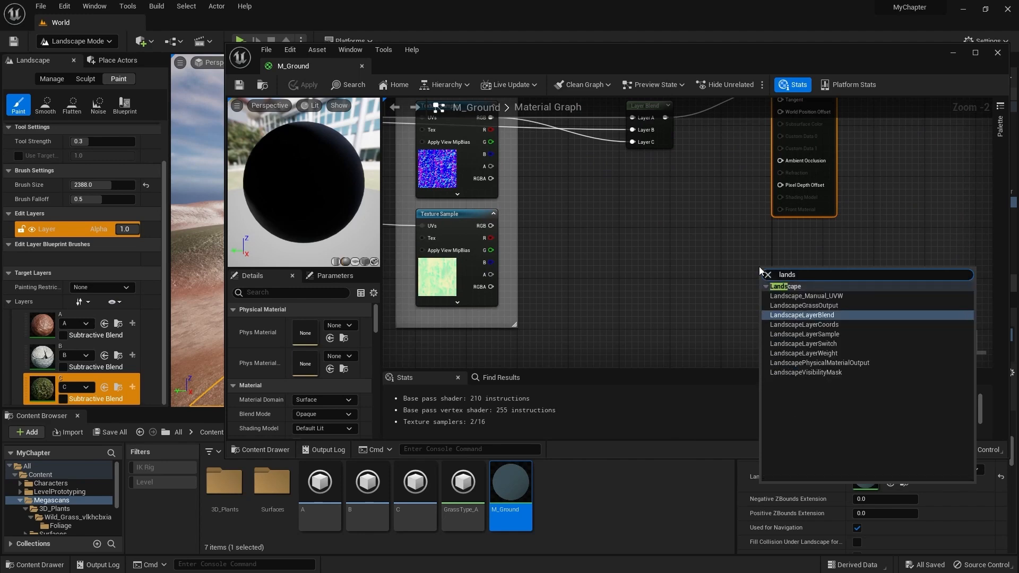
click(841, 306)
scroll(830, 303, down, 1)
scroll(759, 273, up, 4)
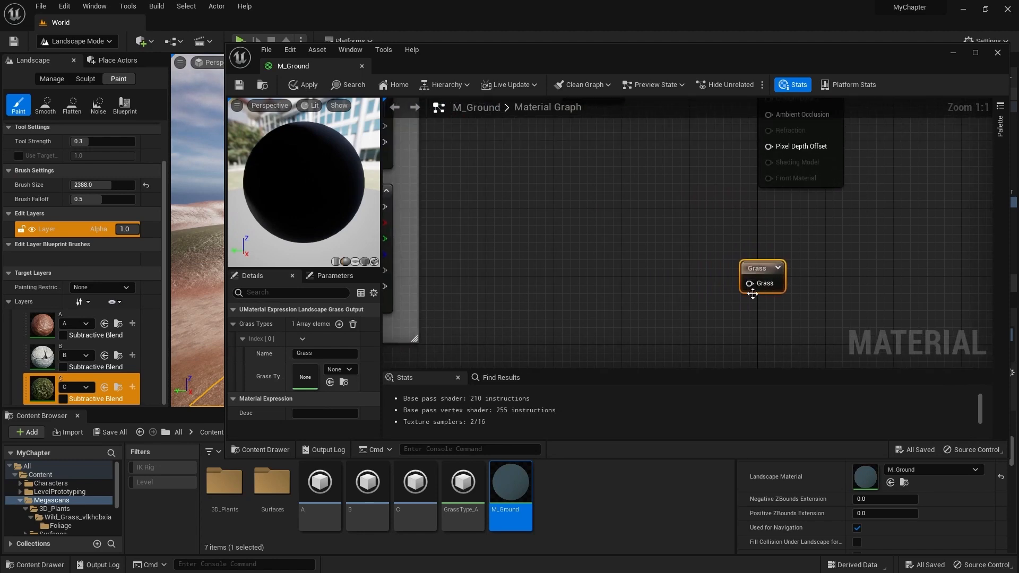
Maximize the material editor and set the Grass Type of the landscape grass output node to GrassType_A
key(Home)
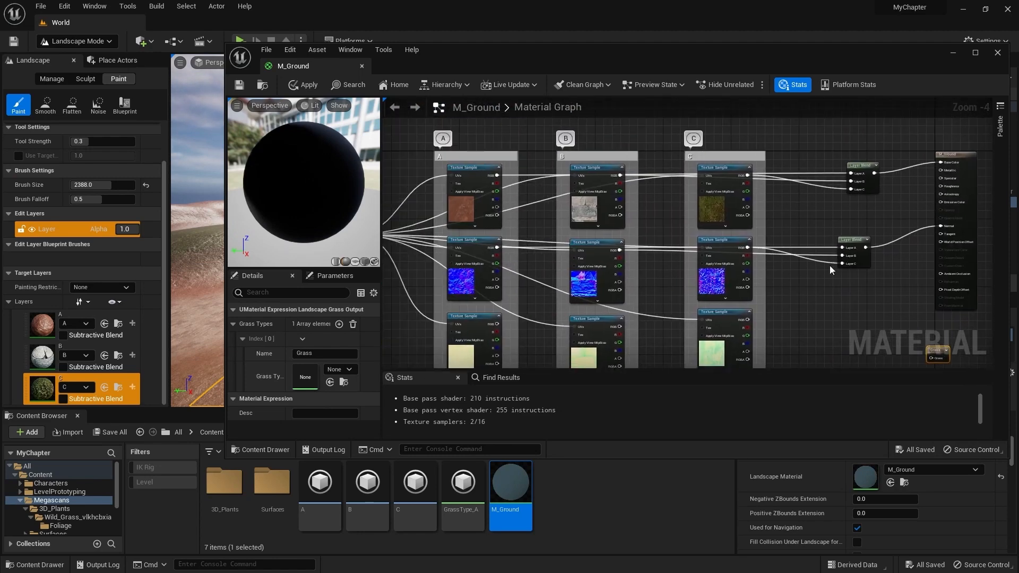
right_drag(667, 233, 439, 158)
scroll(712, 276, up, 5)
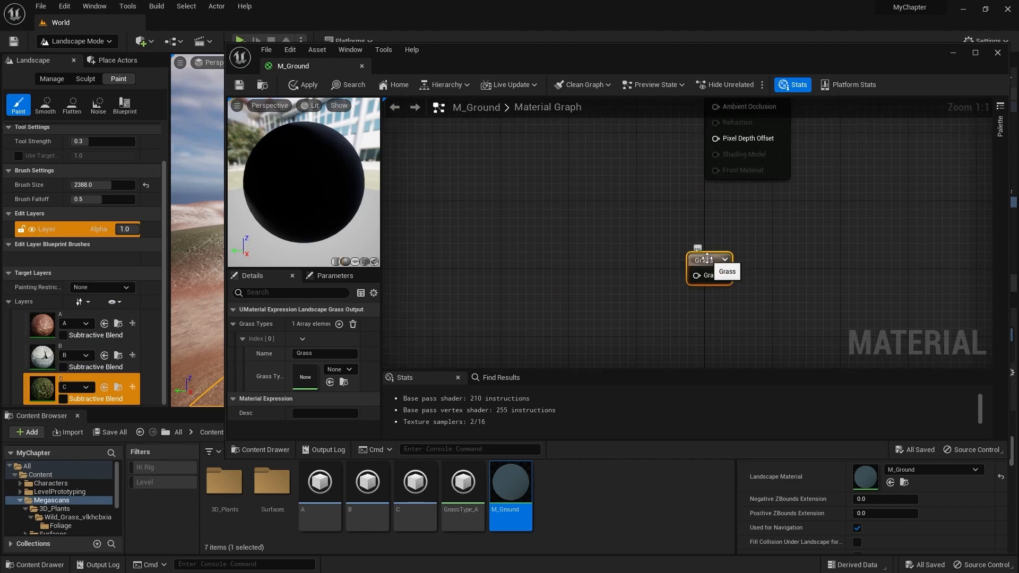
right_drag(609, 244, 619, 230)
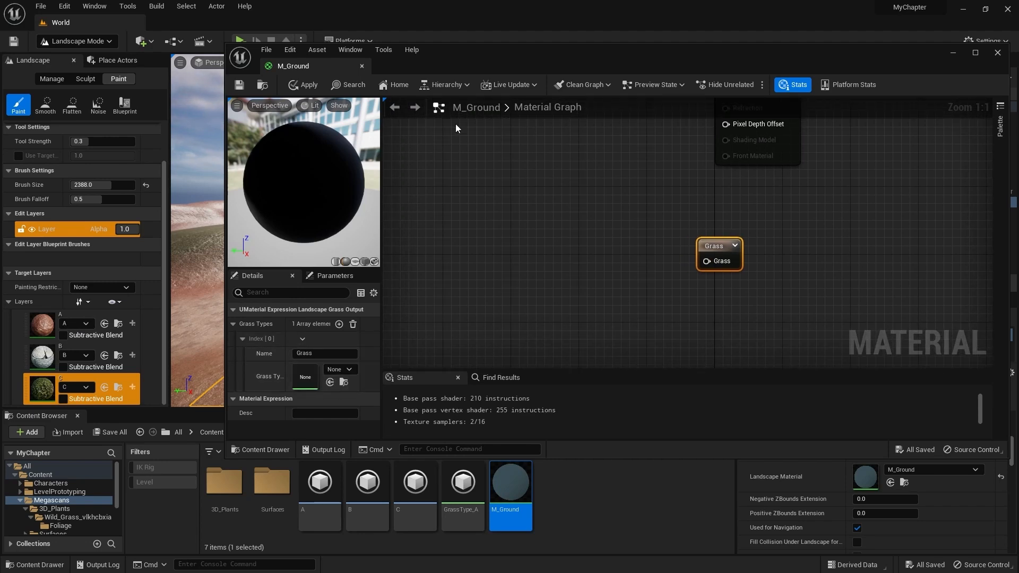
double_click(478, 60)
right_drag(390, 223, 474, 301)
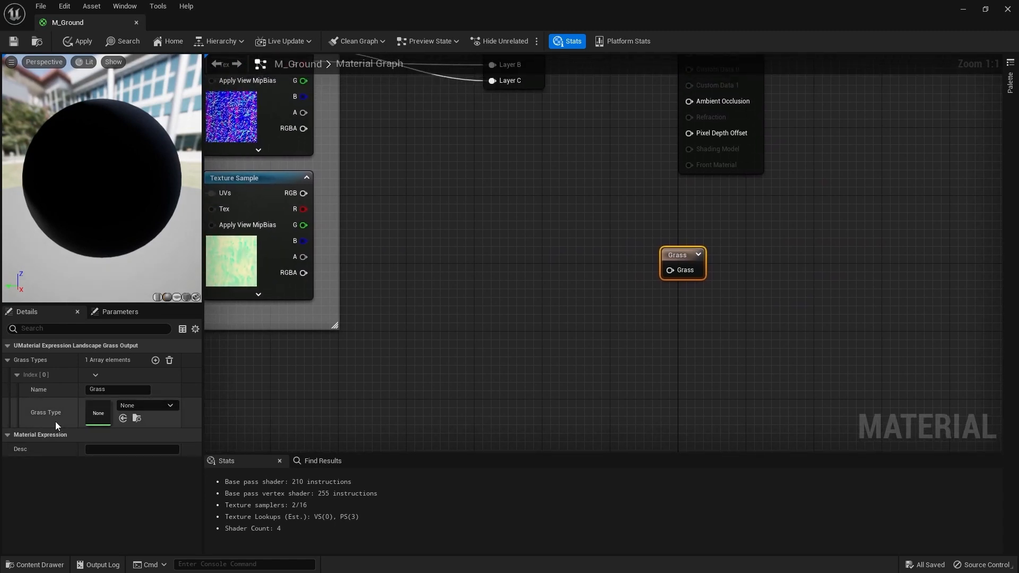
click(157, 405)
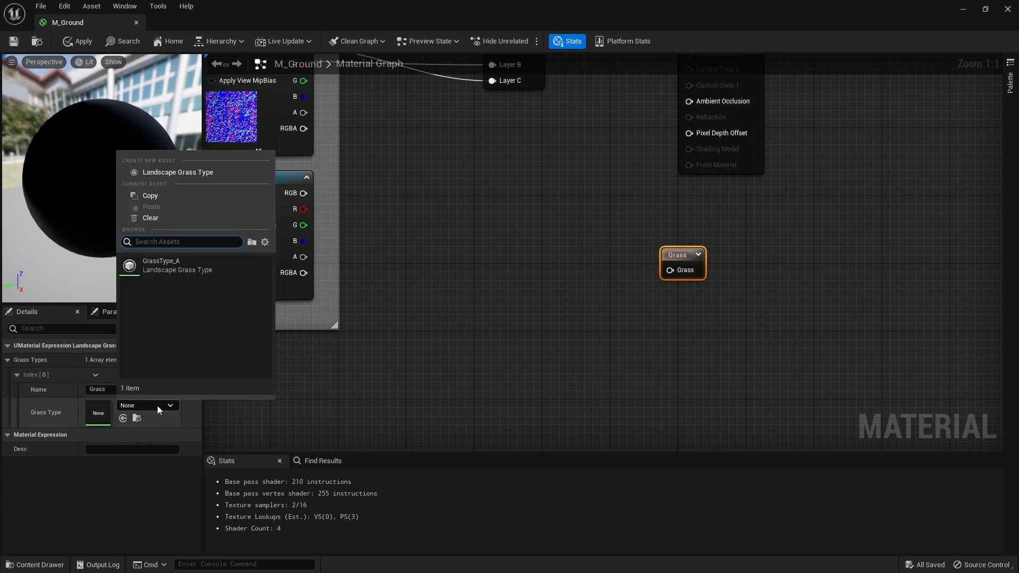
click(193, 268)
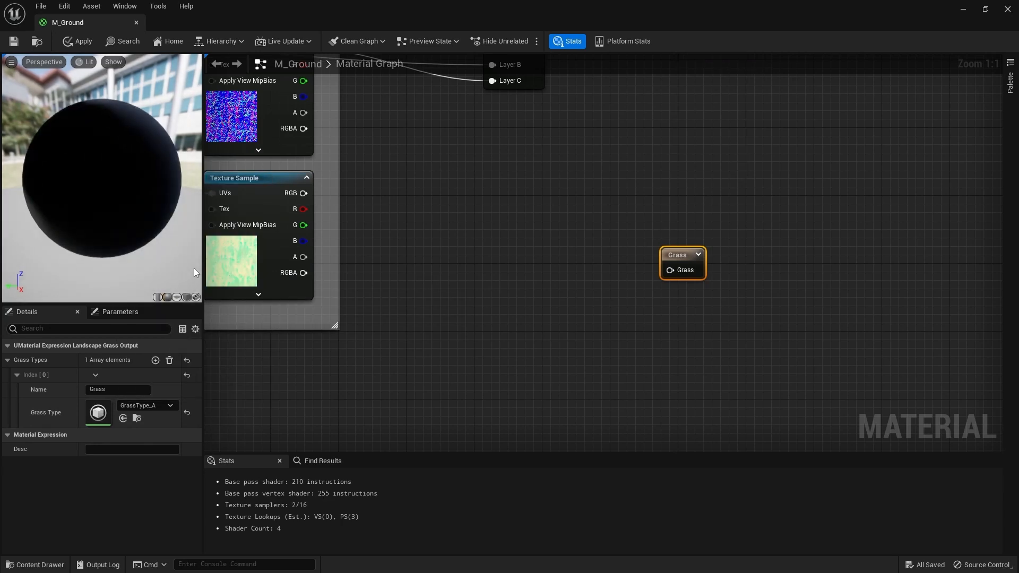
Save M_Ground, rename the grass output's grass type entry to Grass_A, and save the material again
click(19, 44)
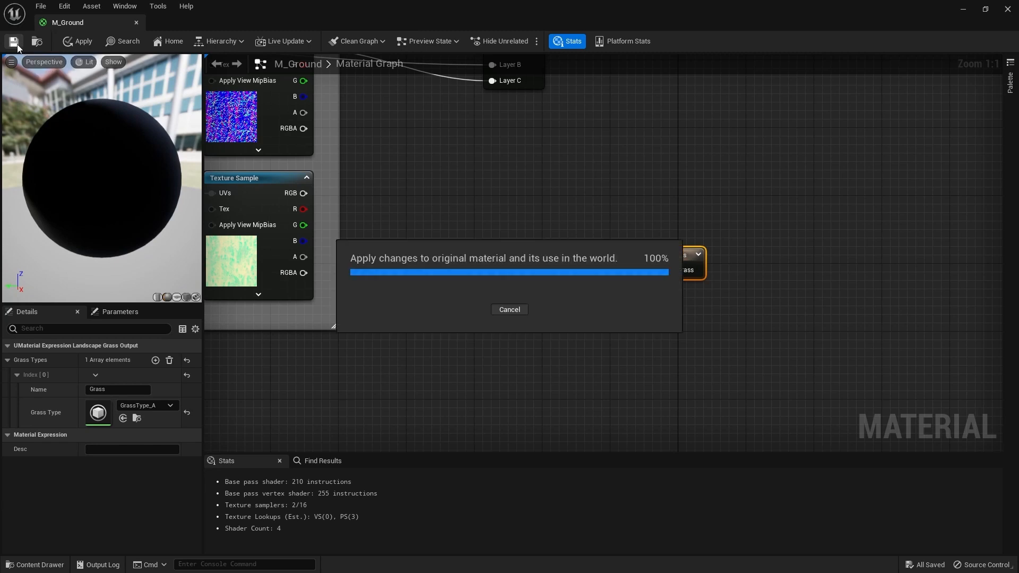
click(116, 391)
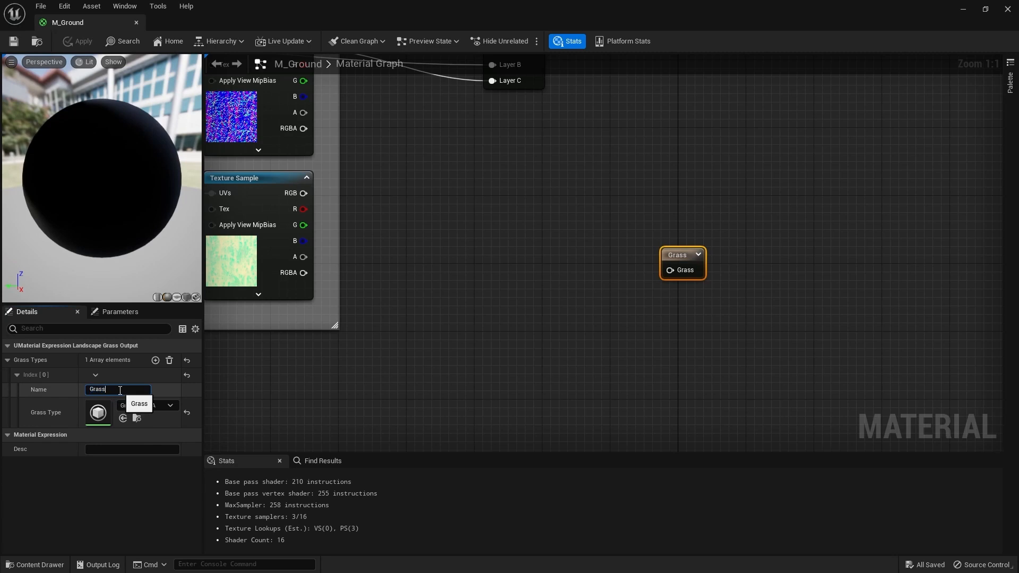
text(_A)
key(Return)
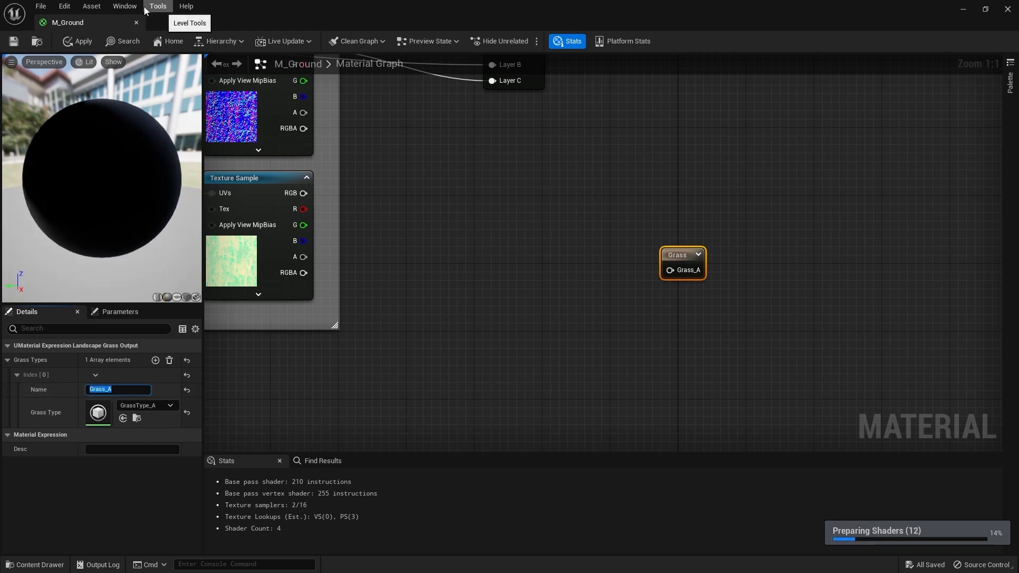
click(16, 42)
Examine the A, B and C texture groups and their layer blends to find the layer that needs grass
right_drag(524, 263, 571, 283)
scroll(571, 266, down, 2)
scroll(574, 260, up, 2)
right_drag(673, 299, 581, 282)
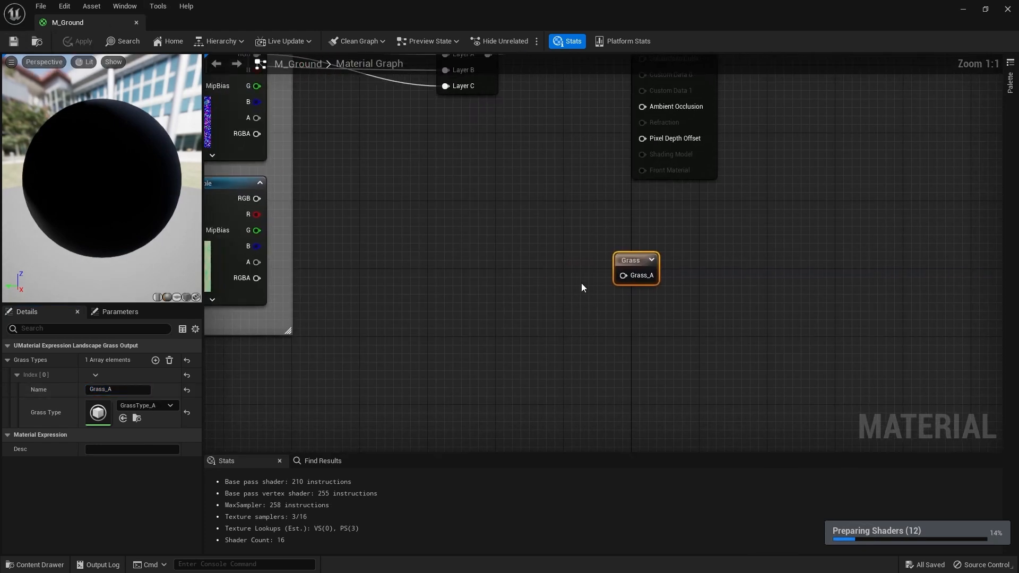
right_drag(460, 207, 709, 280)
scroll(654, 220, down, 3)
right_drag(654, 221, 770, 258)
right_drag(843, 293, 860, 301)
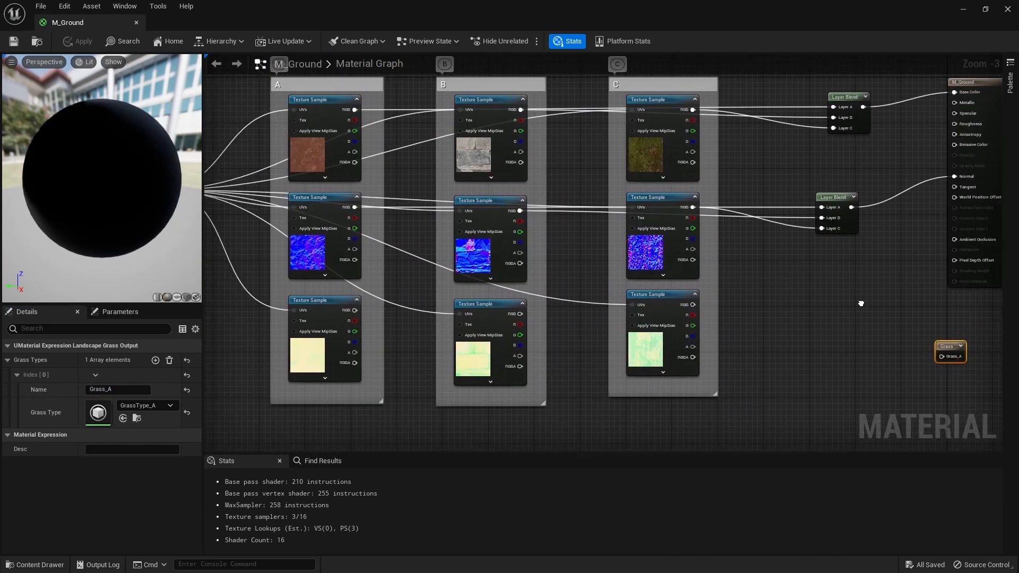
right_drag(797, 242, 720, 263)
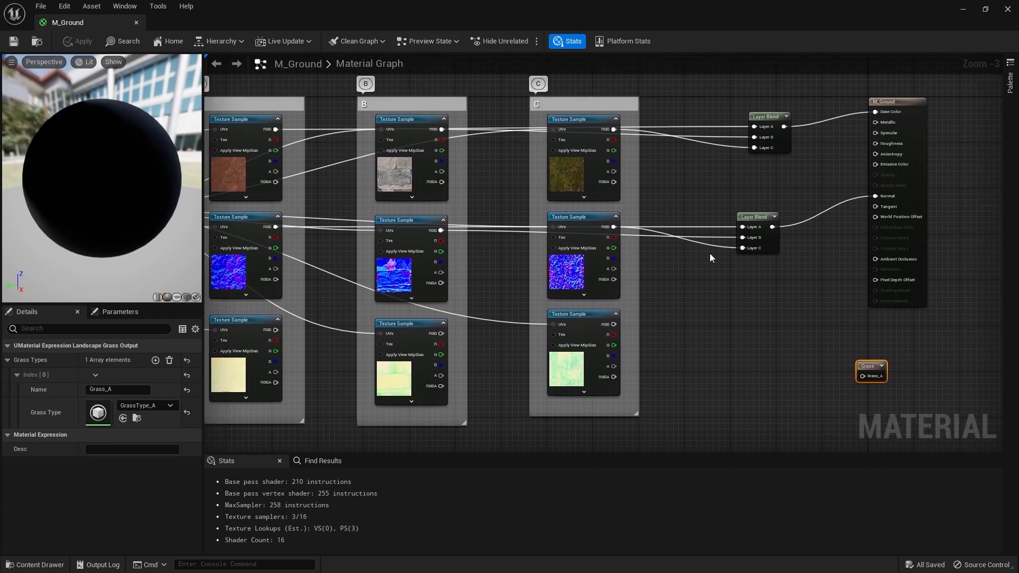
scroll(715, 291, up, 1)
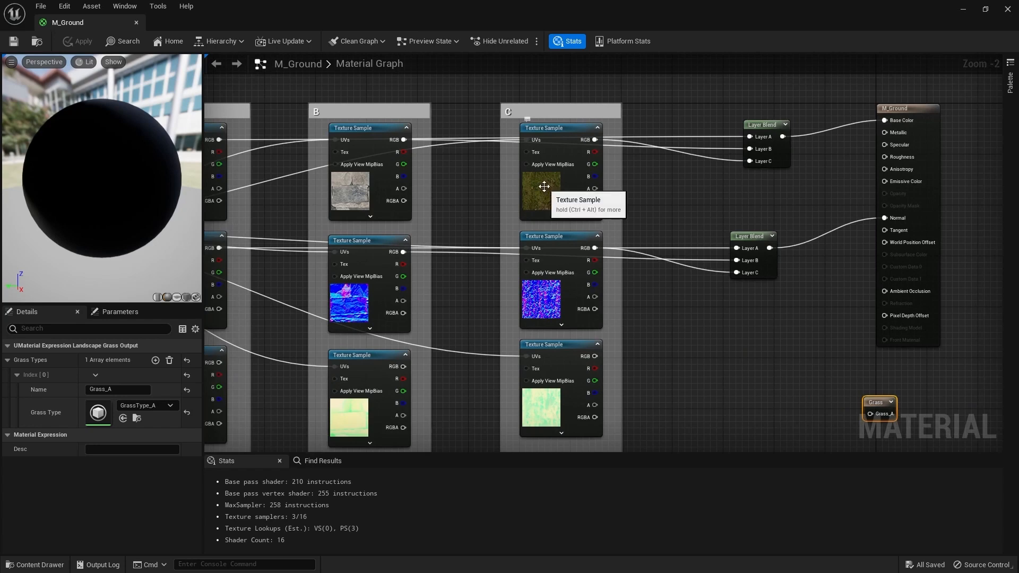
scroll(670, 307, down, 1)
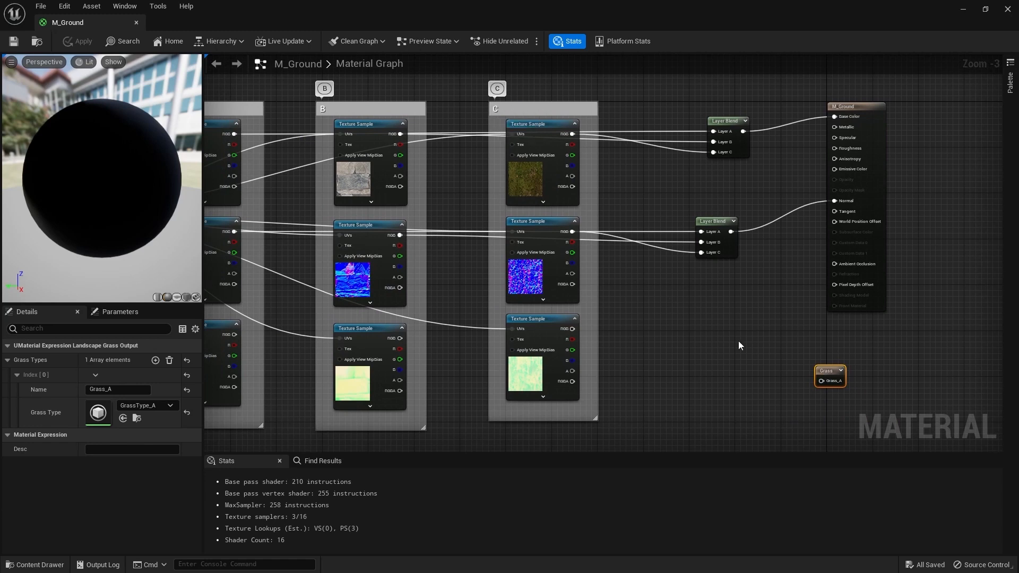
Add a LandscapeLayerSample node beside the landscape grass output node in the M_Ground graph
scroll(718, 316, up, 3)
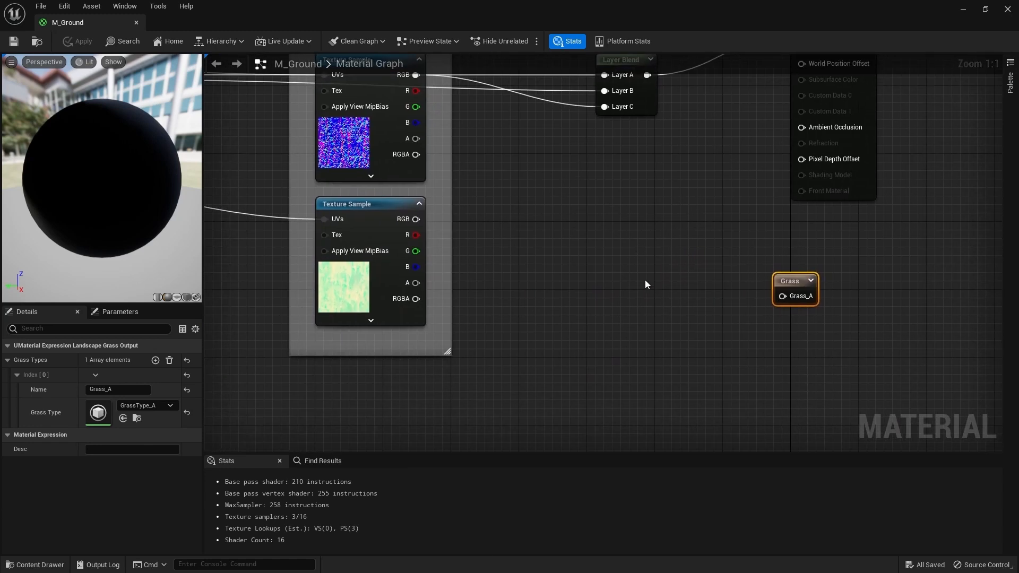
right_click(648, 282)
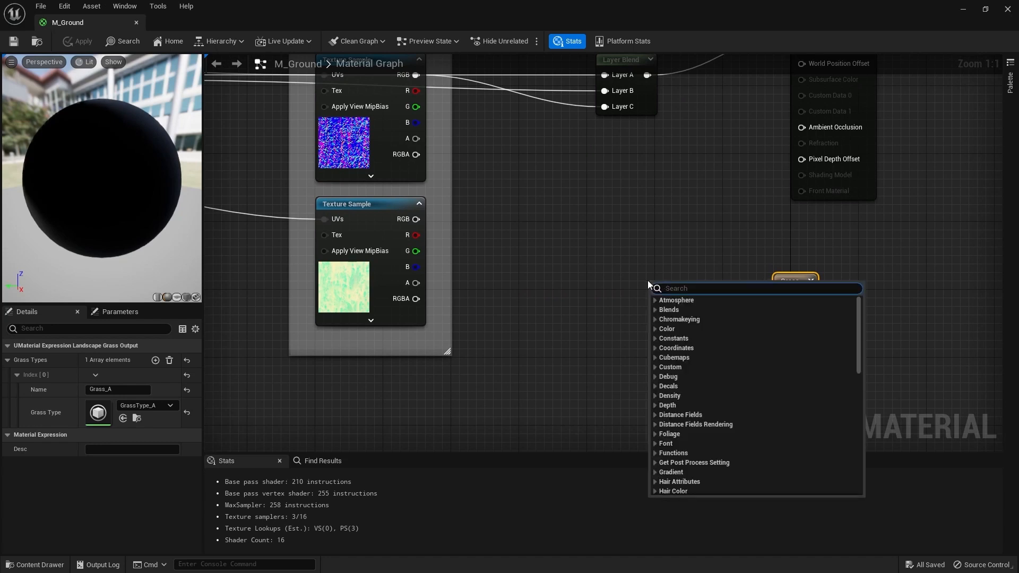
text(landsca)
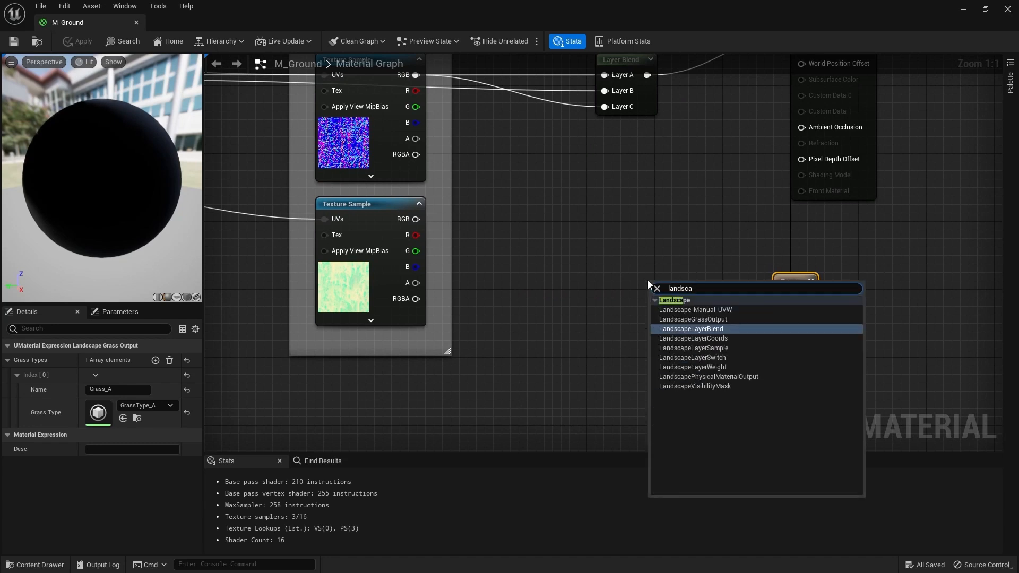
click(730, 348)
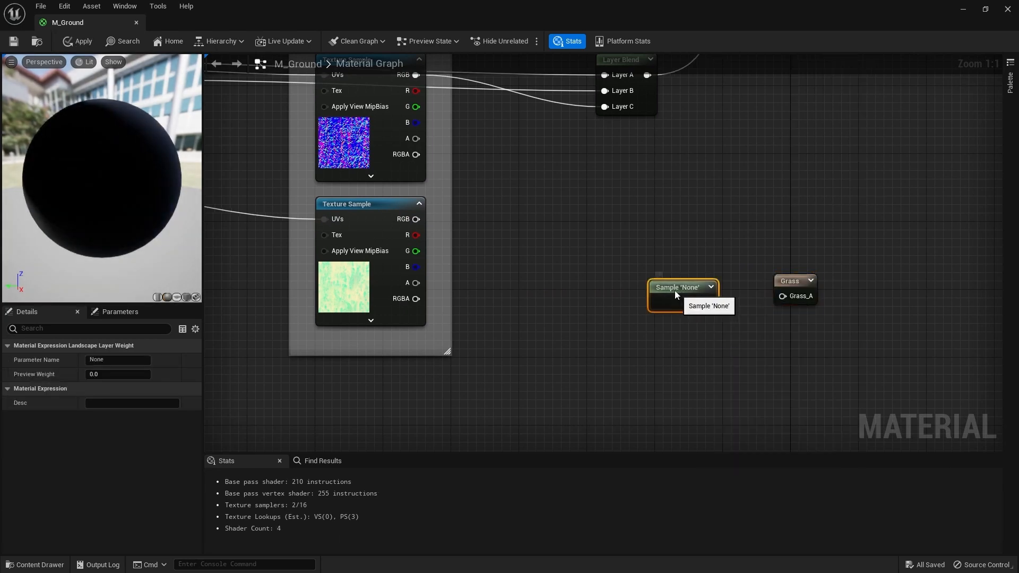
right_drag(639, 342, 663, 343)
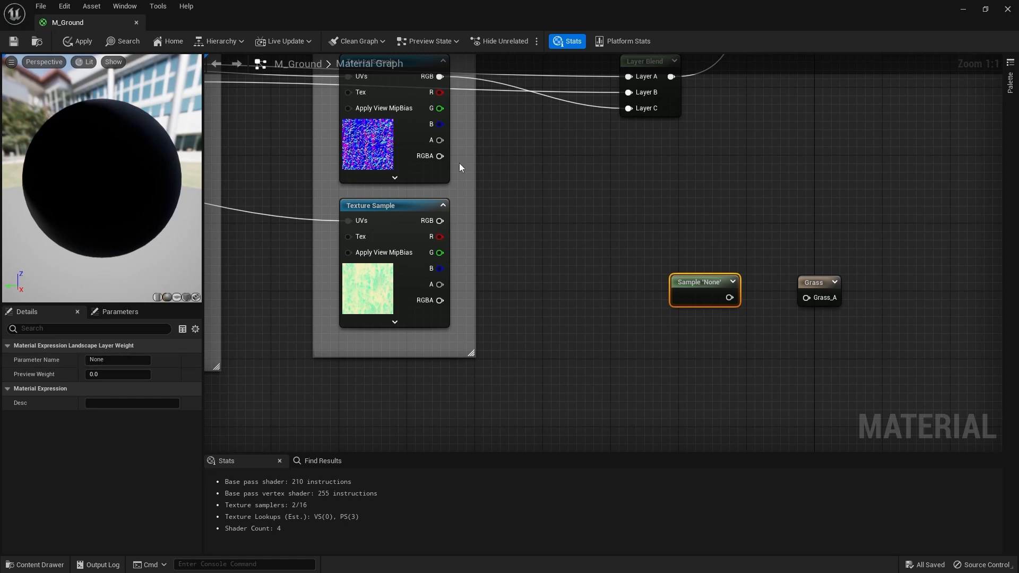
Check the layer groups and set the landscape layer sample's Parameter Name to C
scroll(769, 222, down, 4)
right_drag(650, 338, 659, 374)
right_drag(788, 279, 757, 266)
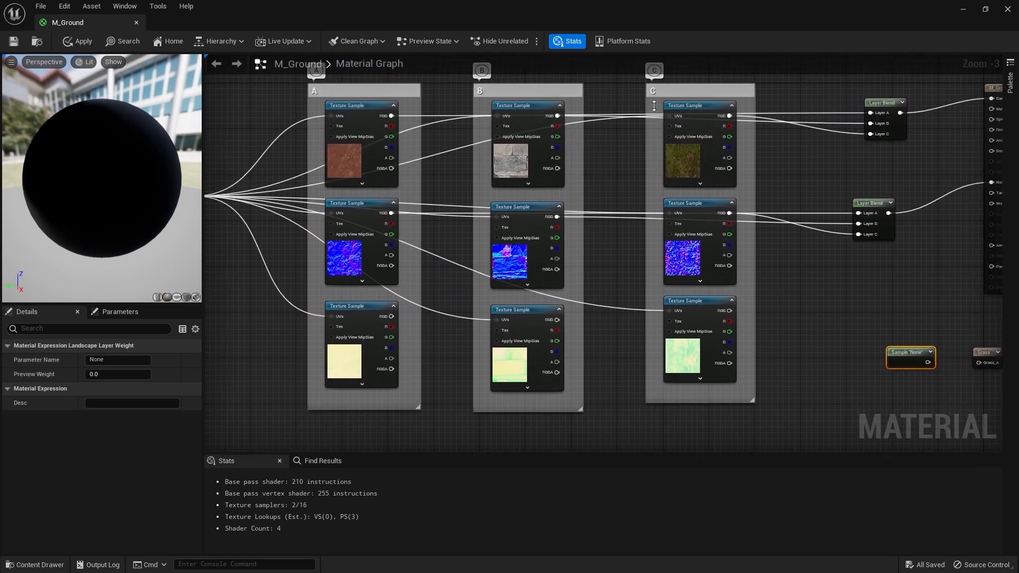
right_drag(806, 260, 696, 261)
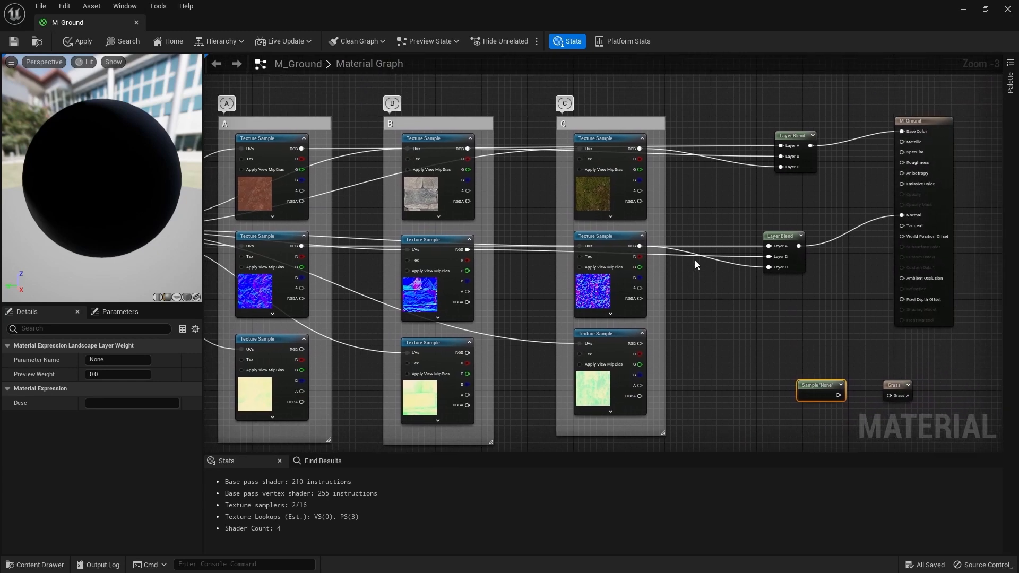
scroll(540, 283, up, 3)
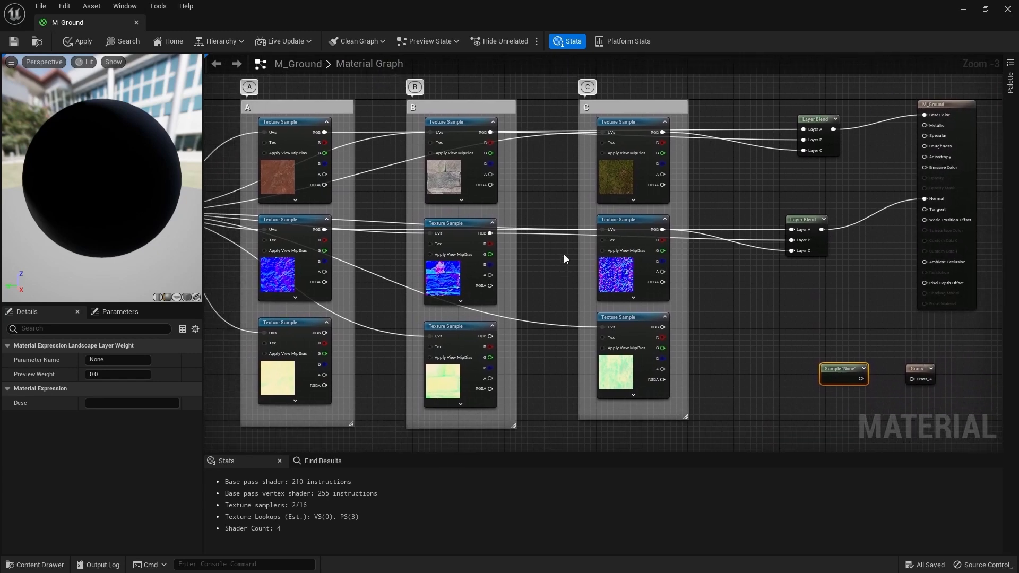
click(109, 359)
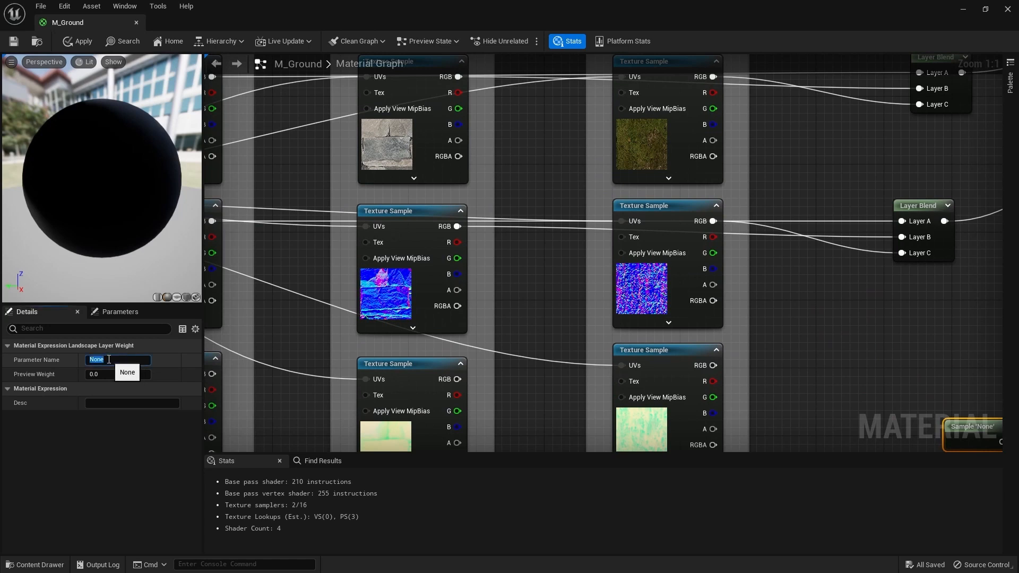
text(C)
key(Return)
Connect the layer C sample to the Grass_A input of the grass output node and save the material
right_drag(835, 299, 562, 241)
scroll(625, 260, down, 1)
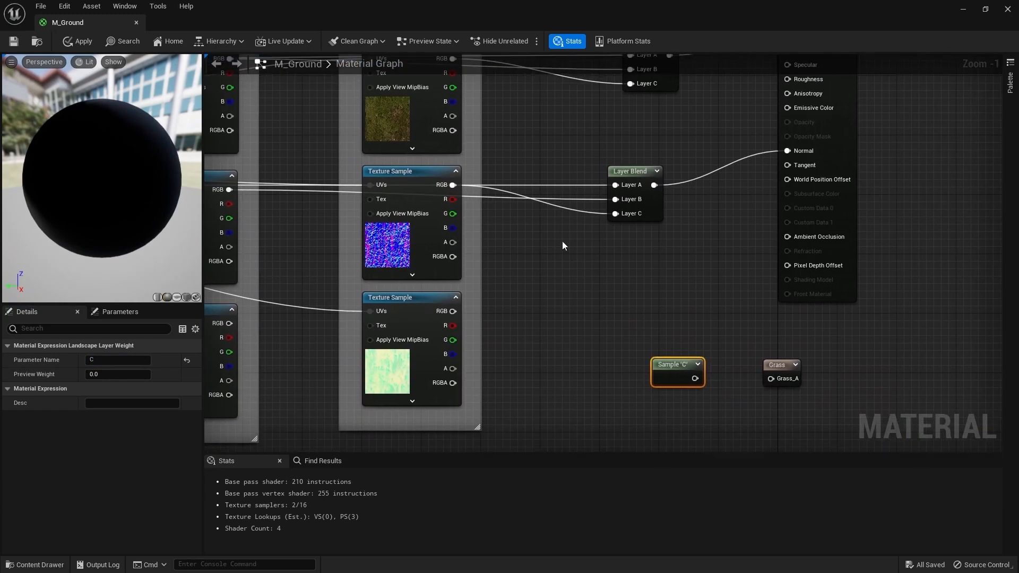
scroll(517, 230, up, 1)
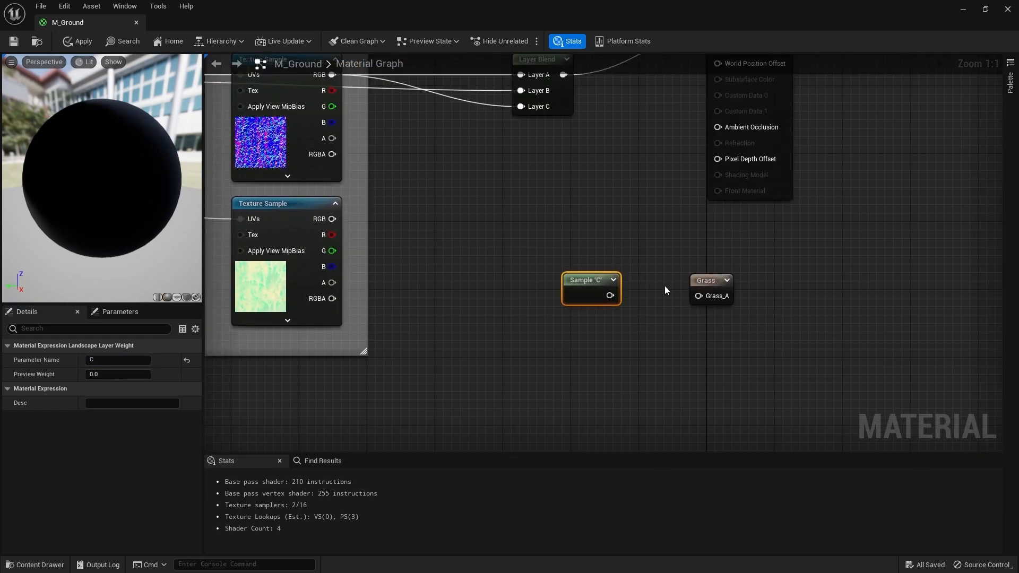
drag(613, 298, 698, 300)
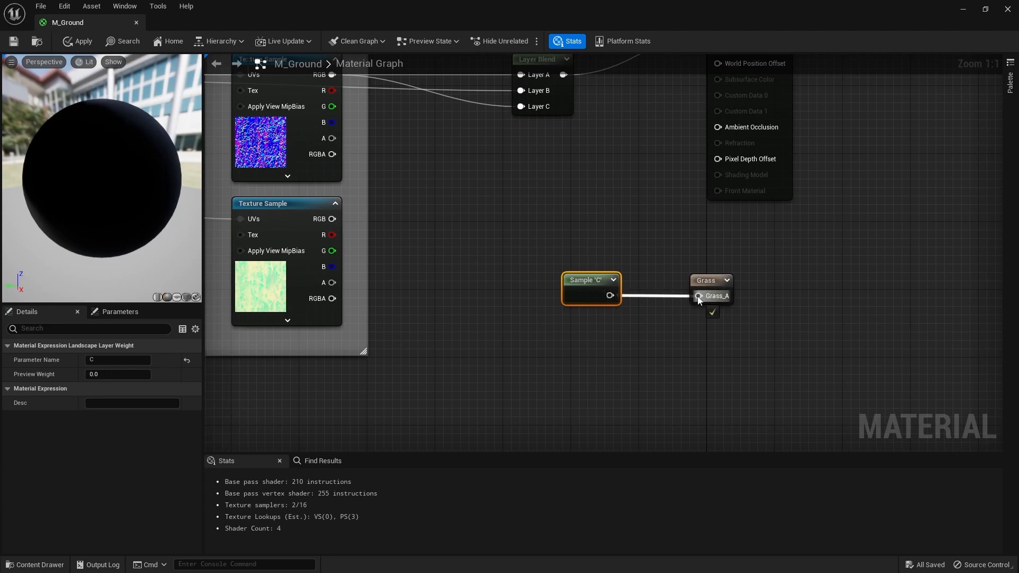
drag(698, 300, 699, 299)
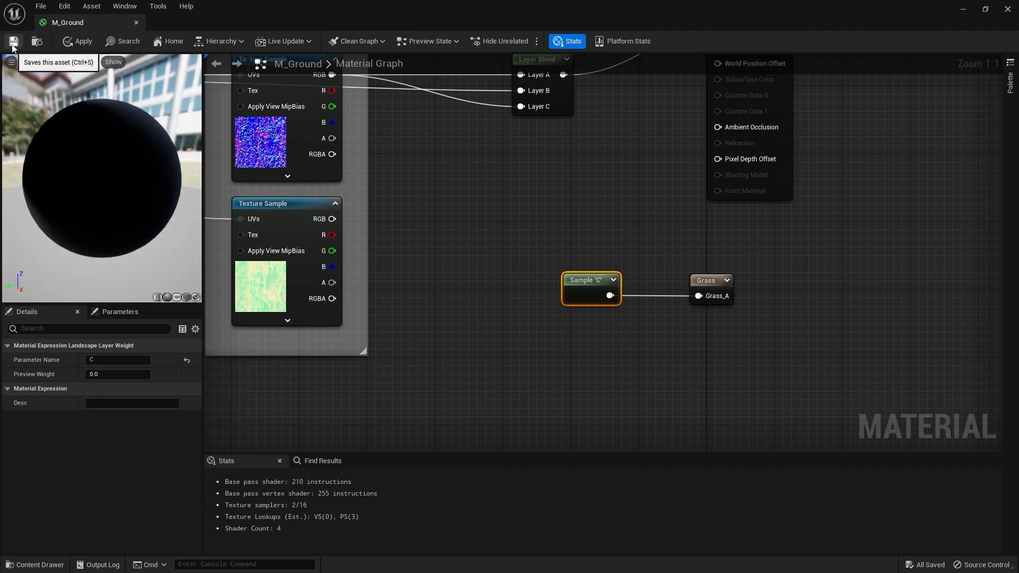
key(ctrl+s)
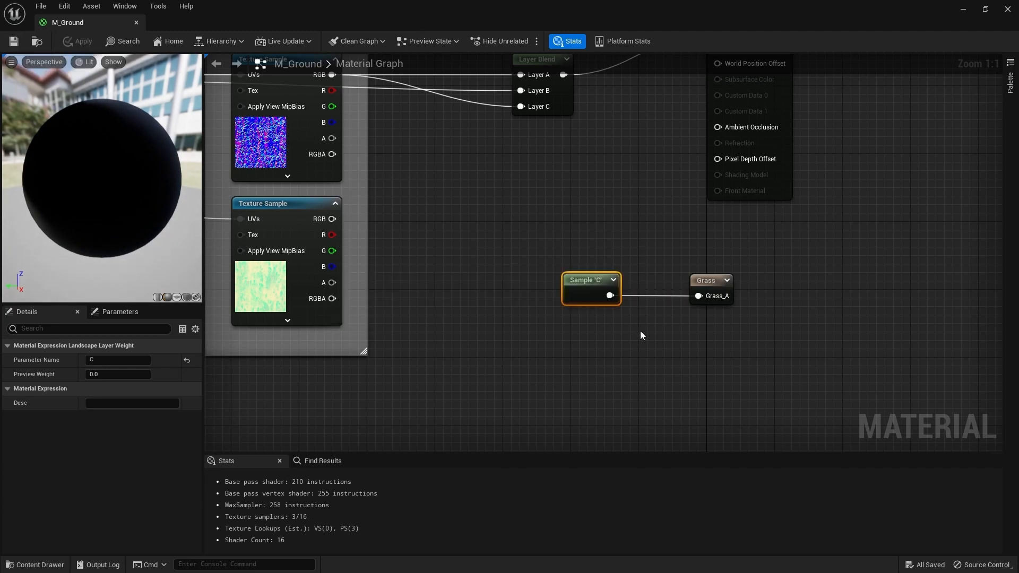
Minimize the material editor and examine the grass growing across the landscape in the World level
scroll(642, 331, down, 2)
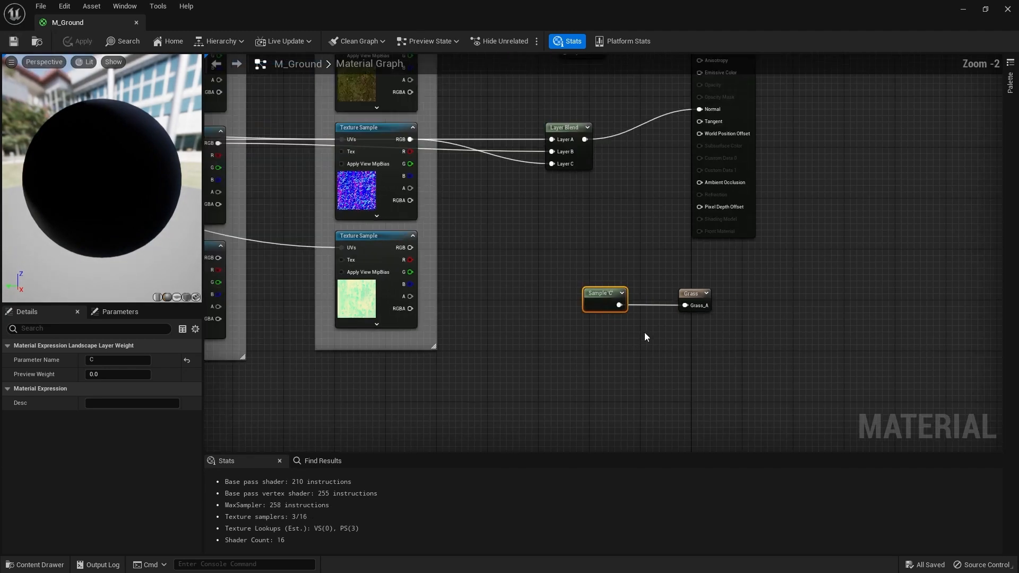
click(964, 10)
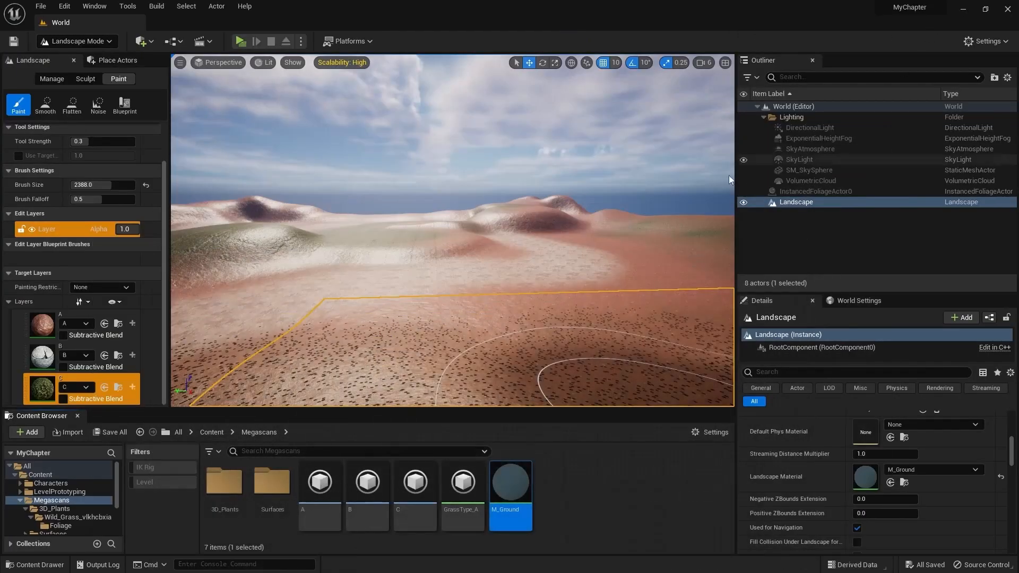
mouse_move(525, 219)
right_down()
mouse_move(457, 276)
mouse_move(393, 239)
mouse_move(350, 239)
mouse_move(510, 233)
mouse_move(573, 210)
mouse_move(562, 215)
mouse_move(595, 215)
mouse_move(597, 244)
mouse_move(584, 170)
mouse_move(576, 249)
mouse_move(570, 212)
mouse_move(574, 245)
mouse_move(581, 229)
mouse_move(510, 225)
mouse_move(514, 236)
right_up()
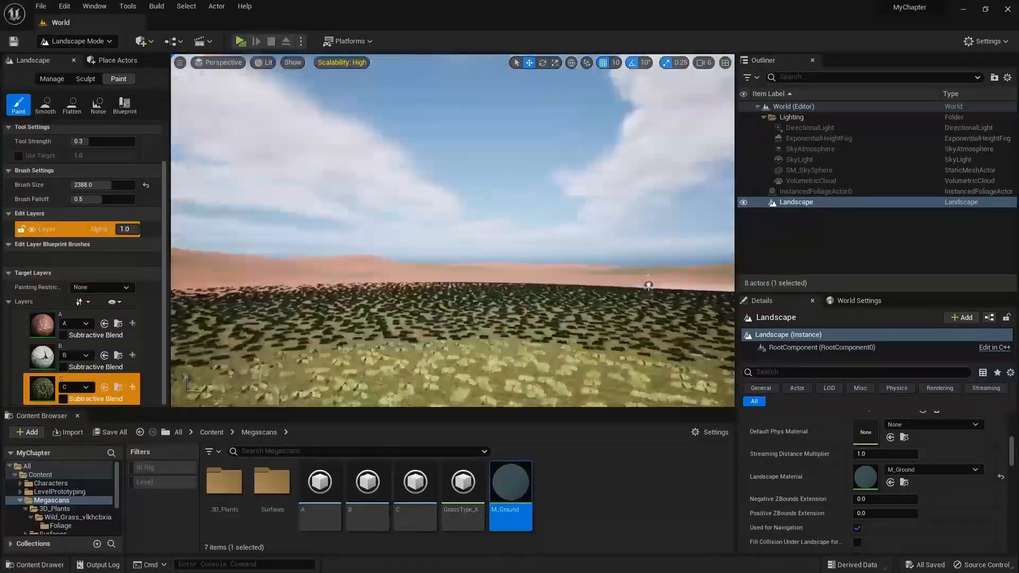
right_drag(478, 233, 584, 222)
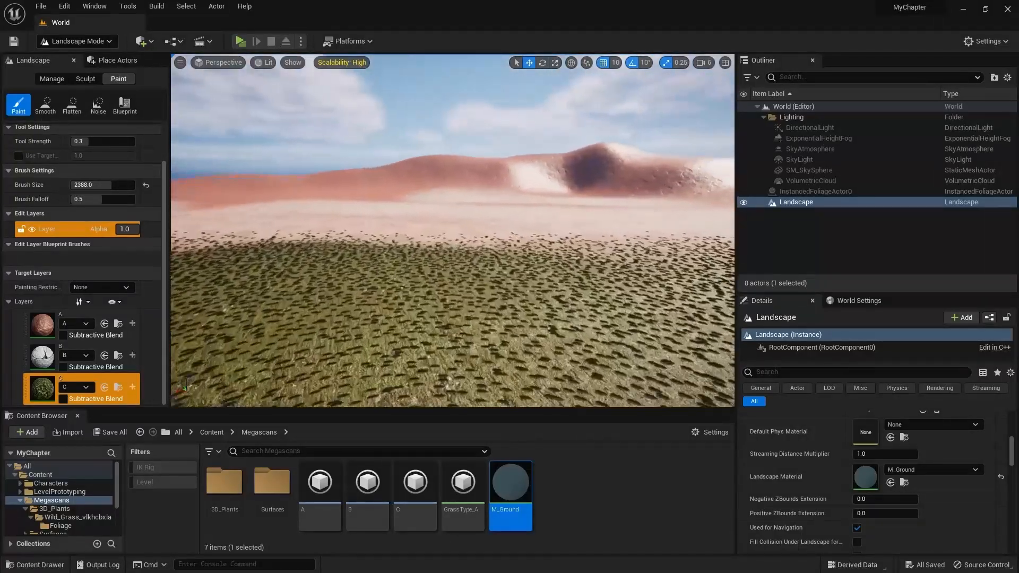
key(w)
right_drag(452, 230, 356, 308)
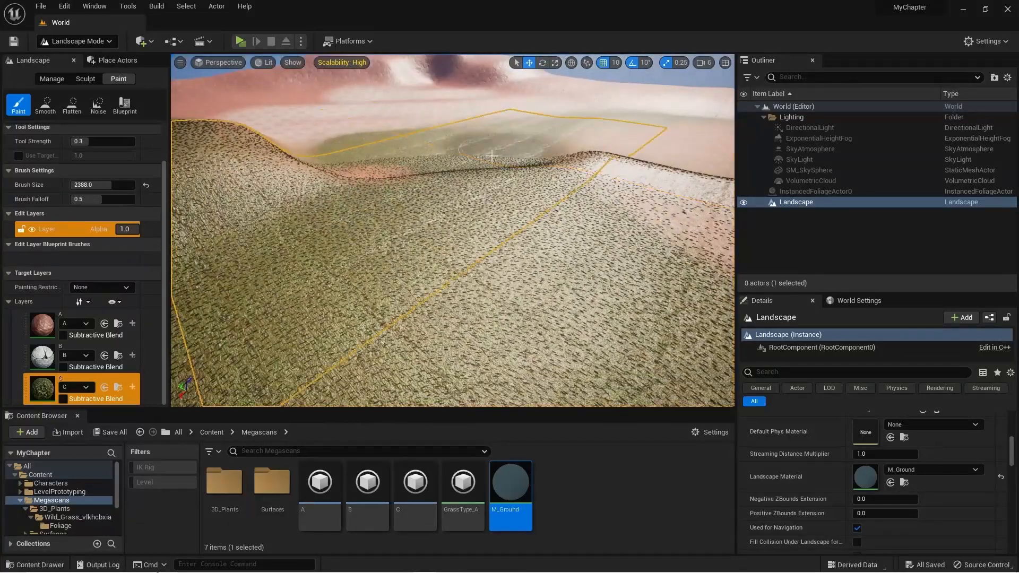
right_drag(452, 231, 475, 238)
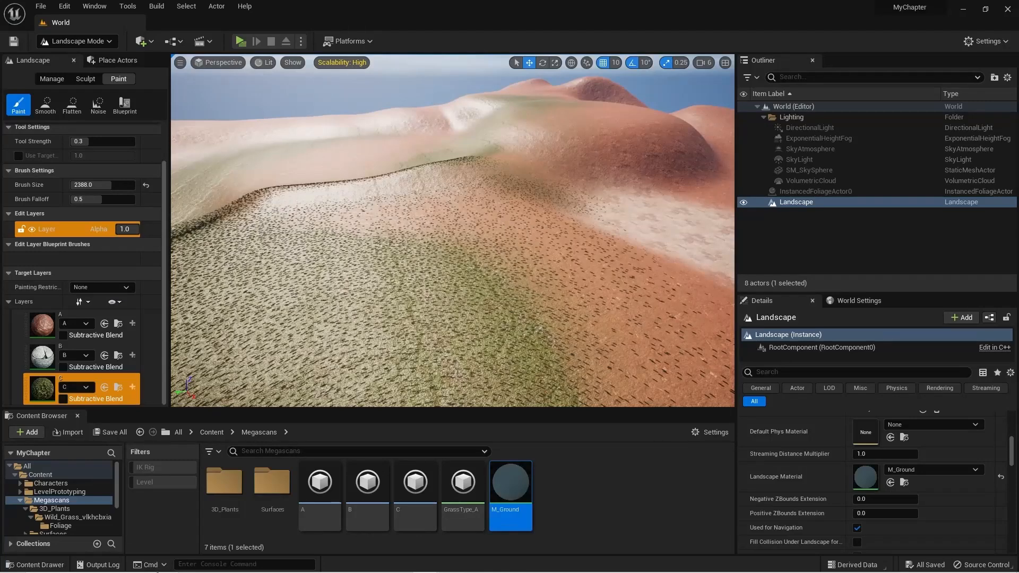
right_drag(475, 237, 626, 243)
Paint some of layer C over the pale stone area of the landscape and view the surrounding terrain
drag(578, 275, 520, 243)
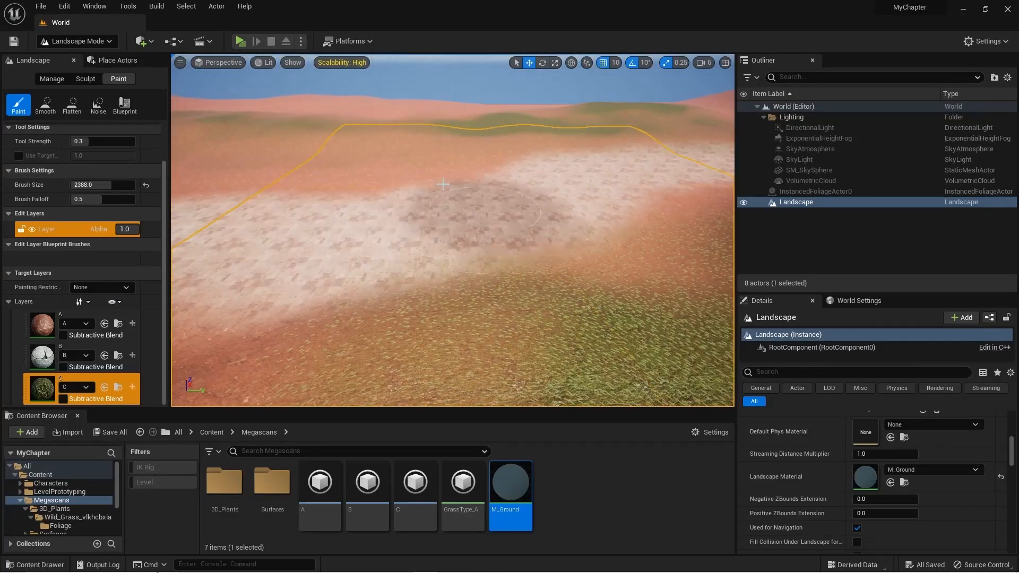
right_drag(489, 225, 417, 225)
mouse_move(542, 148)
right_down()
mouse_move(371, 199)
mouse_move(319, 170)
mouse_move(461, 147)
right_up()
mouse_move(470, 216)
right_down()
mouse_move(525, 225)
mouse_move(305, 212)
right_up()
mouse_move(658, 221)
right_down()
mouse_move(594, 244)
mouse_move(510, 197)
mouse_move(451, 265)
mouse_move(381, 288)
right_up()
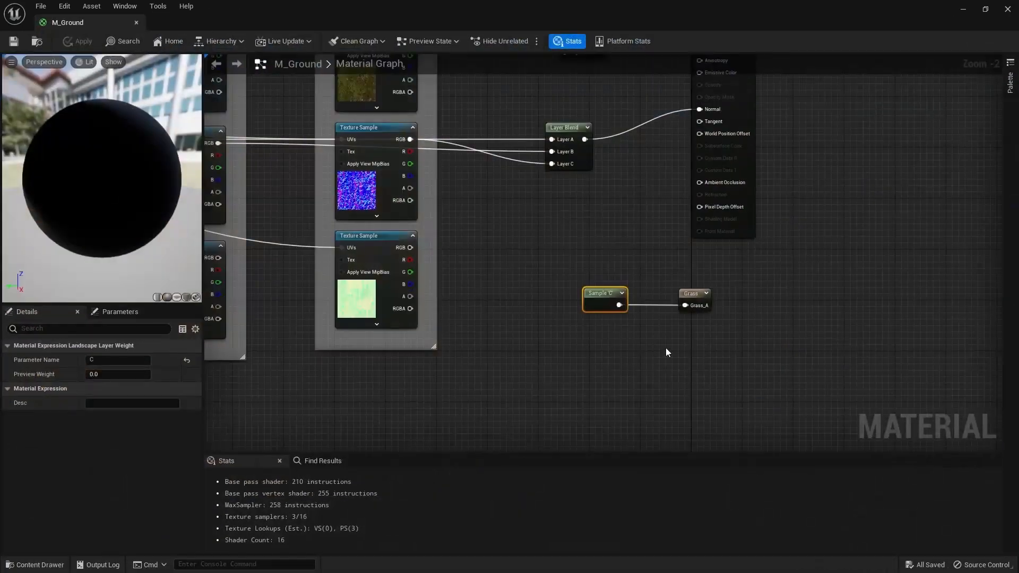
Review how the layer C sample feeds the grass output in M_Ground, and close the material editor
mouse_move(651, 352)
right_down()
mouse_move(603, 363)
mouse_move(631, 354)
right_up()
scroll(632, 334, up, 2)
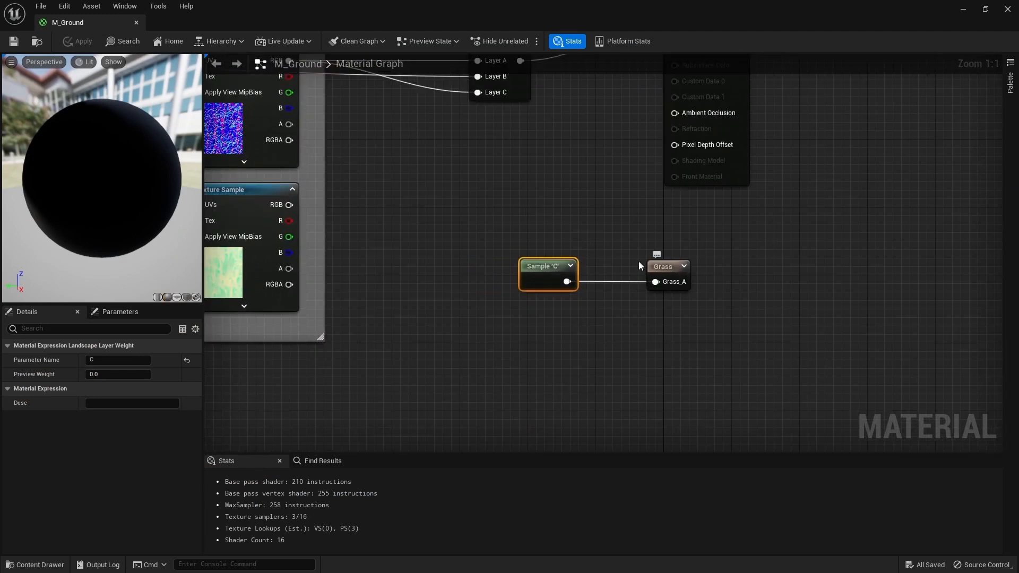
right_drag(510, 254, 609, 278)
scroll(609, 274, down, 3)
right_drag(561, 223, 644, 295)
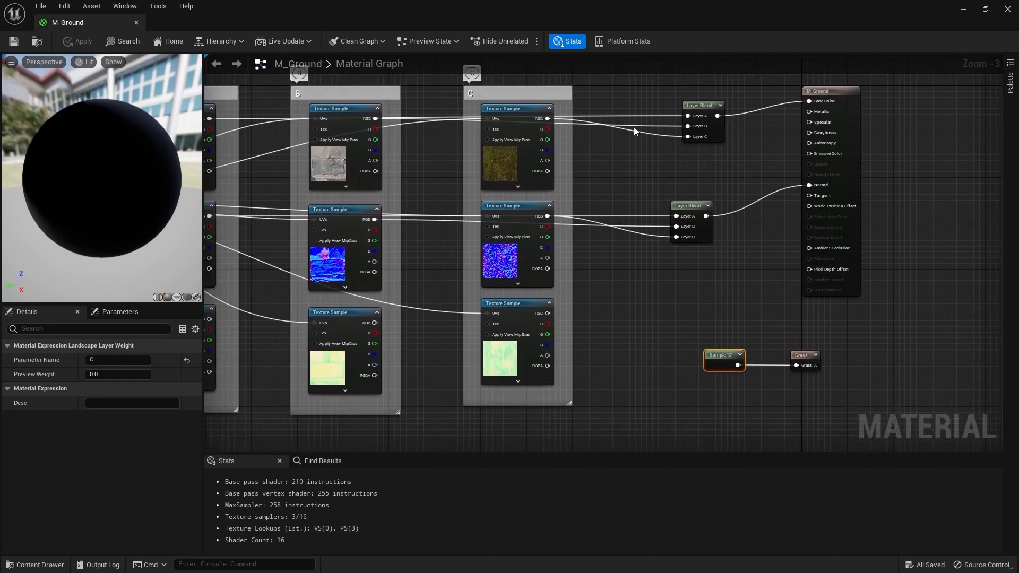
right_drag(686, 322, 576, 267)
scroll(719, 358, up, 3)
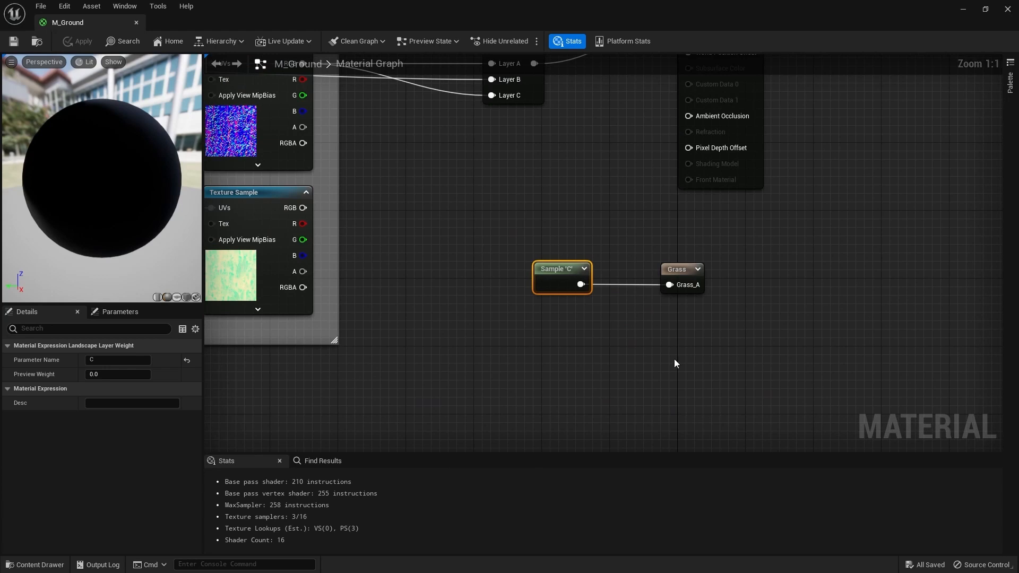
right_drag(518, 314, 569, 322)
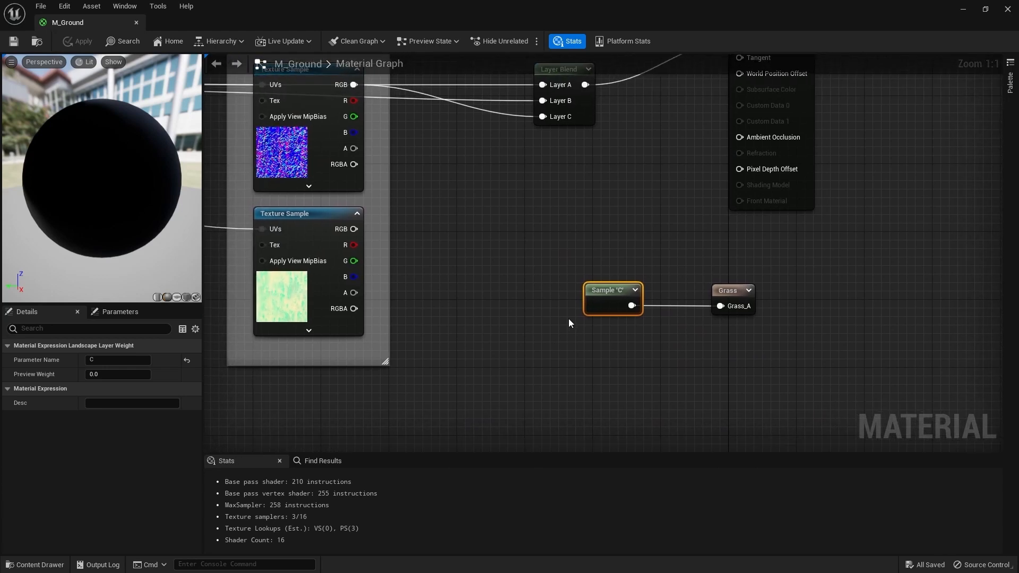
click(1007, 9)
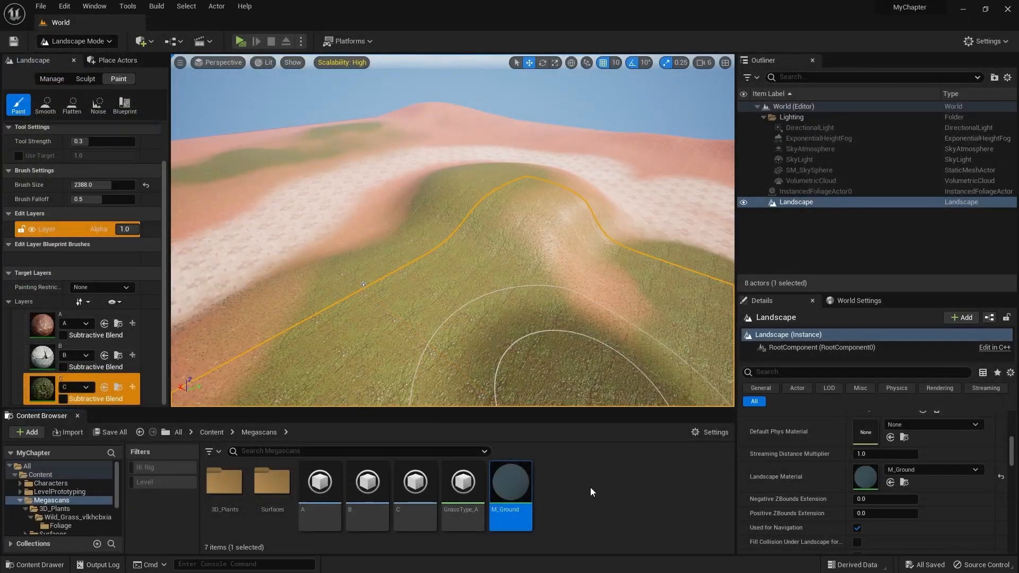
Set the Grass Density of the wild grass variety in GrassType_A to 100 and save the asset
key(w)
mouse_move(552, 319)
right_down()
mouse_move(552, 372)
mouse_move(605, 345)
right_up()
right_drag(519, 237, 482, 226)
key(w)
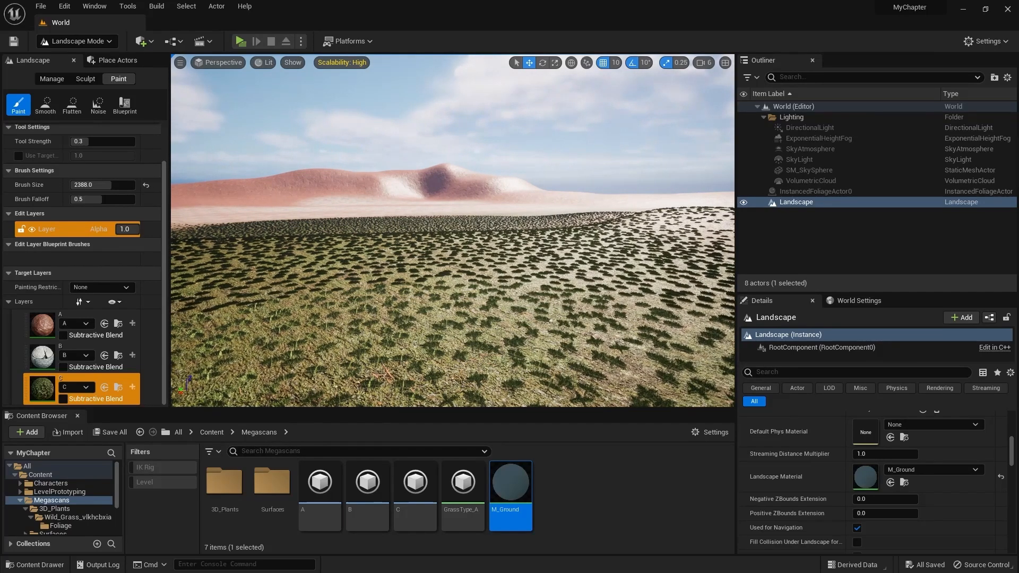
right_drag(453, 230, 689, 226)
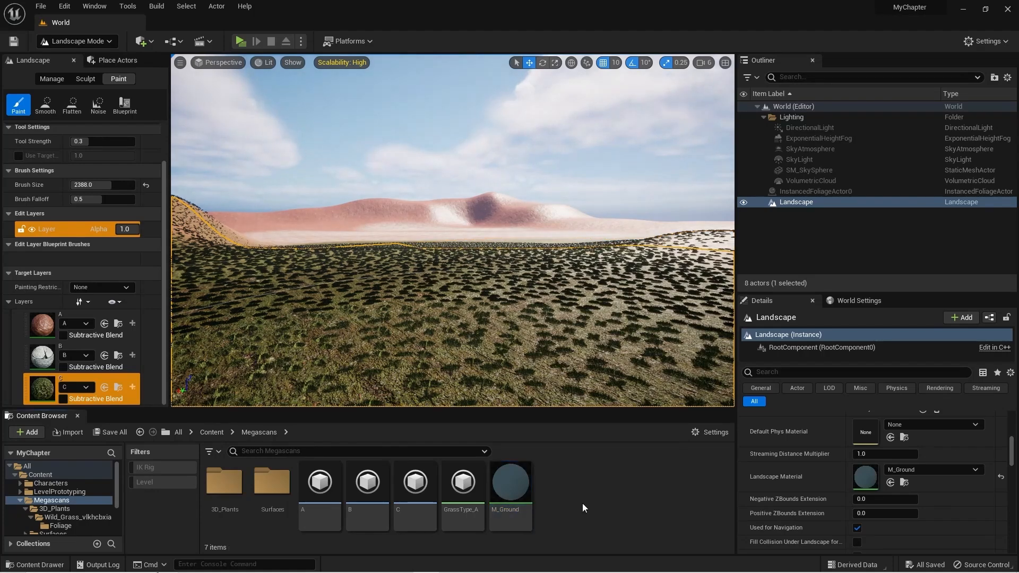
double_click(462, 484)
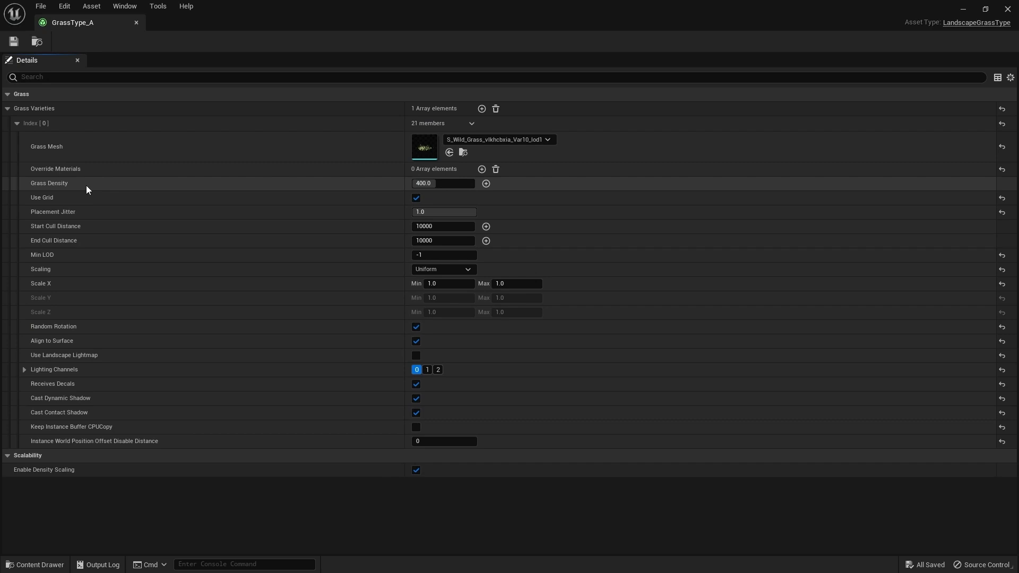
click(440, 181)
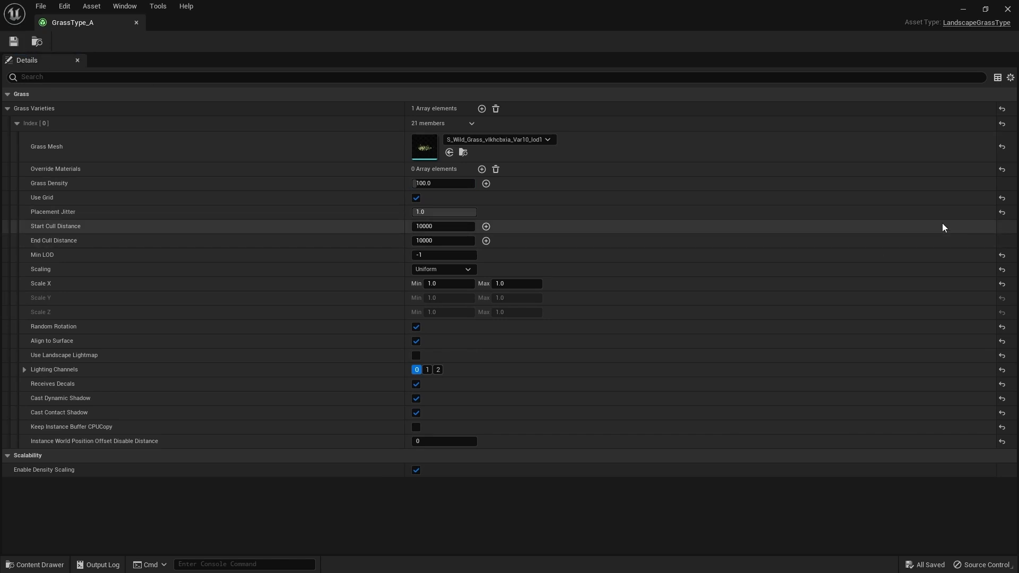
Minimize the grass type editor and examine the grass spacing across the landscape in the World level
click(963, 10)
right_drag(453, 223, 351, 149)
right_drag(350, 202, 692, 197)
right_drag(453, 230, 613, 227)
right_drag(684, 273, 667, 272)
Add a second grass variety to GrassType_A and expand its settings
double_click(463, 486)
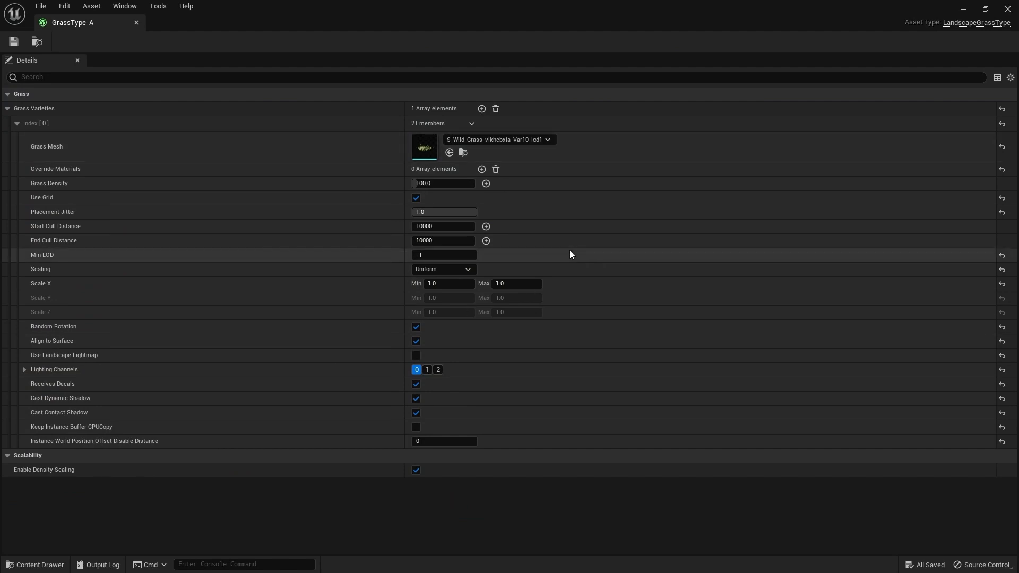
click(482, 108)
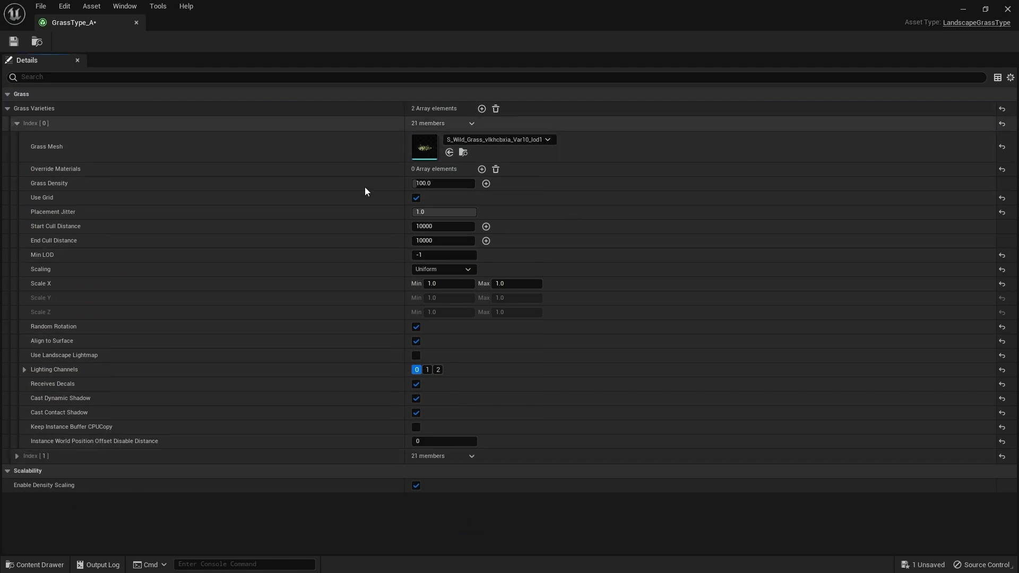
click(22, 456)
scroll(422, 434, down, 2)
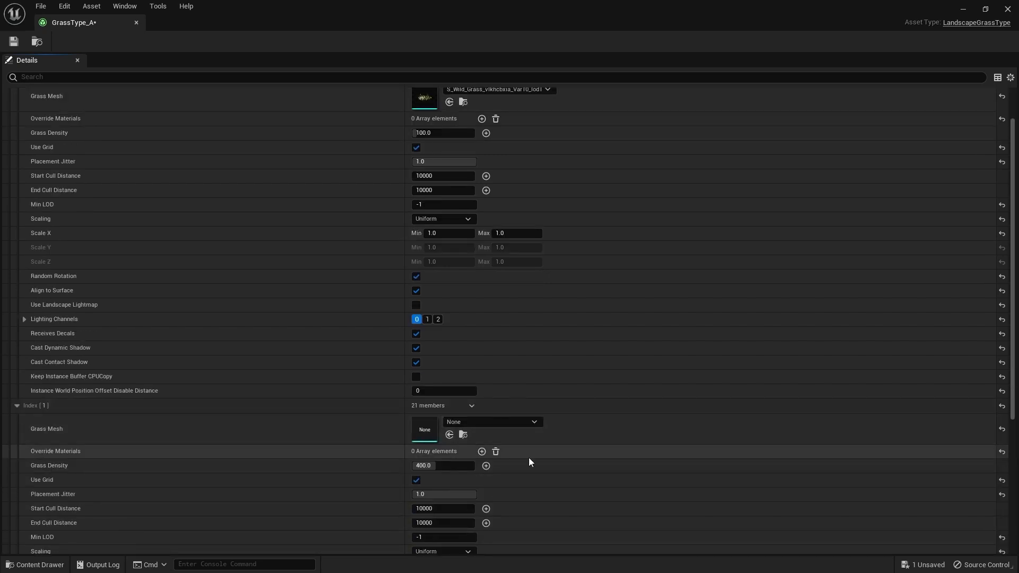
scroll(529, 458, down, 2)
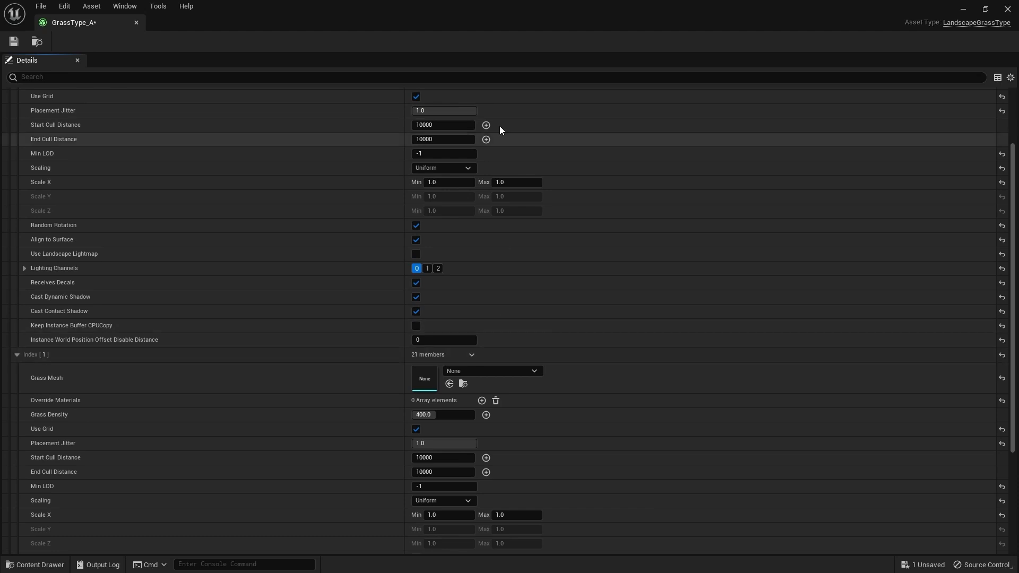
Assign S_Wild_Grass_vlkhcbxia_Var7_lod1 from the Wild_Grass_vlkhcbxia folder as the Grass Mesh of the second variety
drag(437, 18, 836, 59)
double_click(232, 508)
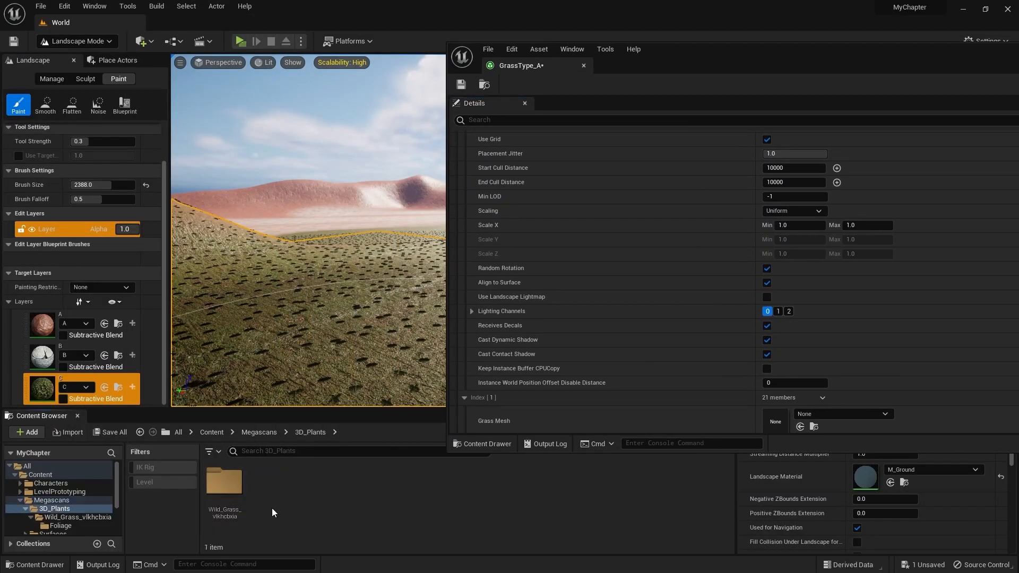
double_click(238, 503)
scroll(424, 518, down, 1)
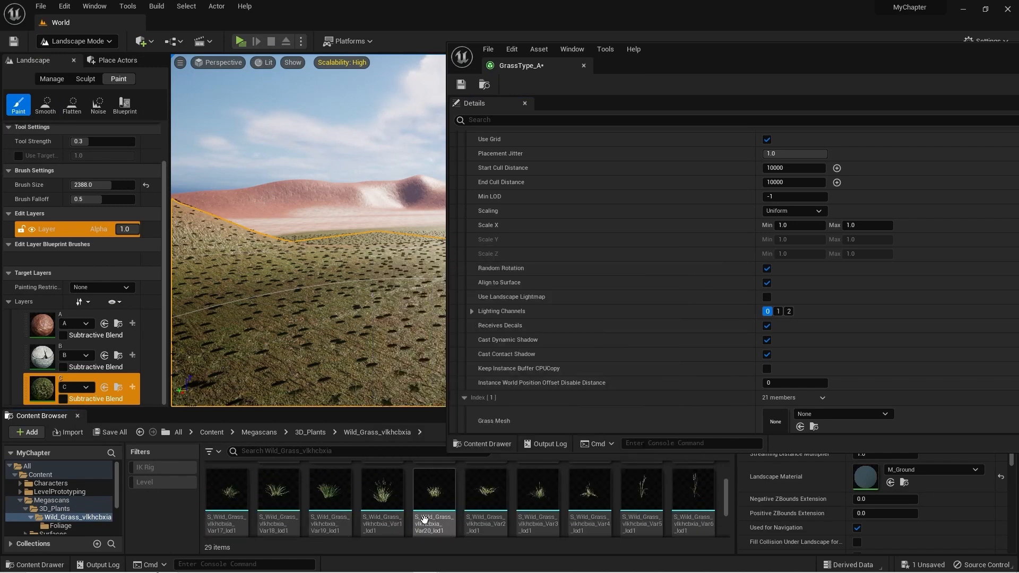
scroll(424, 519, down, 2)
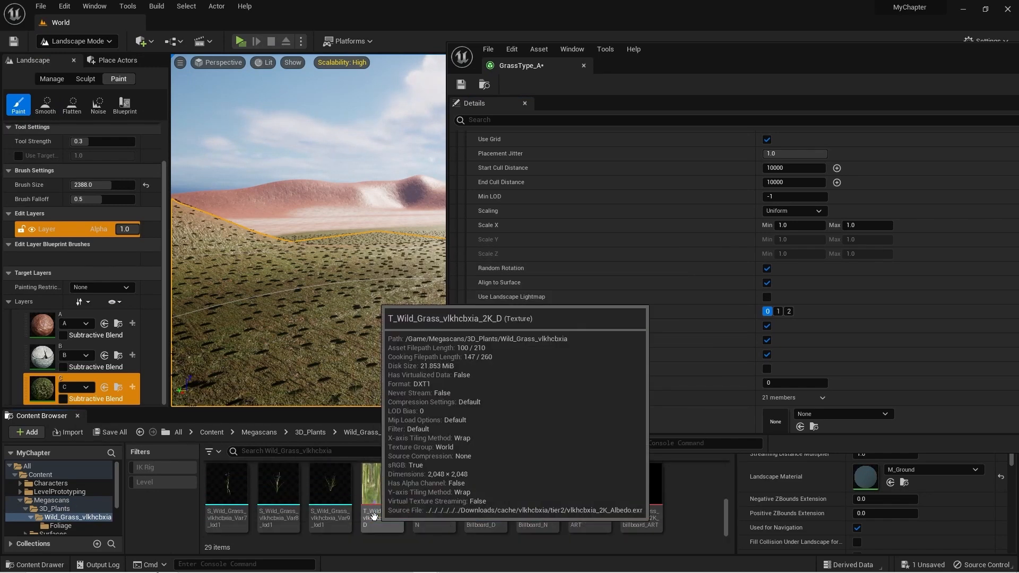
click(228, 485)
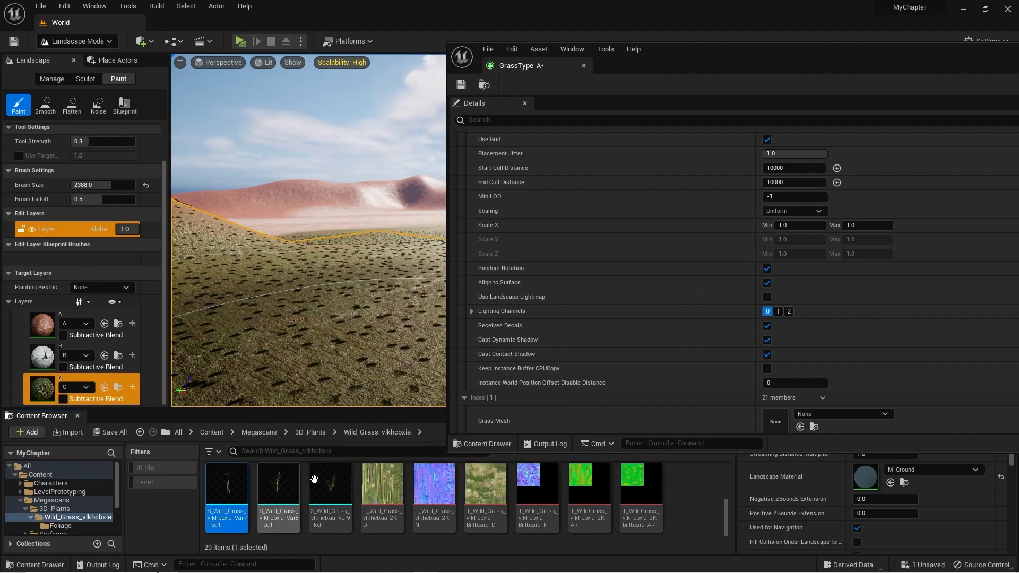
drag(794, 54, 611, 32)
scroll(684, 316, down, 3)
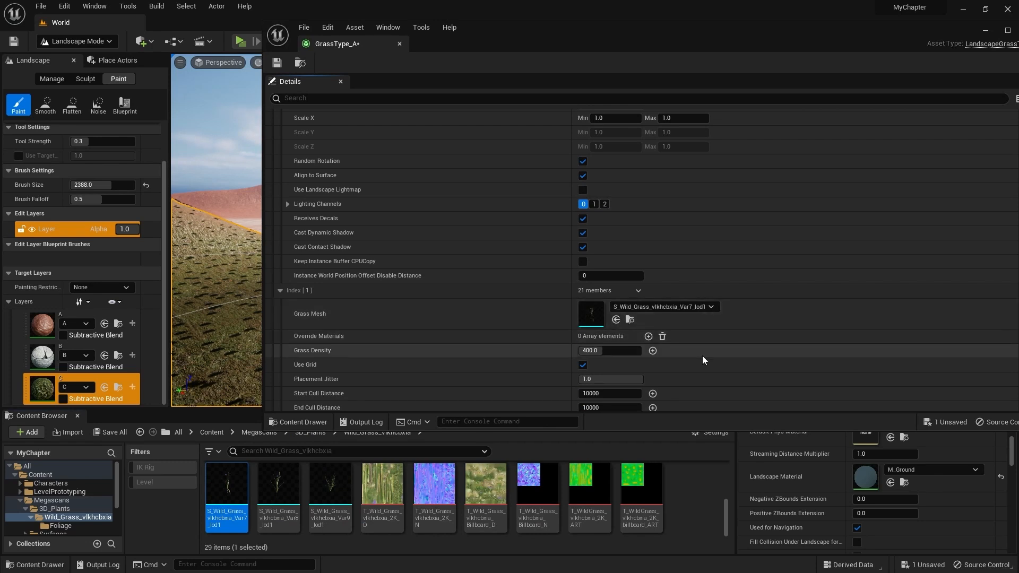
Set the second variety's maximum Scale X to 10 and save GrassType_A
scroll(702, 355, down, 3)
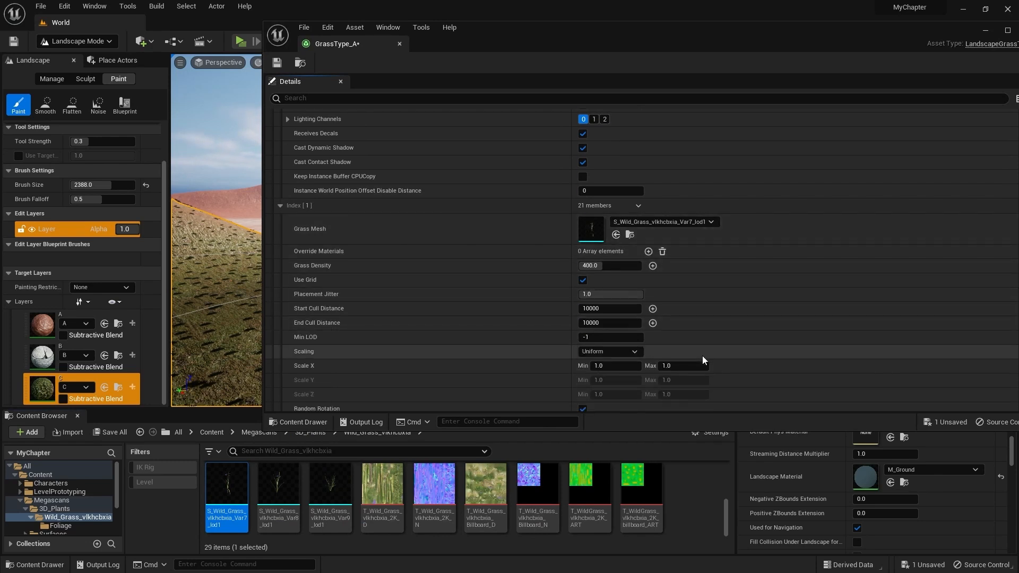
scroll(703, 356, down, 1)
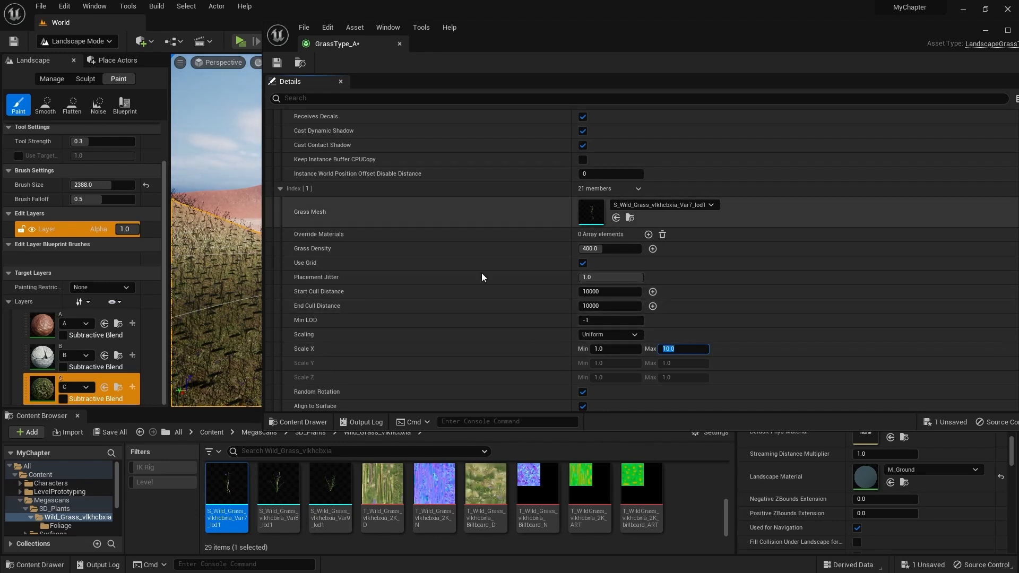
click(278, 68)
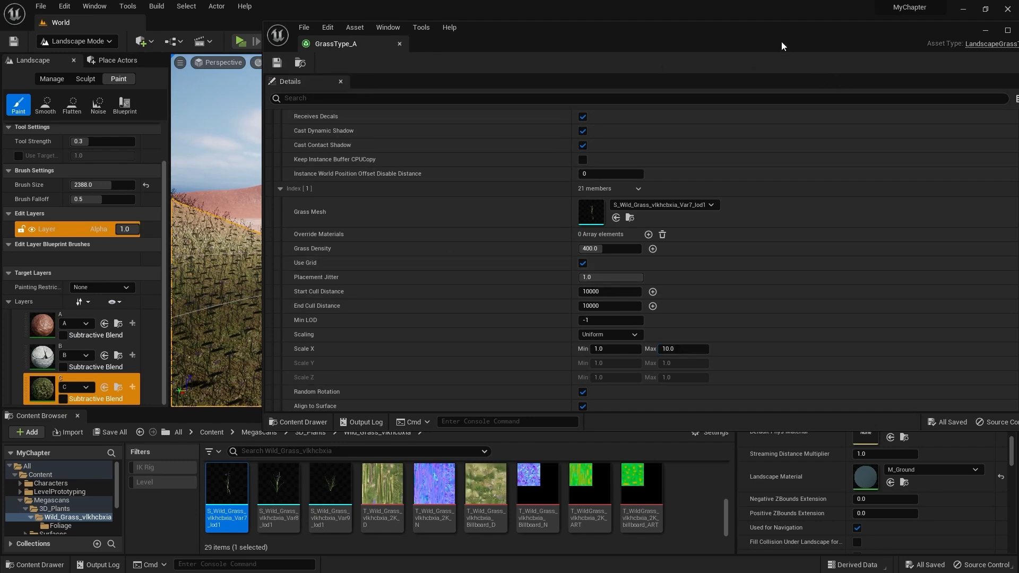
Minimize the grass type editor and examine the tall wild grass mixed into the landscape
drag(781, 41, 723, 31)
click(924, 30)
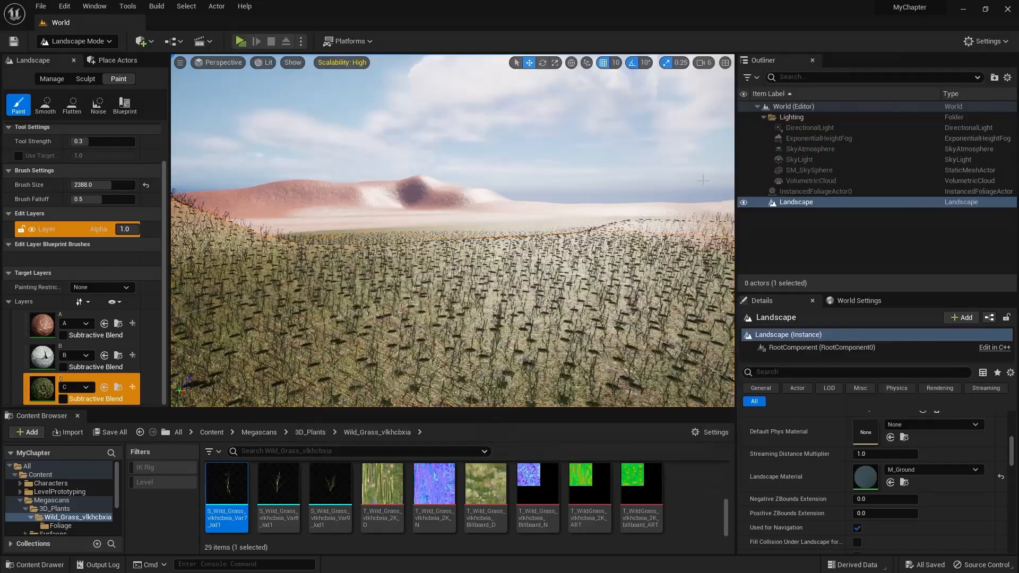
right_drag(453, 230, 501, 212)
right_drag(534, 241, 684, 237)
right_drag(573, 239, 607, 198)
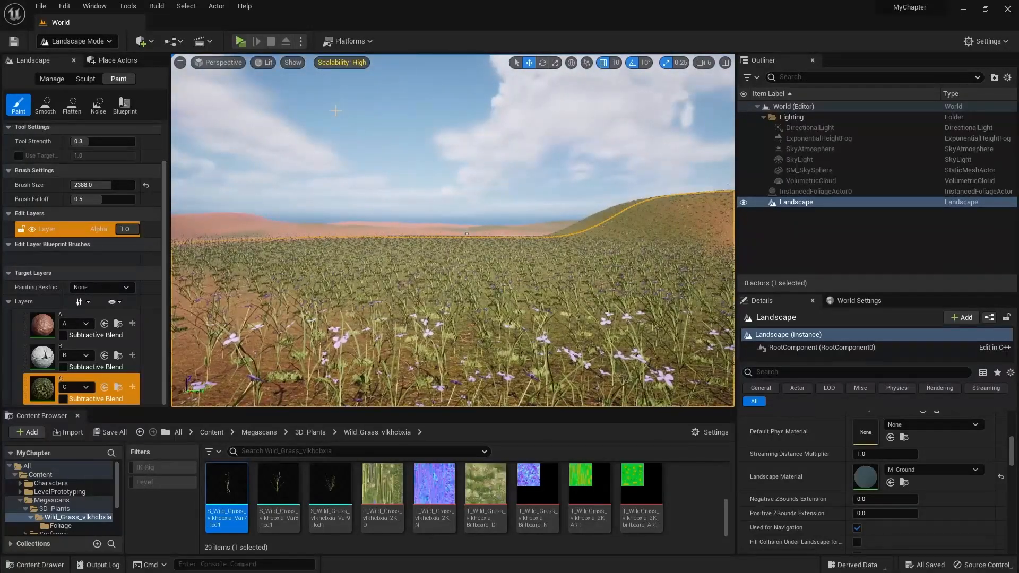
Play the level in a preview window and run the third-person character through the grass field to check it
click(245, 46)
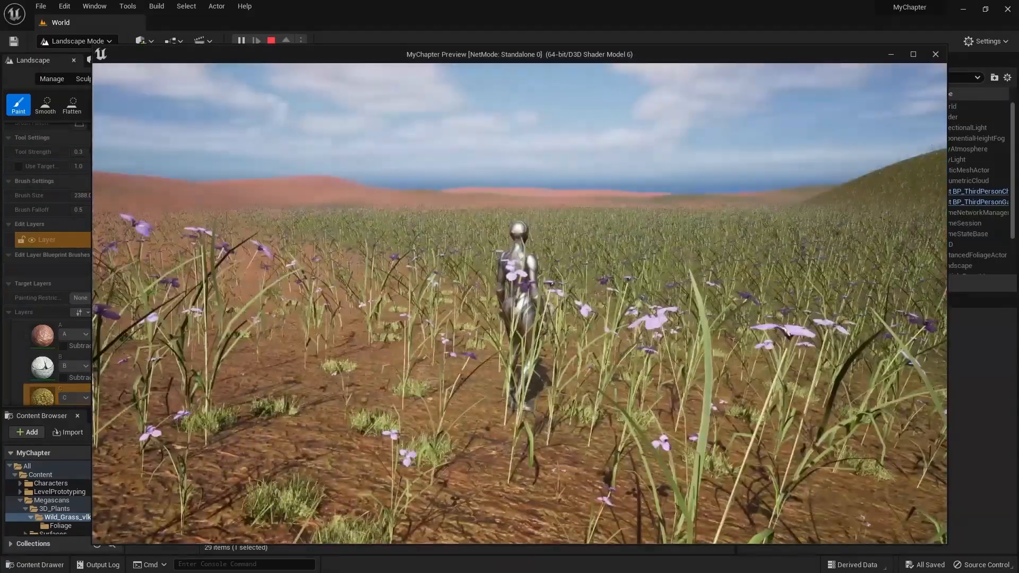
key(w)
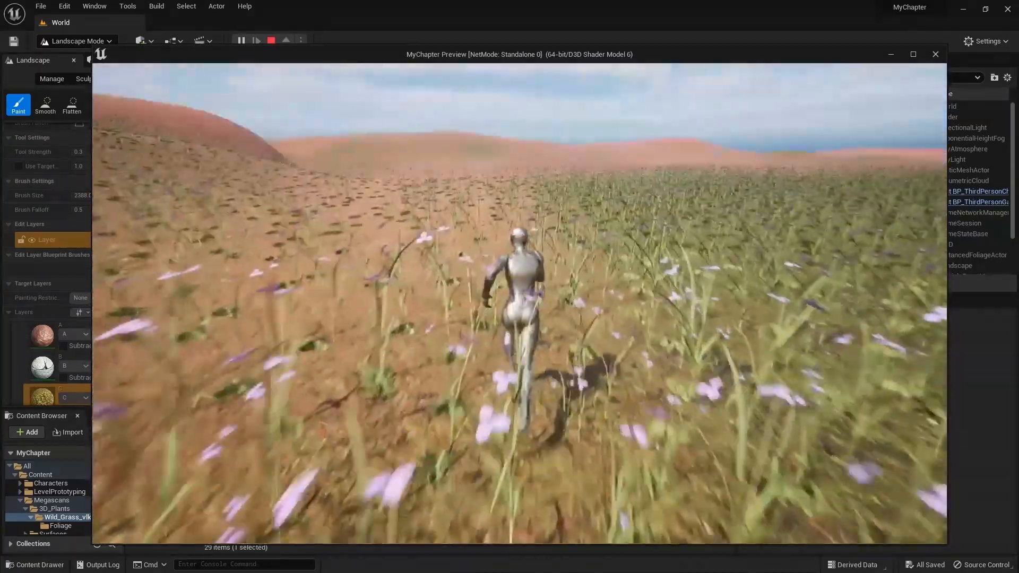
key(w)
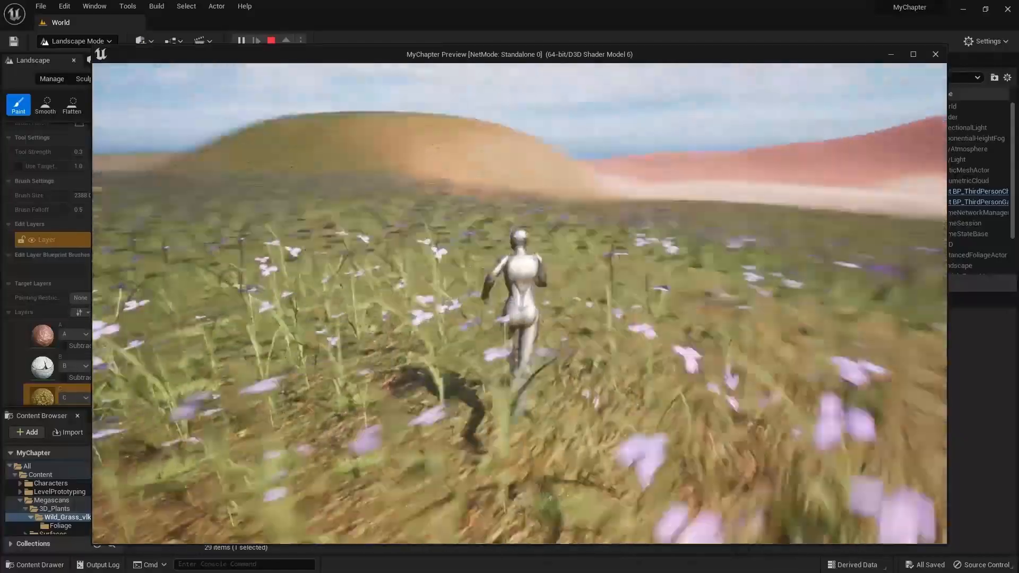
key(w)
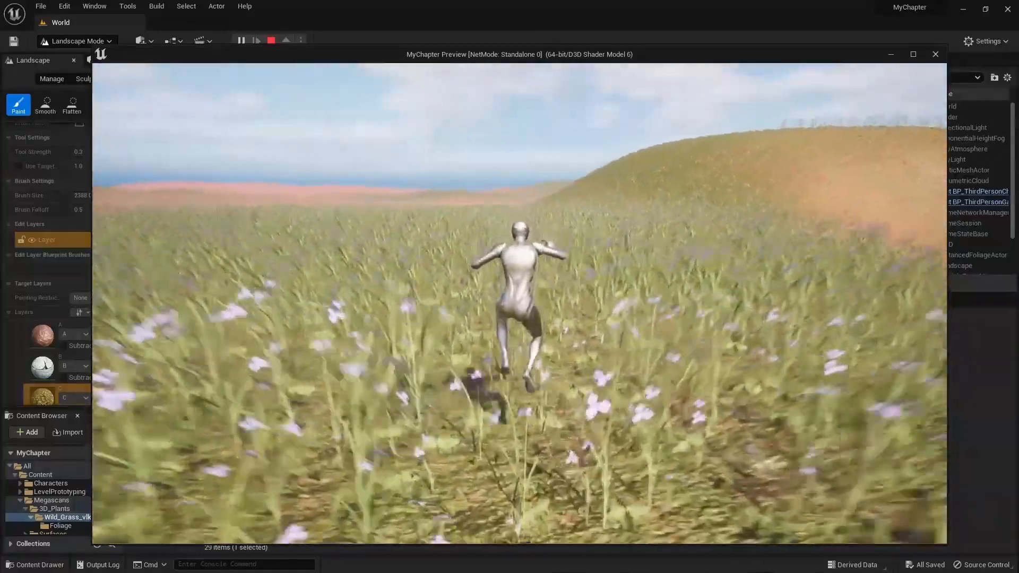
key(w)
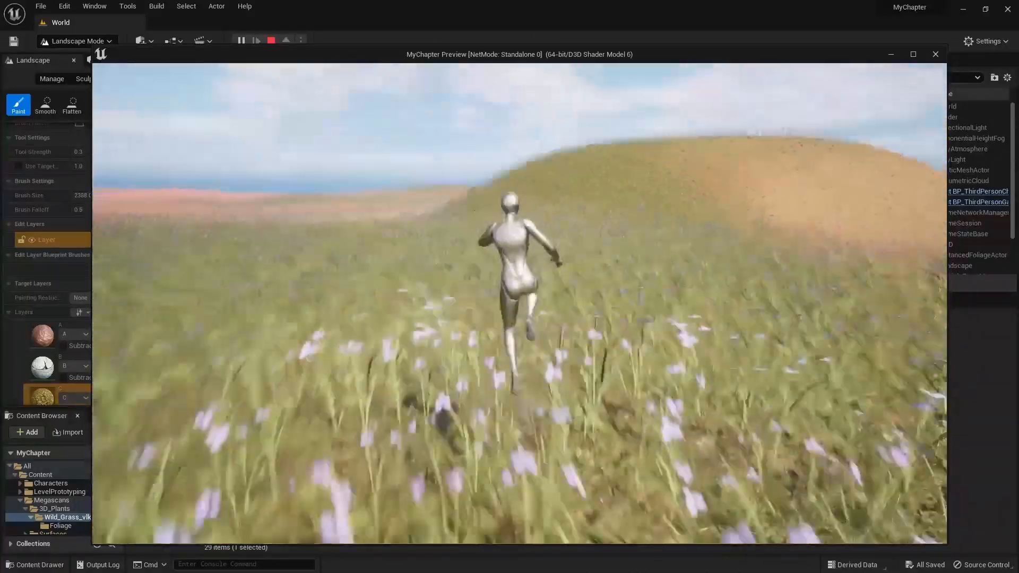
key(w)
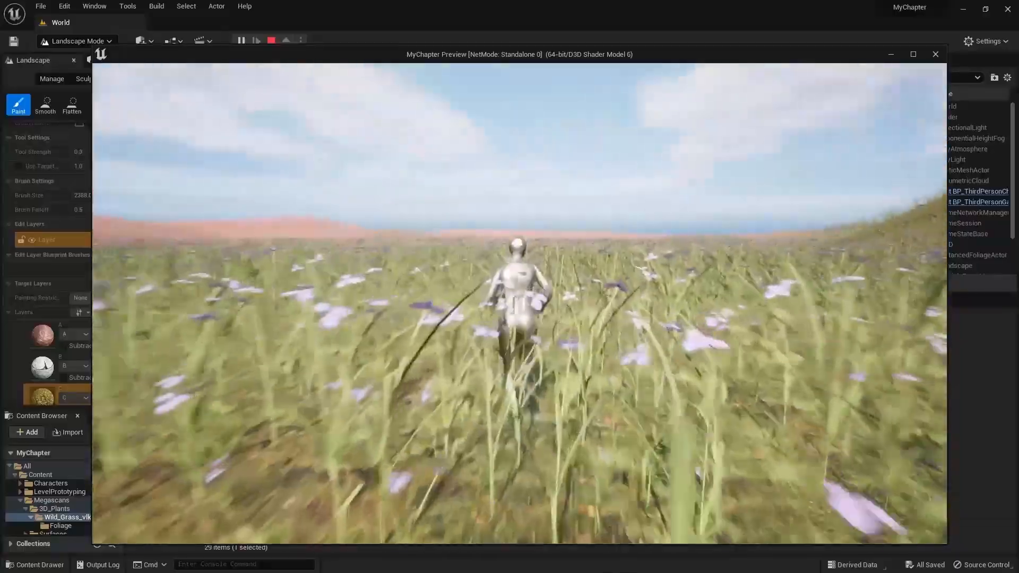
key(w)
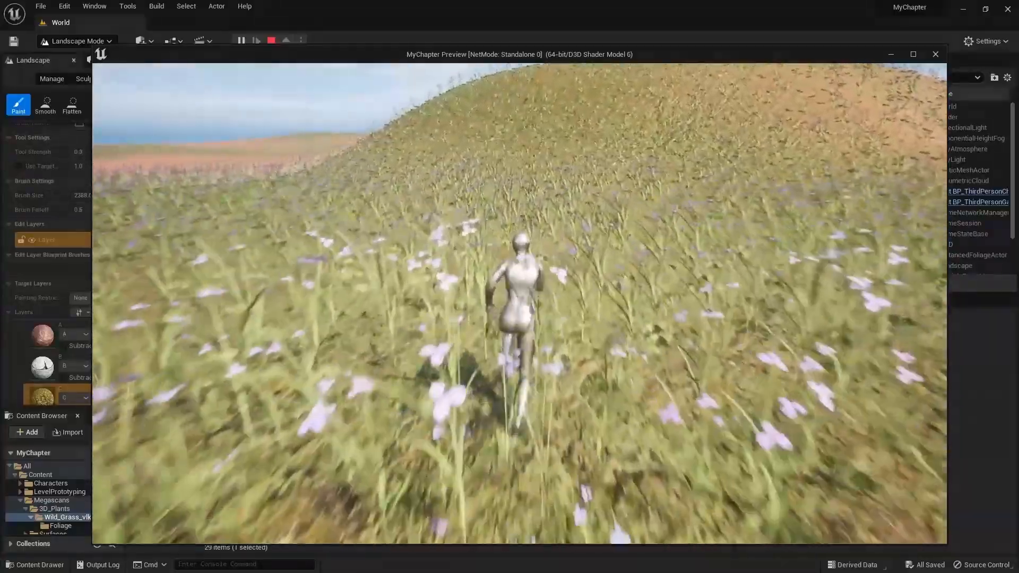
key(w)
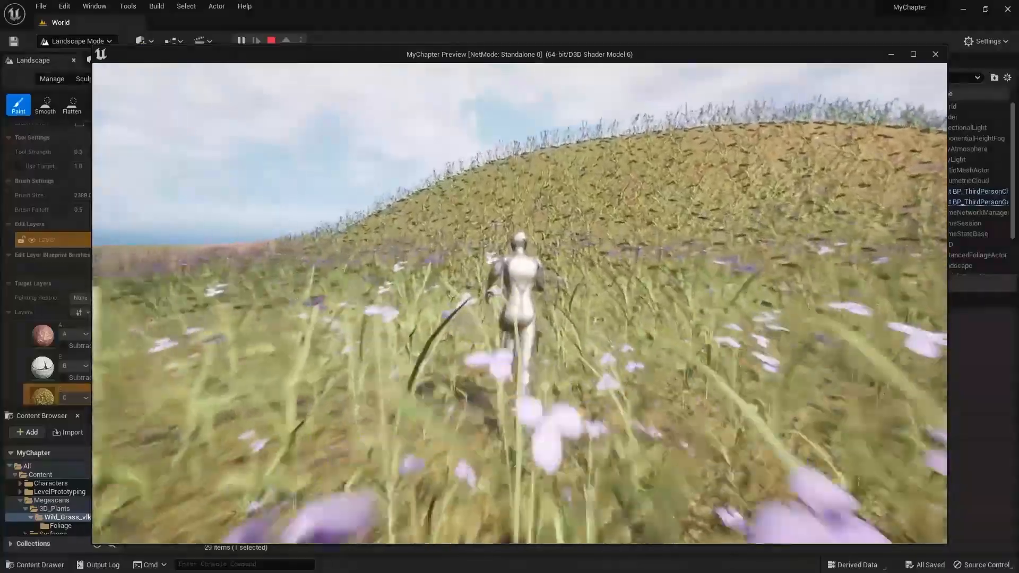
key(w)
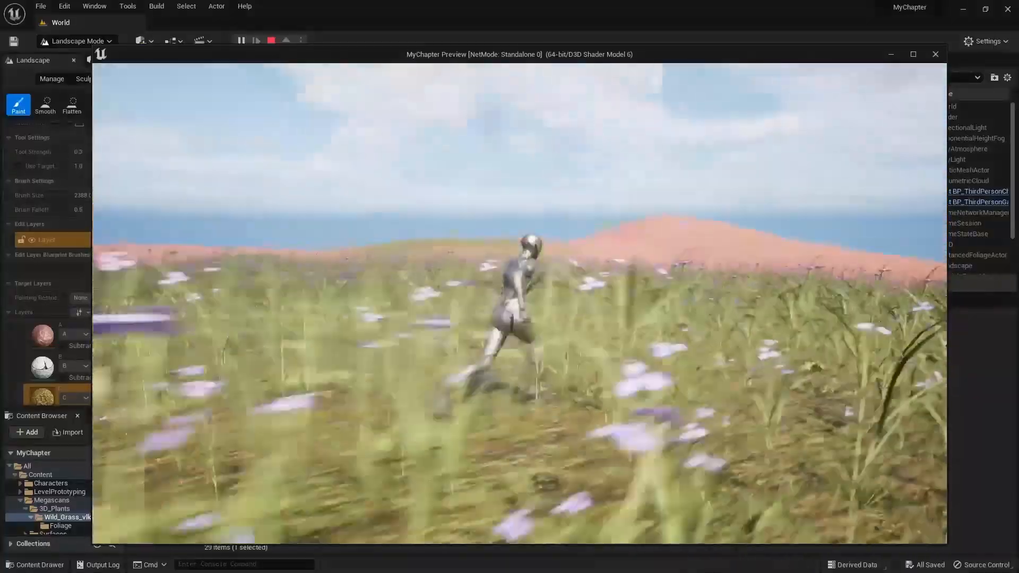
key(w)
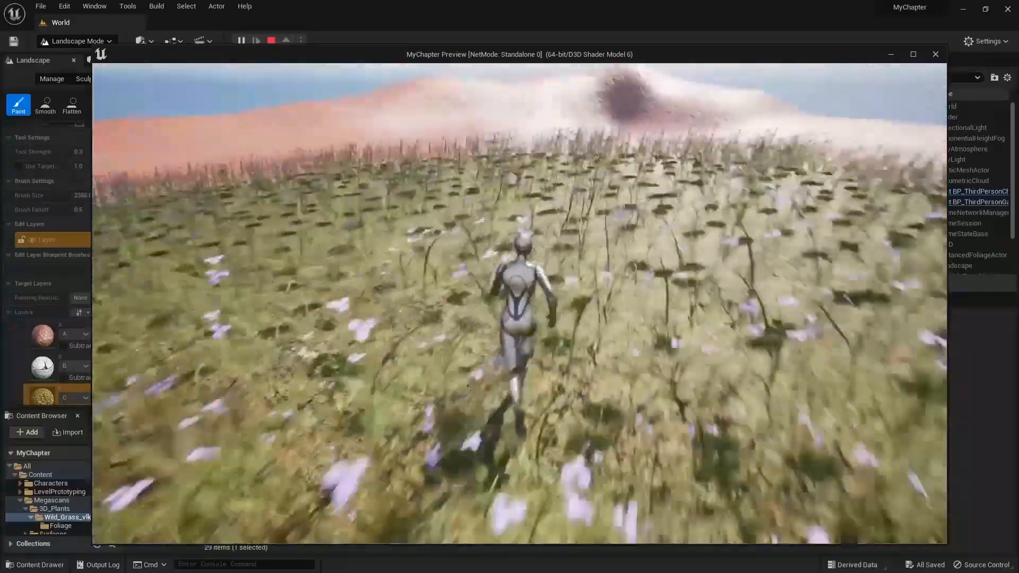
key(w)
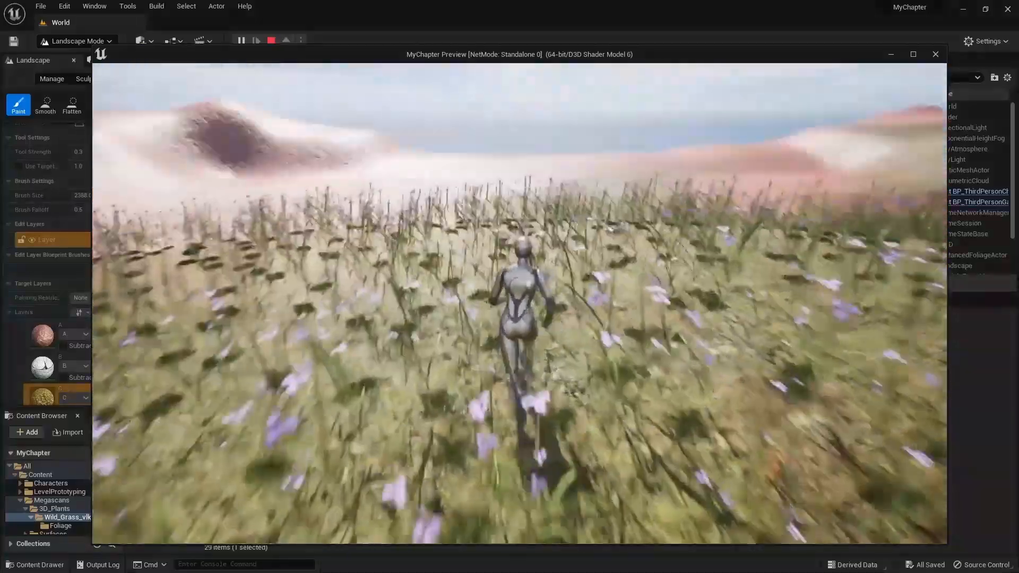
key(w)
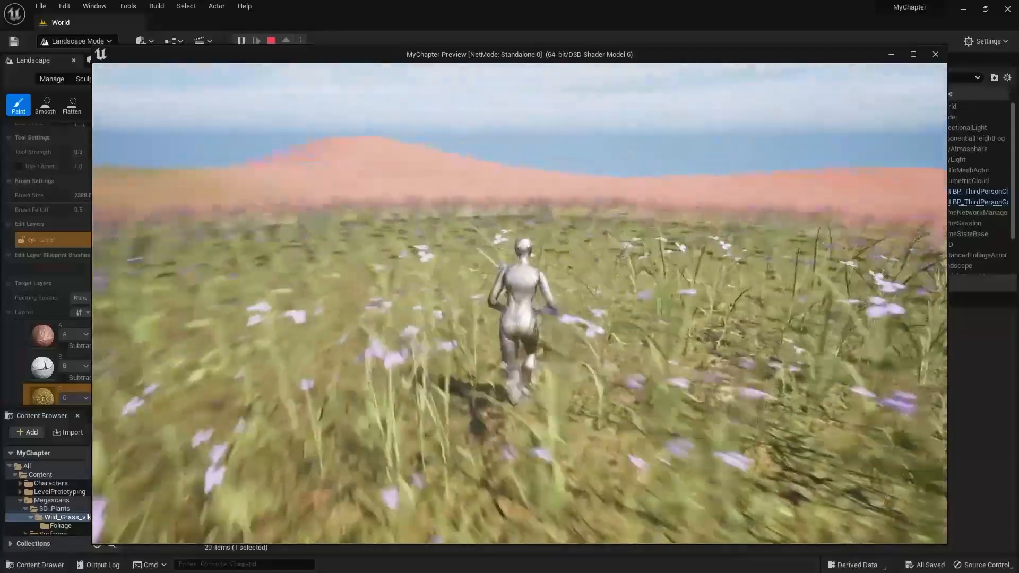
key(w)
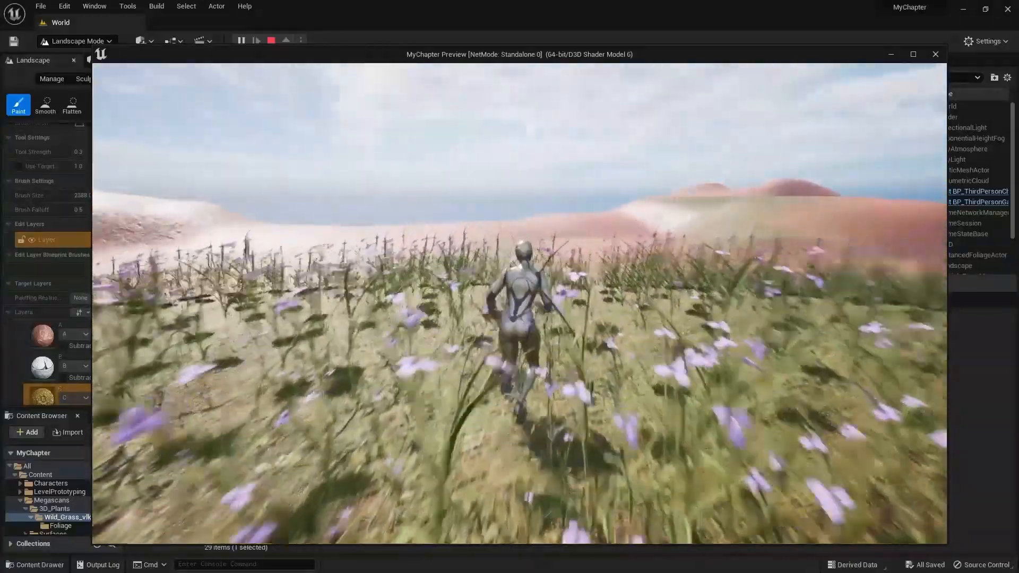
key(w)
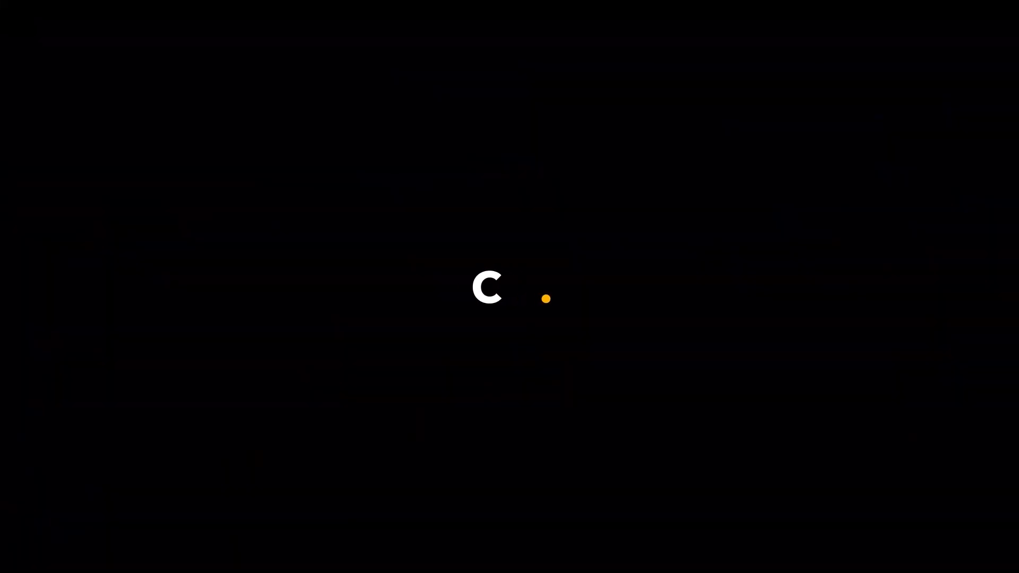